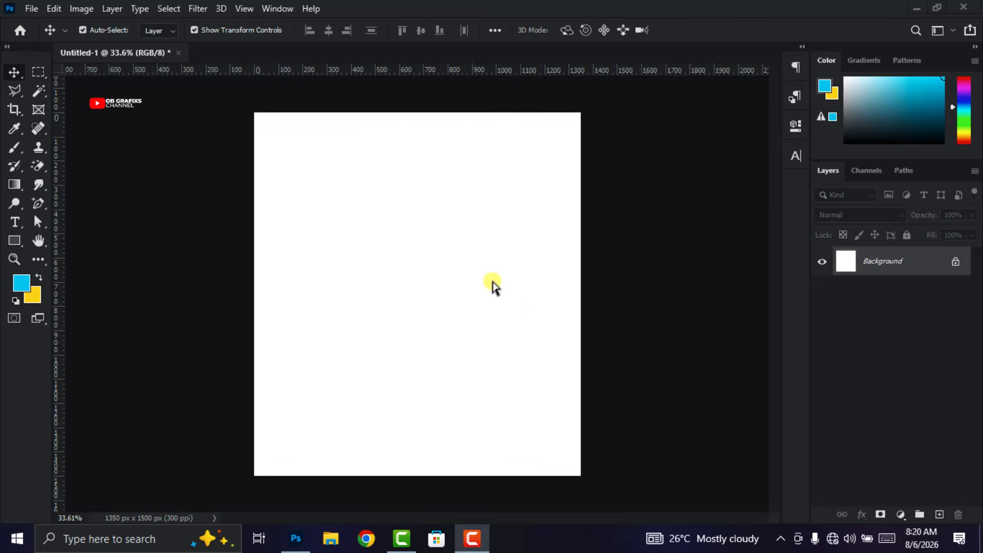
Add a vertical guide at 20% of the canvas width.
scroll(407, 209, "down", 1)
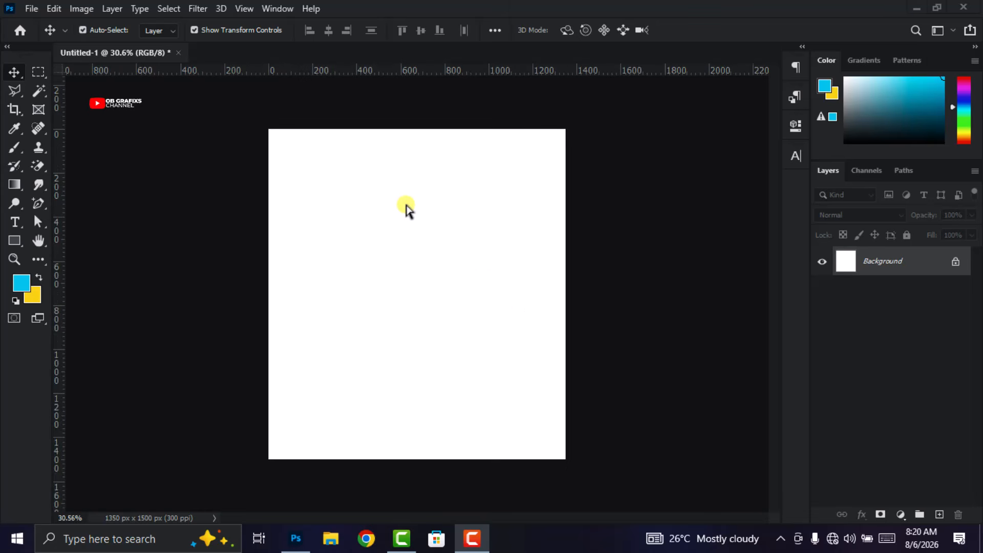
scroll(407, 210, "up", 1)
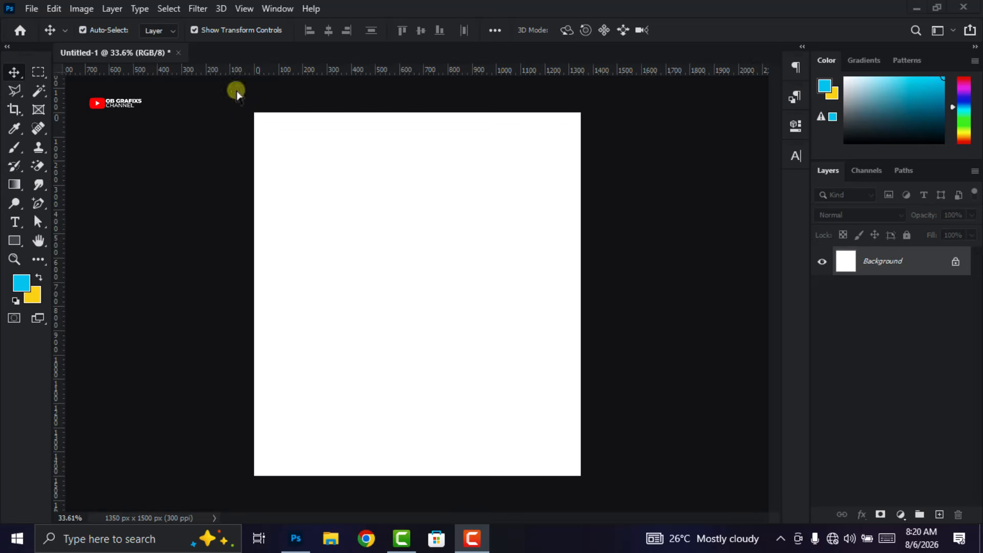
left_click(244, 9)
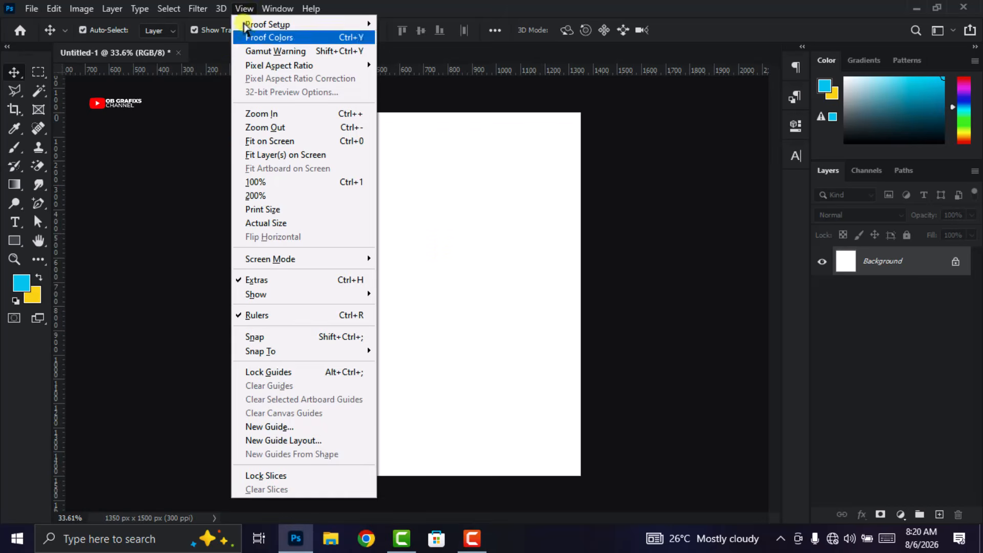
left_click(266, 427)
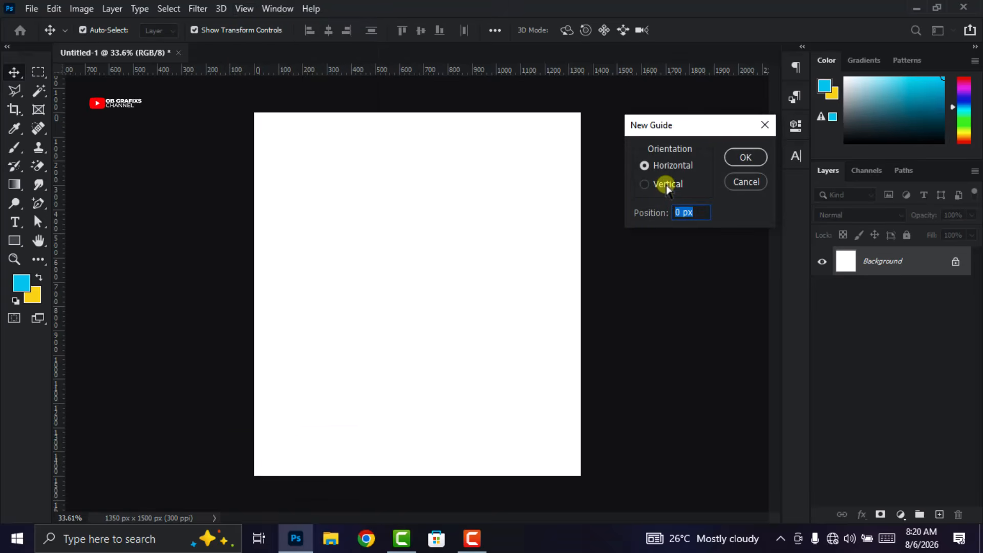
left_click(646, 184)
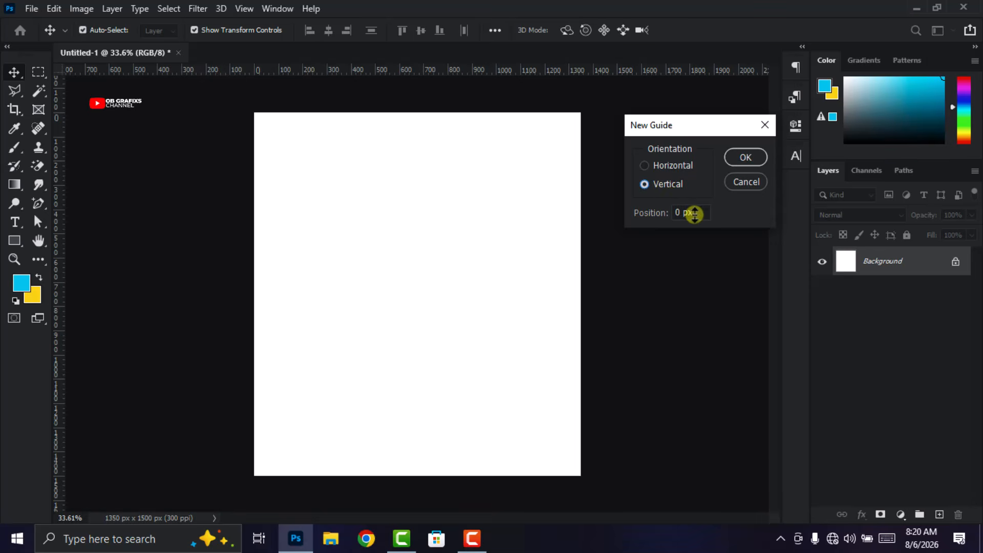
left_click_drag(698, 213, 647, 213)
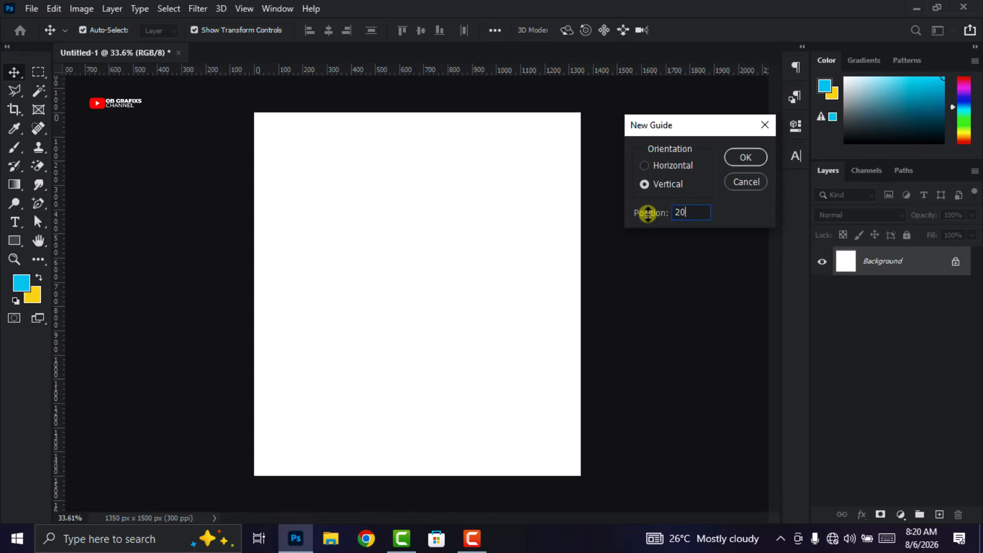
type("20%")
left_click(747, 156)
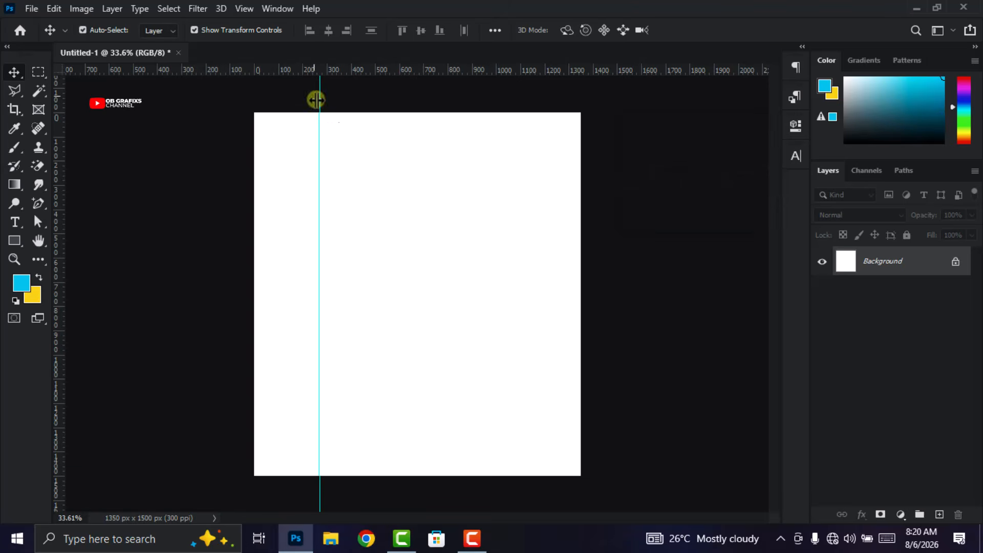
Add a second vertical guide at 80% of the canvas width.
left_click(245, 9)
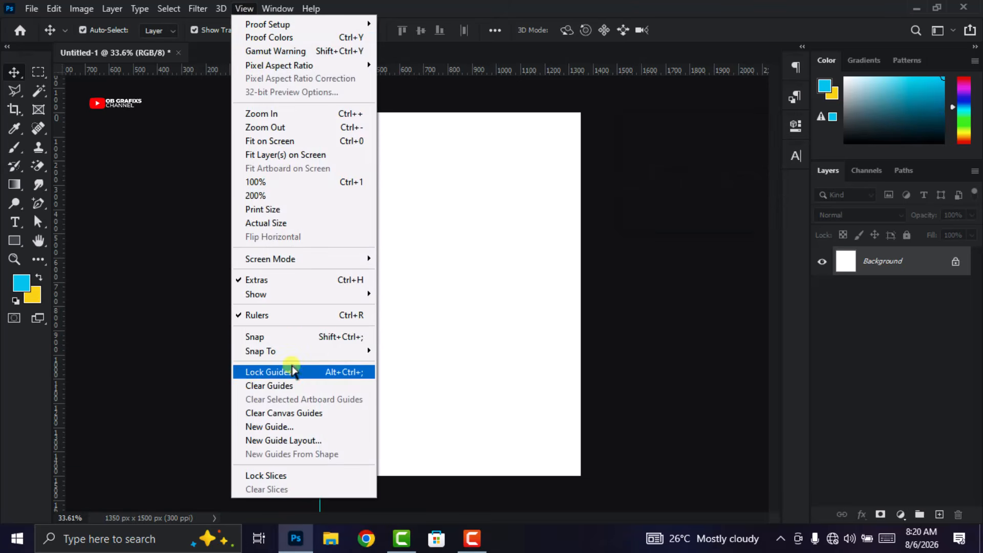
left_click(290, 427)
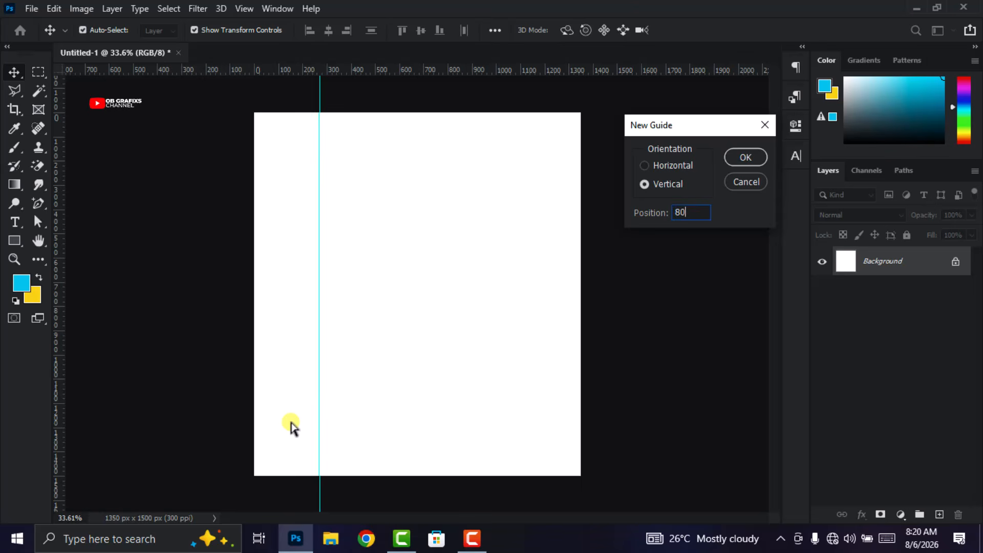
left_click(745, 158)
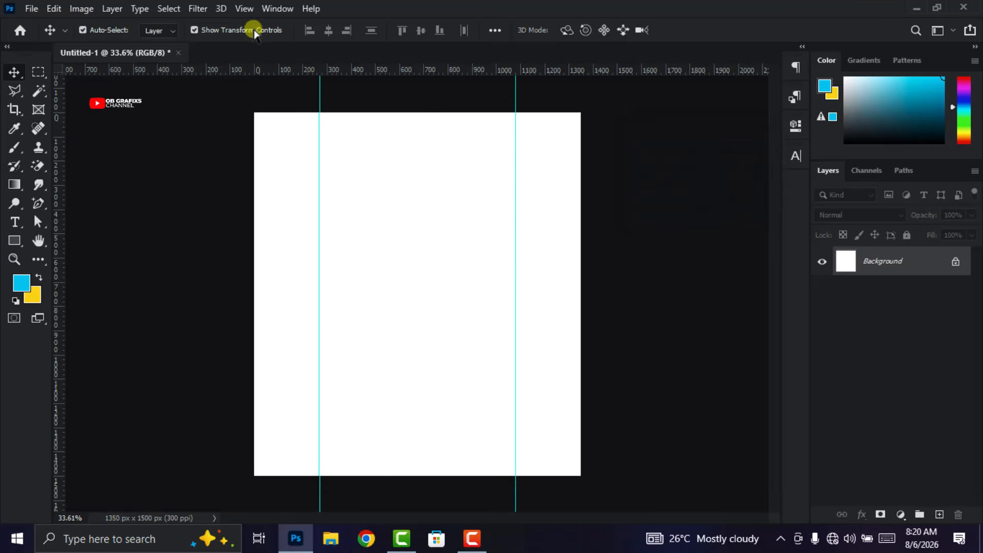
Add a horizontal guide at 20% of the canvas height.
left_click(245, 9)
left_click(316, 426)
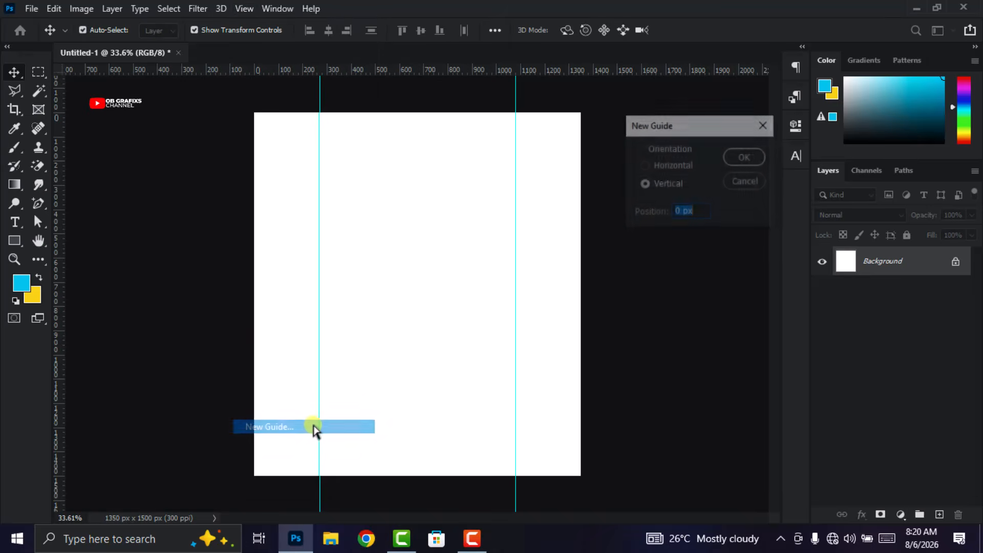
left_click(659, 166)
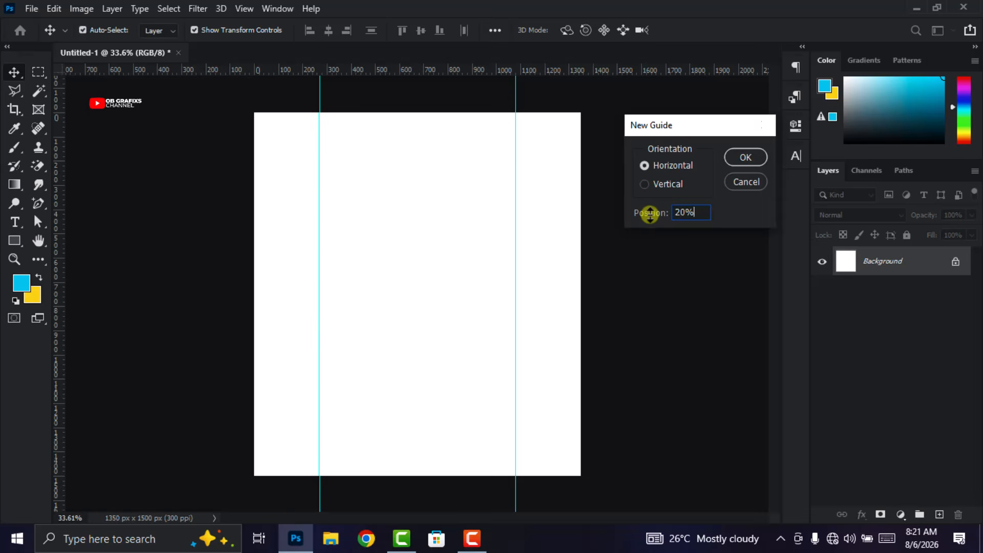
key("Return")
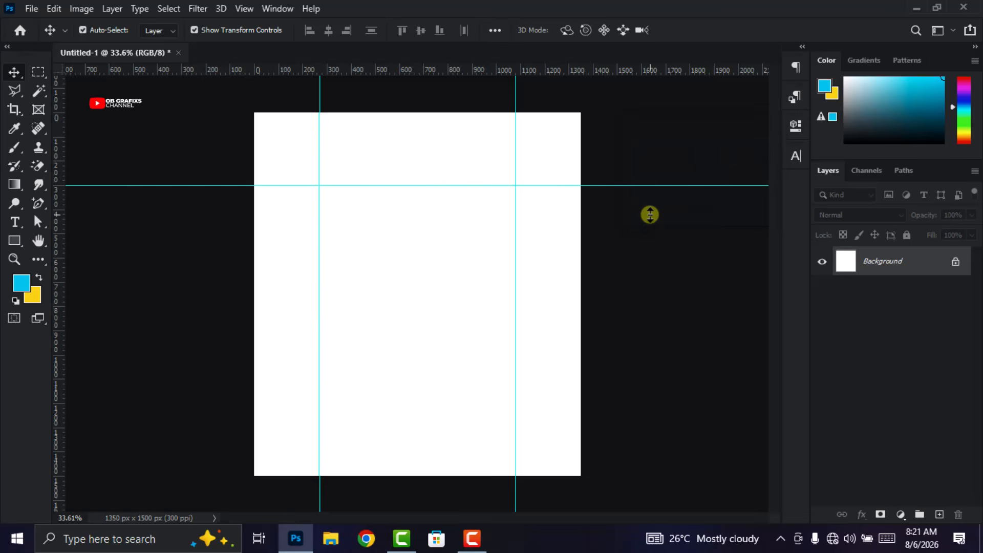
Add a second horizontal guide at 30% of the canvas height.
left_click(242, 9)
left_click(271, 427)
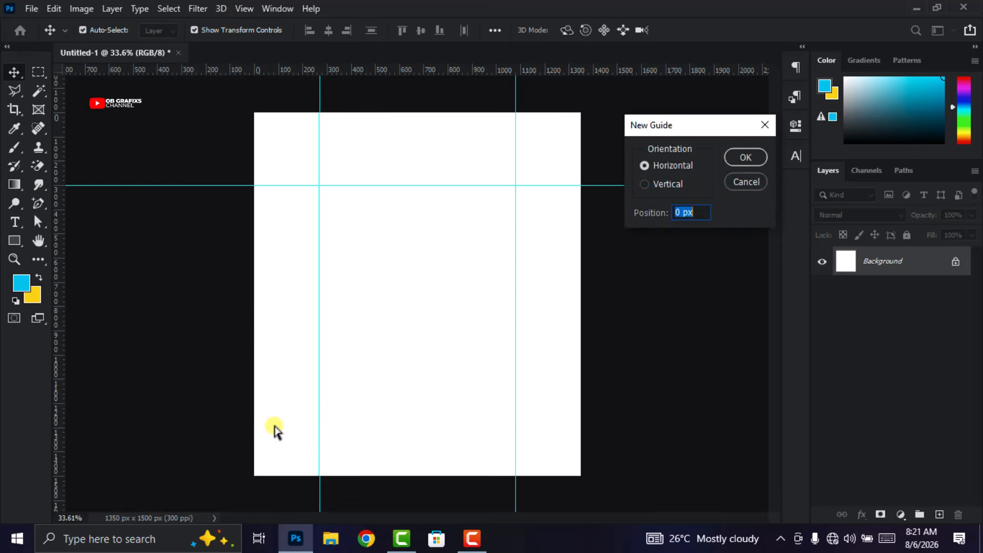
left_click(733, 157)
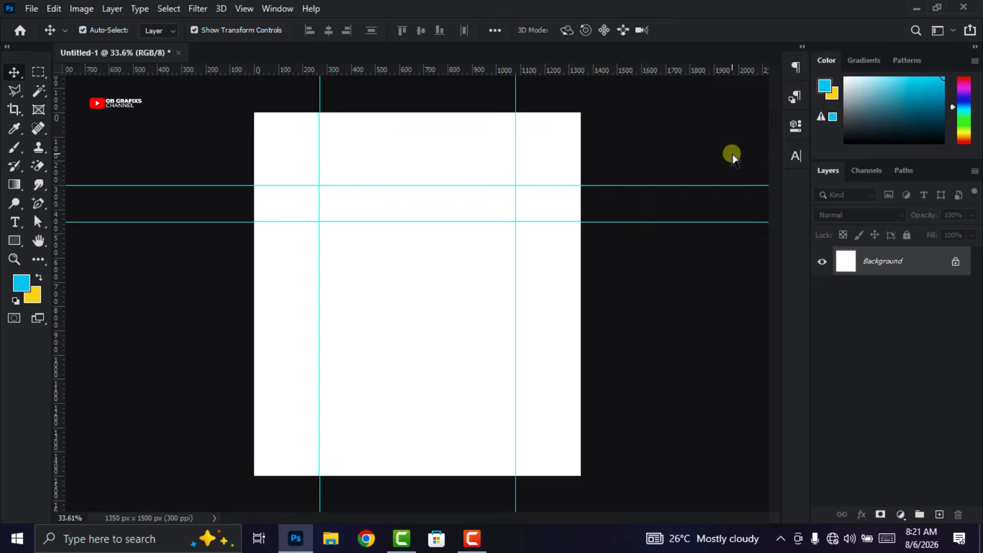
Add a third horizontal guide at 60% of the canvas height.
left_click(243, 9)
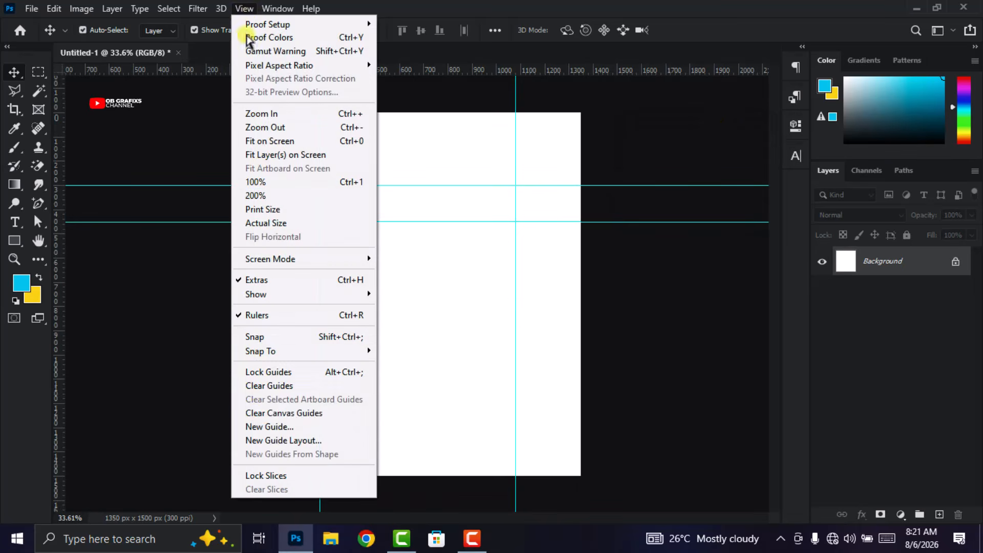
left_click(264, 427)
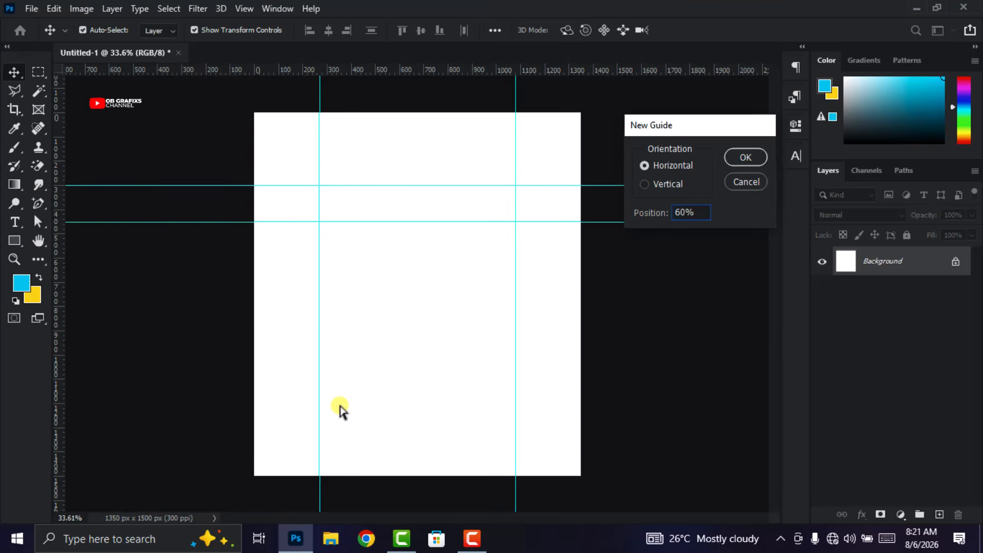
type("60%")
key("Return")
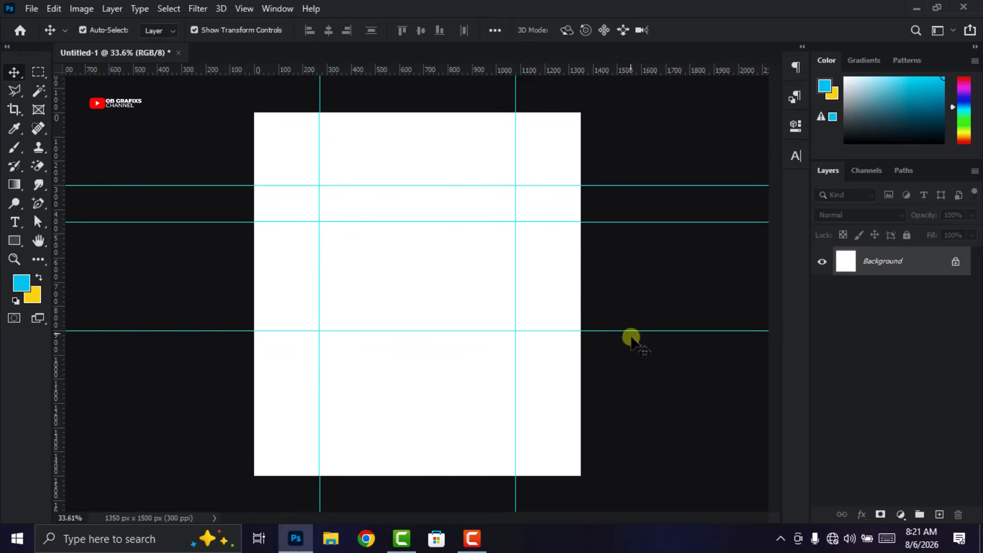
Add a Solid Color fill layer in very dark blue #001116 above the background.
scroll(575, 285, "down", 1)
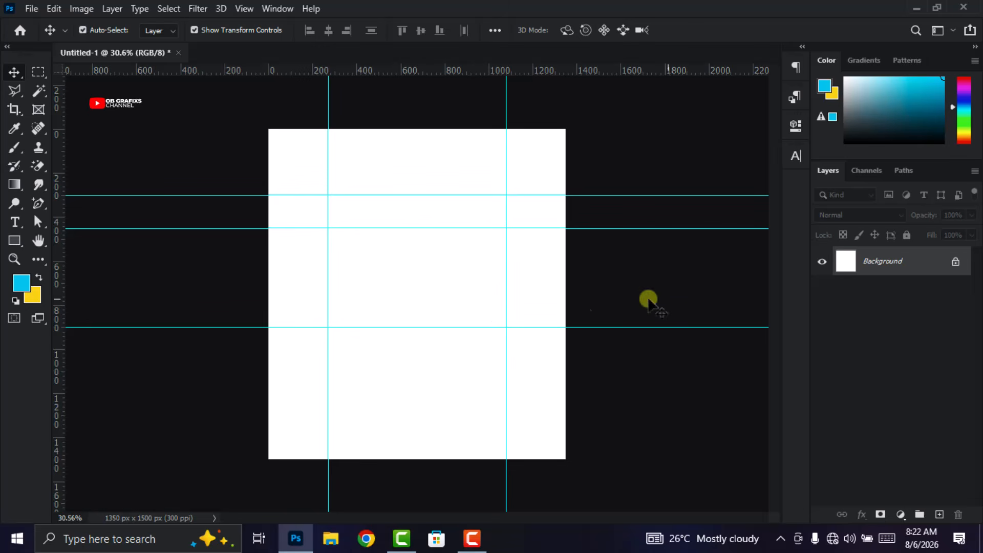
left_click(900, 514)
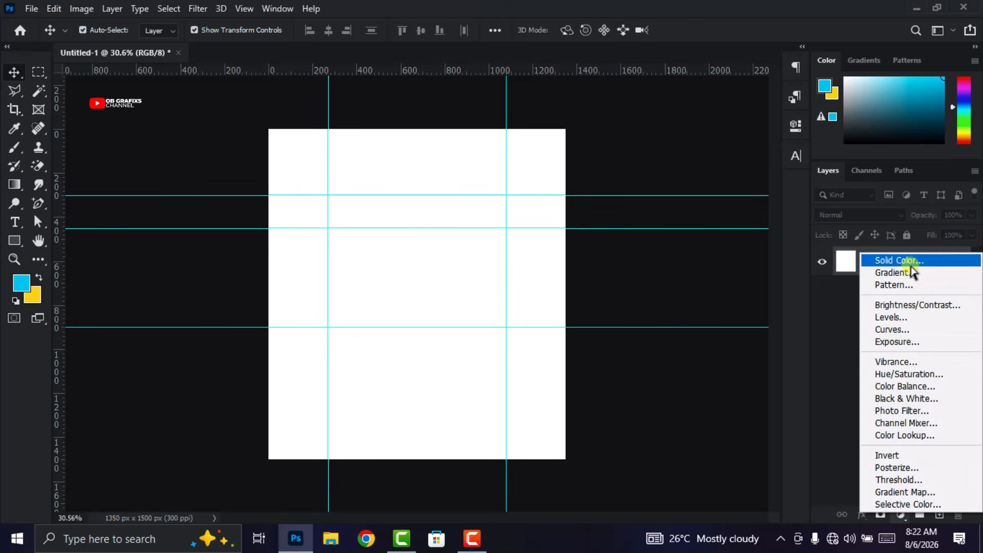
left_click(895, 261)
left_click(767, 299)
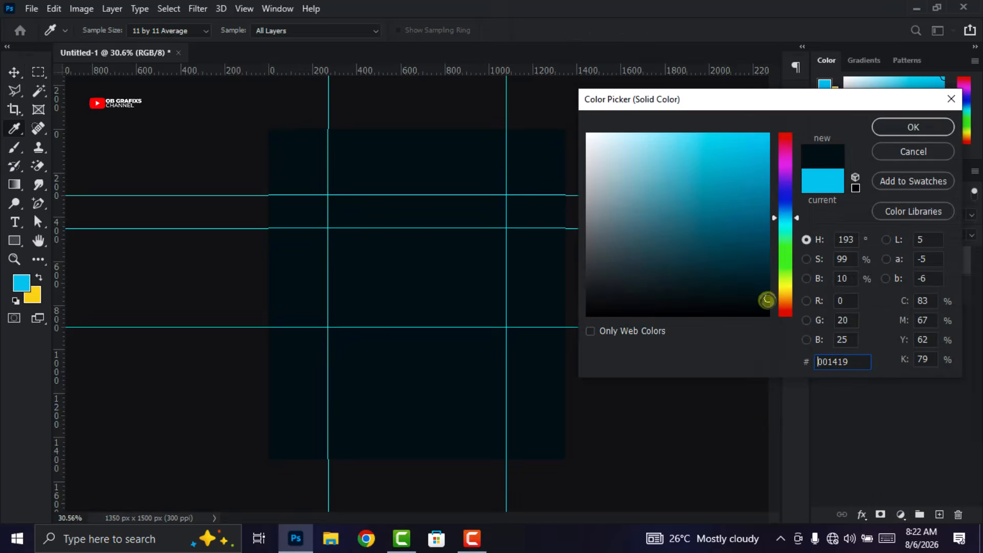
left_click_drag(766, 301, 766, 302)
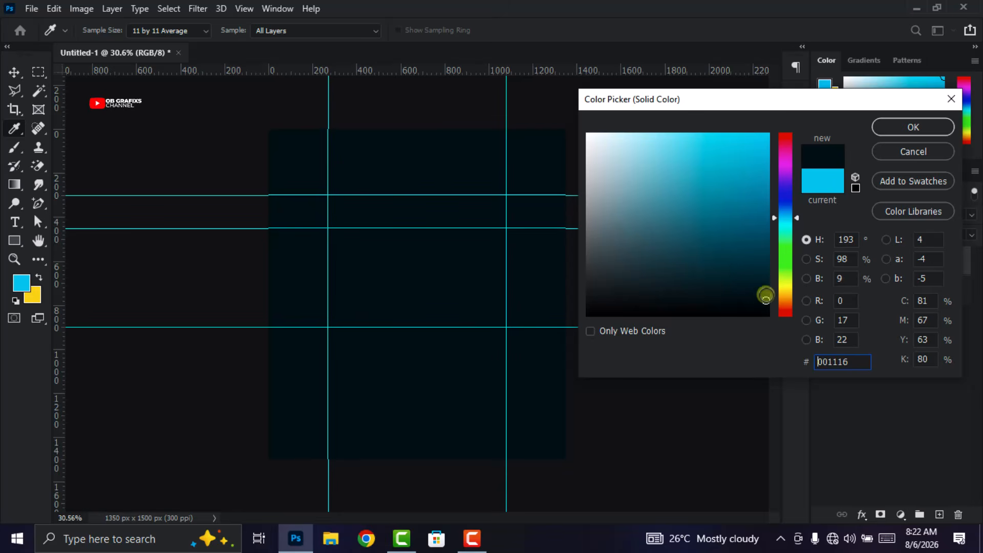
left_click(891, 128)
key("v")
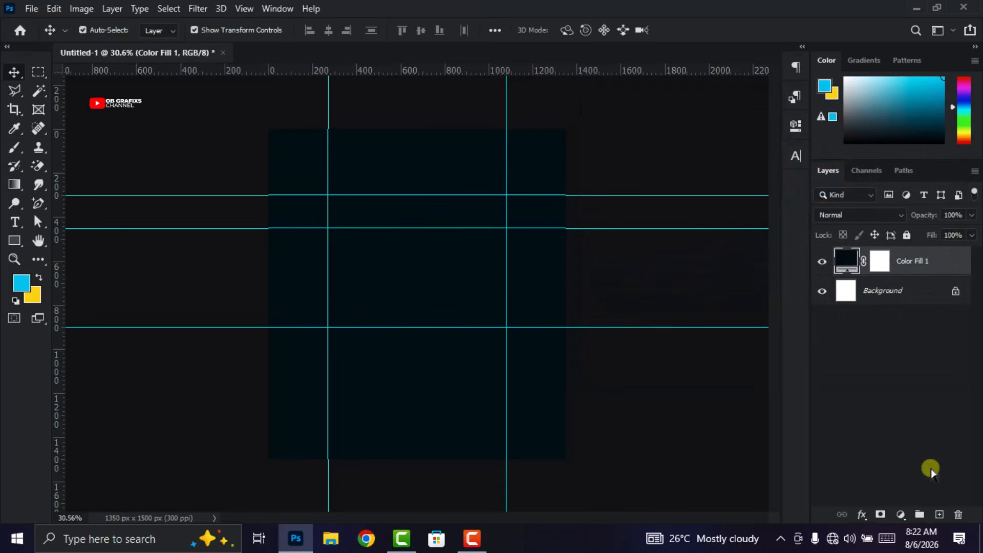
Create a new empty layer above the colour fill and set the foreground colour to bright blue #04c3fb.
left_click(939, 514)
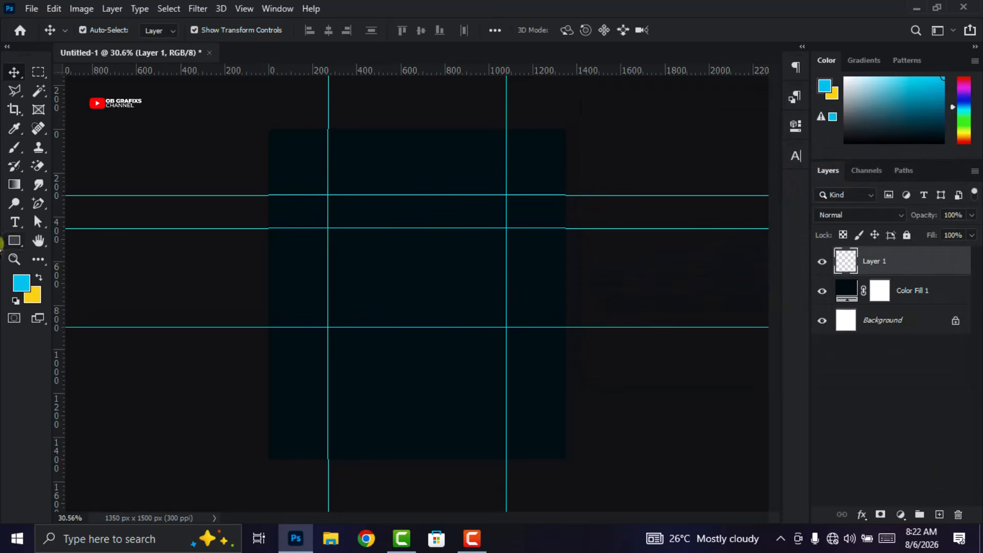
key("i")
left_click(21, 282)
left_click(402, 274)
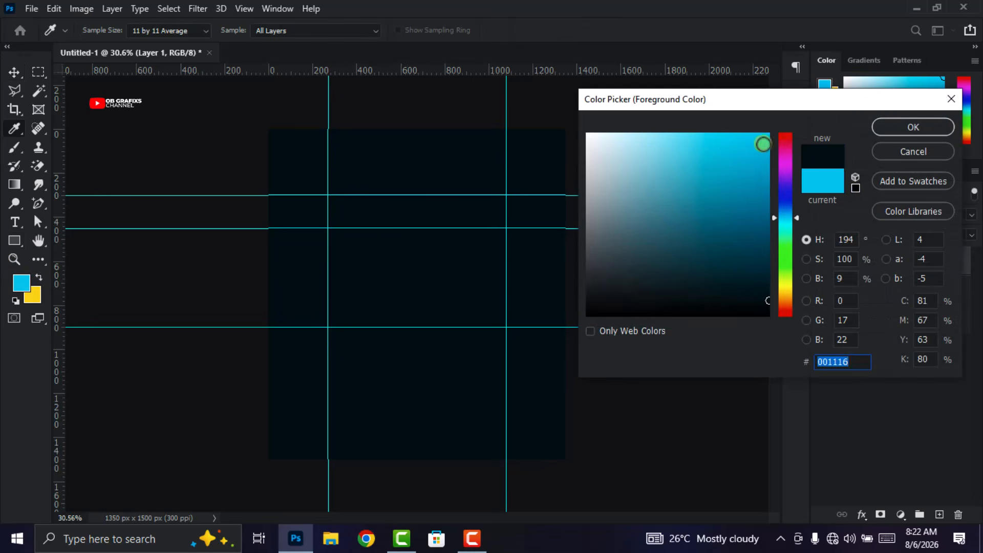
left_click(769, 133)
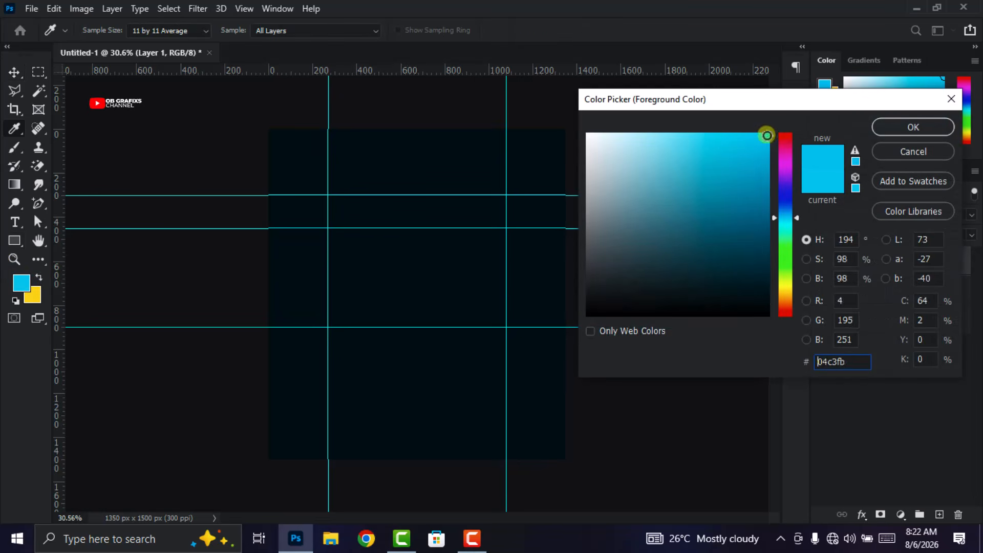
left_click(916, 128)
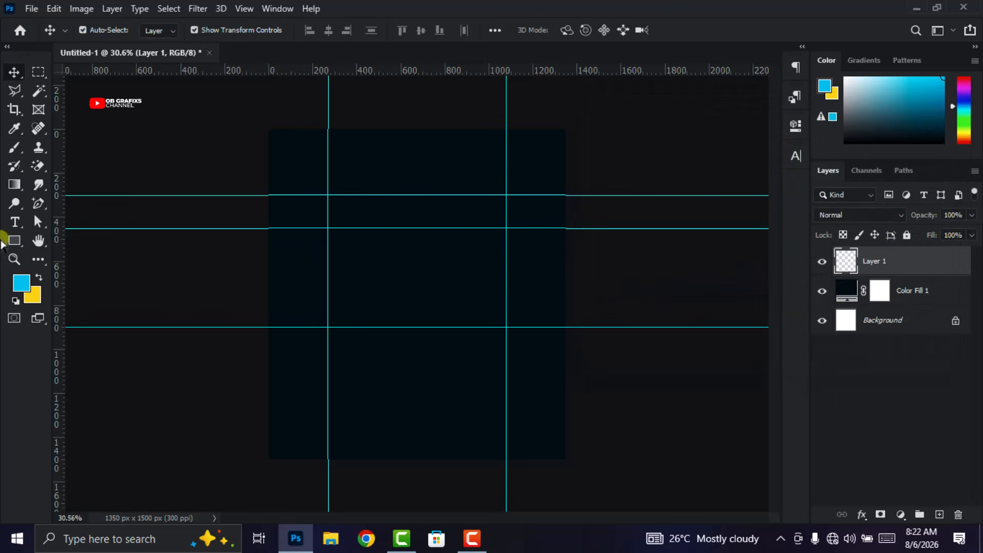
Paint soft blue glows on the new layer at the canvas's upper left edge and middle right edge with a 1457 px brush.
left_click(14, 148)
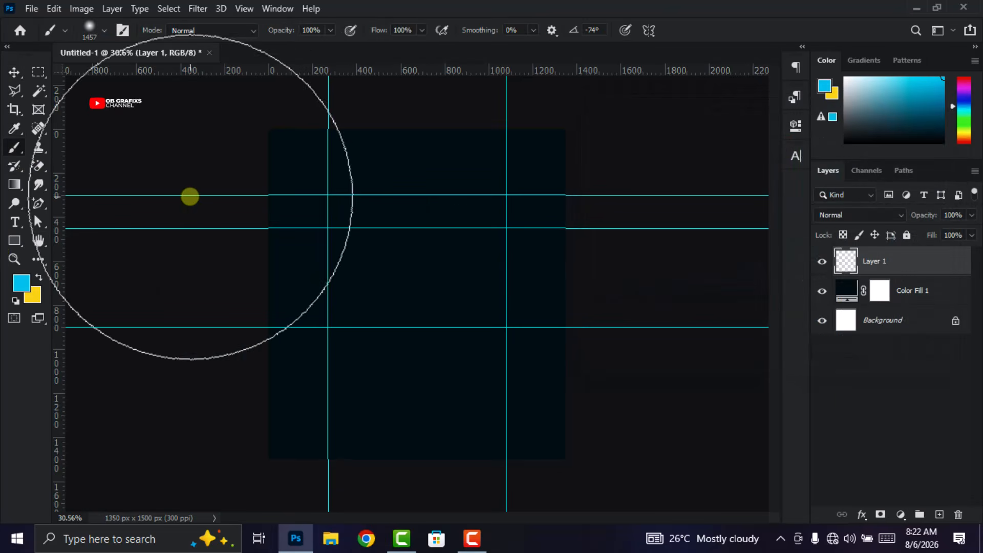
left_click(217, 183)
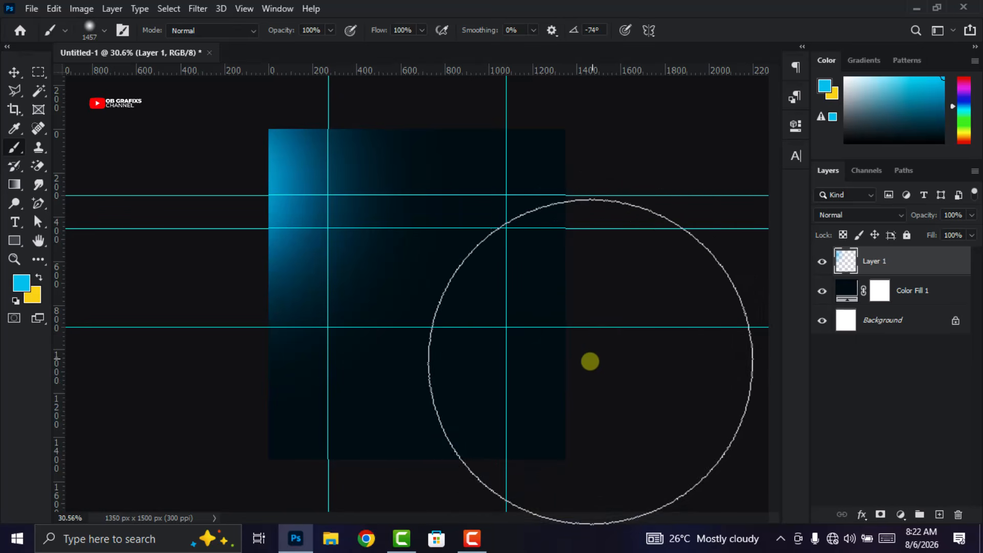
left_click(616, 299)
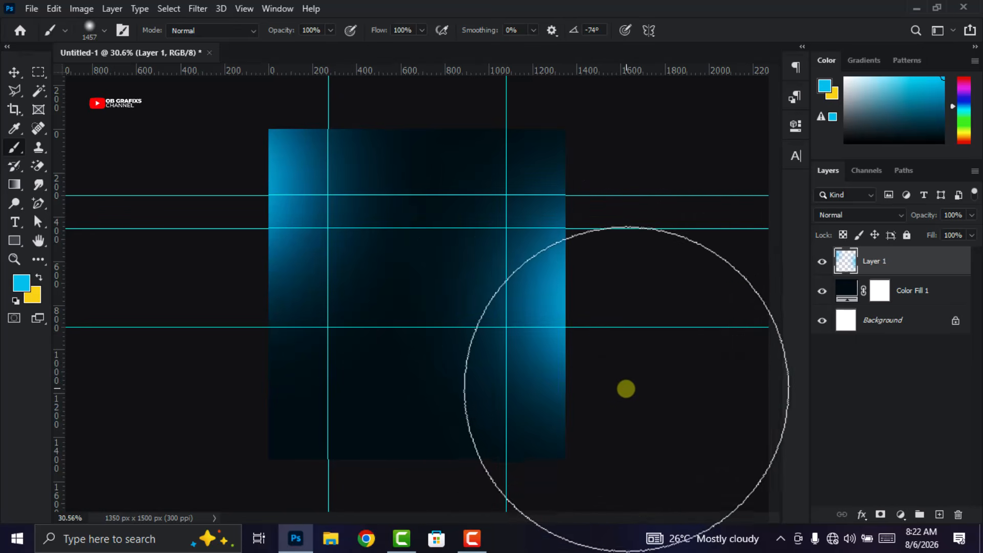
left_click(13, 72)
left_click(160, 145)
scroll(410, 250, "up", 1)
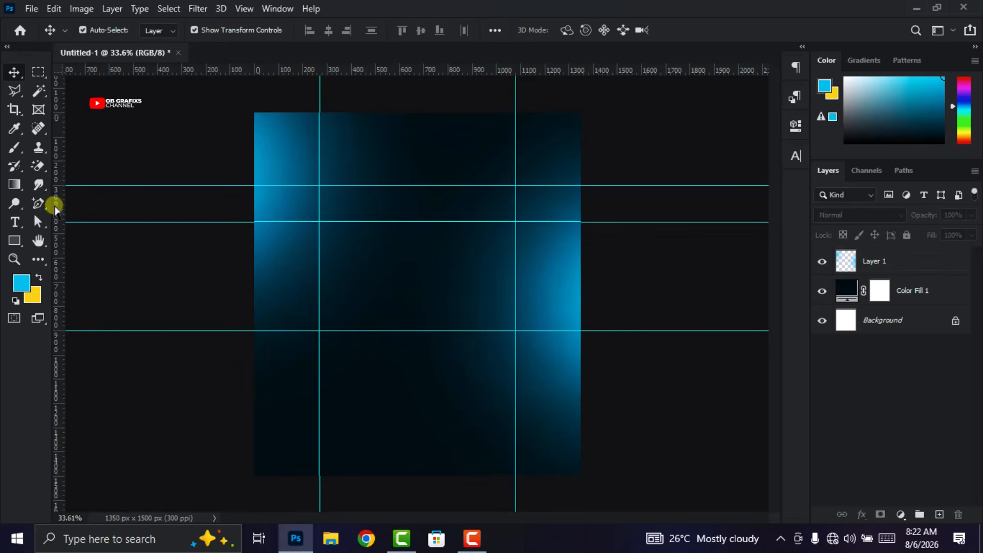
Switch to the Pen tool in Shape mode and add a new empty layer above the glow layer.
left_click_drag(39, 206, 122, 211)
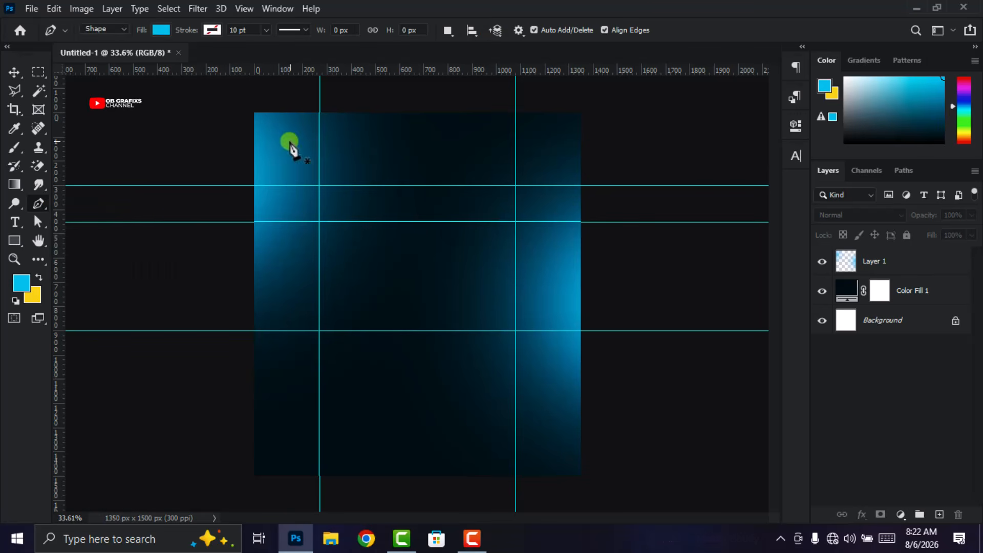
left_click(938, 514)
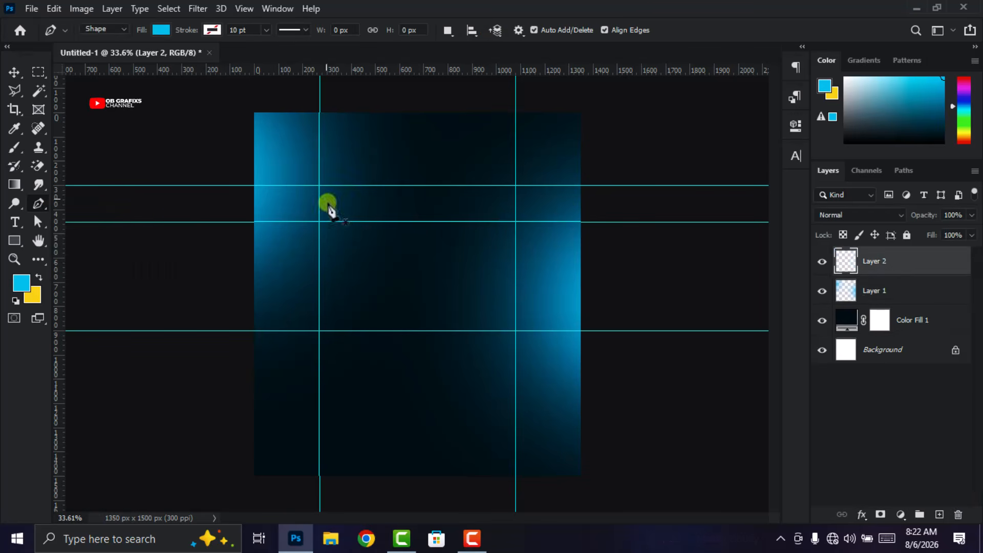
scroll(309, 164, "up", 1)
scroll(309, 164, "up", 1)
left_click_drag(772, 283, 772, 272)
scroll(391, 217, "up", 1)
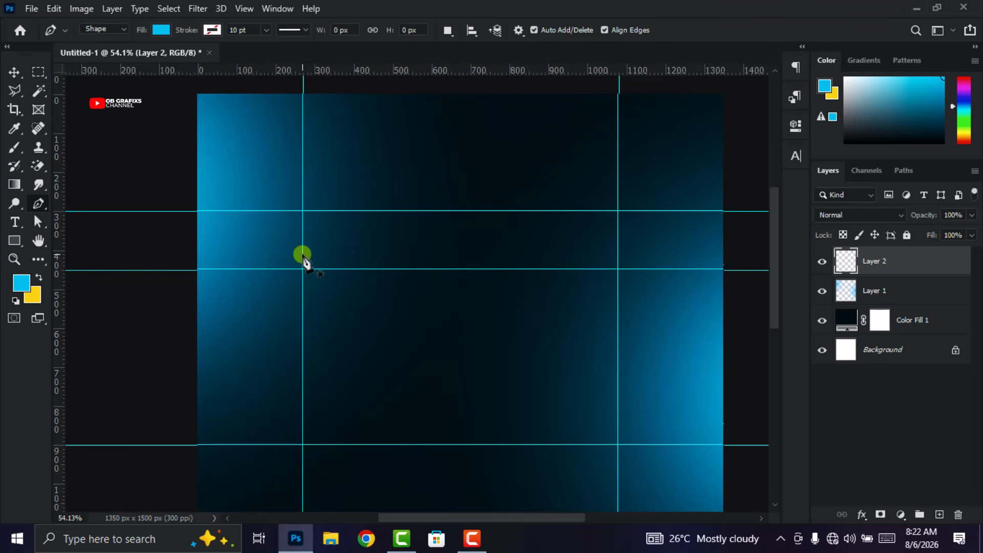
Start a bright blue pen shape on the first vertical guide, rounding its upper-left corner up to the highest horizontal guide.
left_click(302, 255)
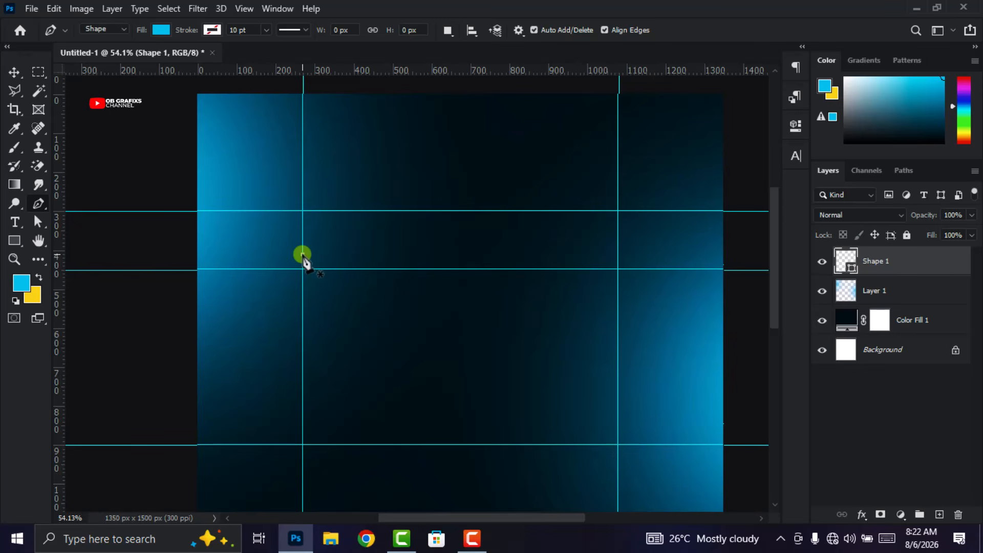
left_click_drag(303, 255, 302, 230)
left_click(328, 211)
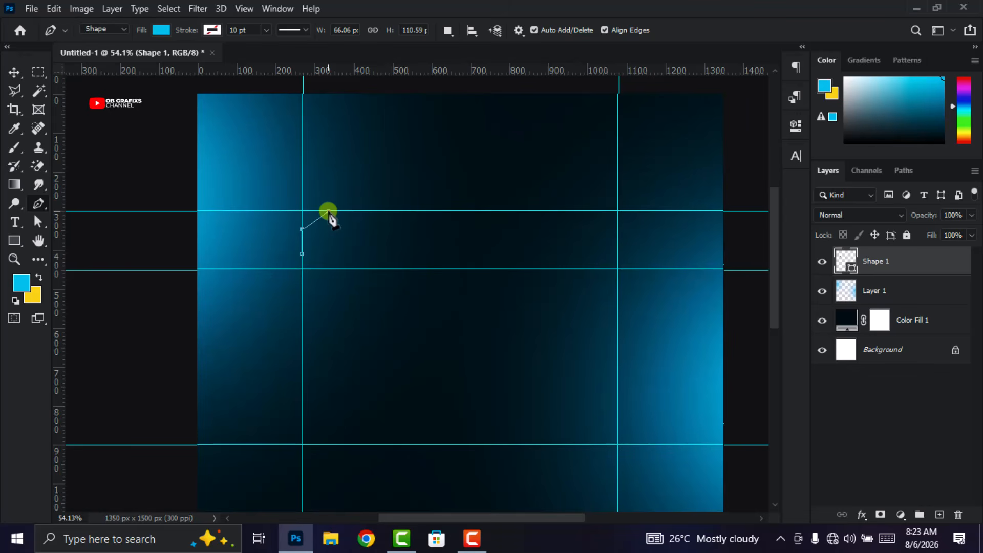
left_click_drag(328, 211, 361, 212)
left_click_drag(361, 212, 361, 212)
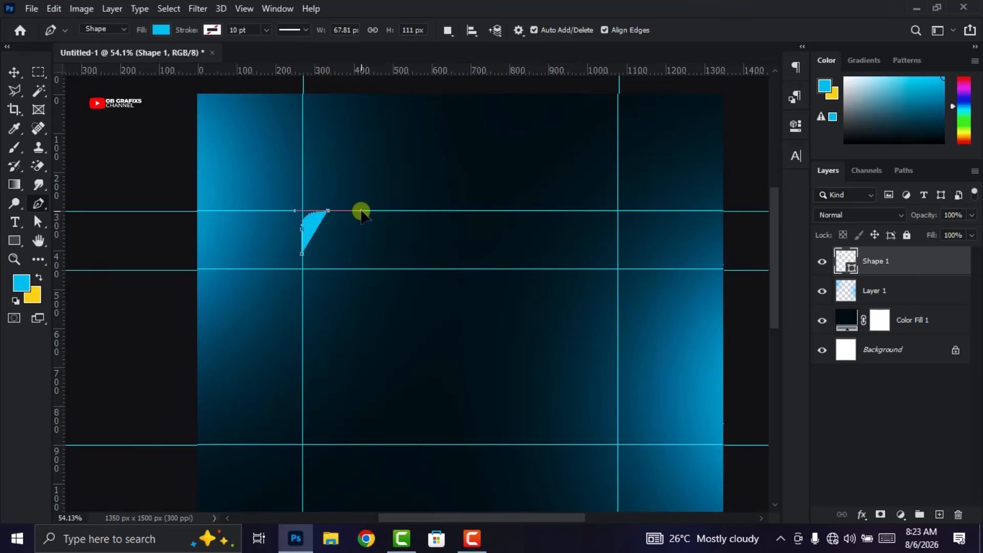
Continue the outline along the highest guide to mid-canvas, round the corner and curve it down onto the second horizontal guide.
left_click(483, 211)
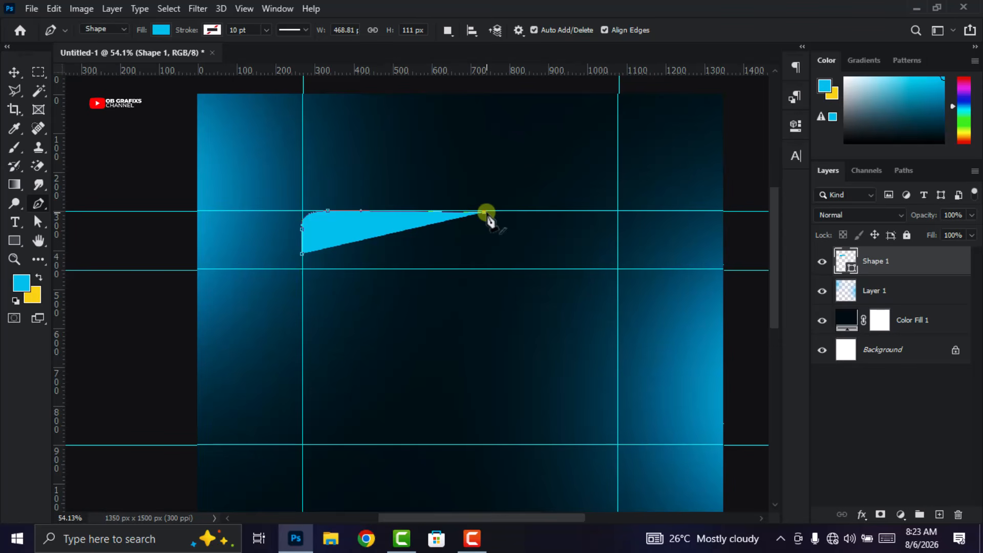
left_click(490, 211)
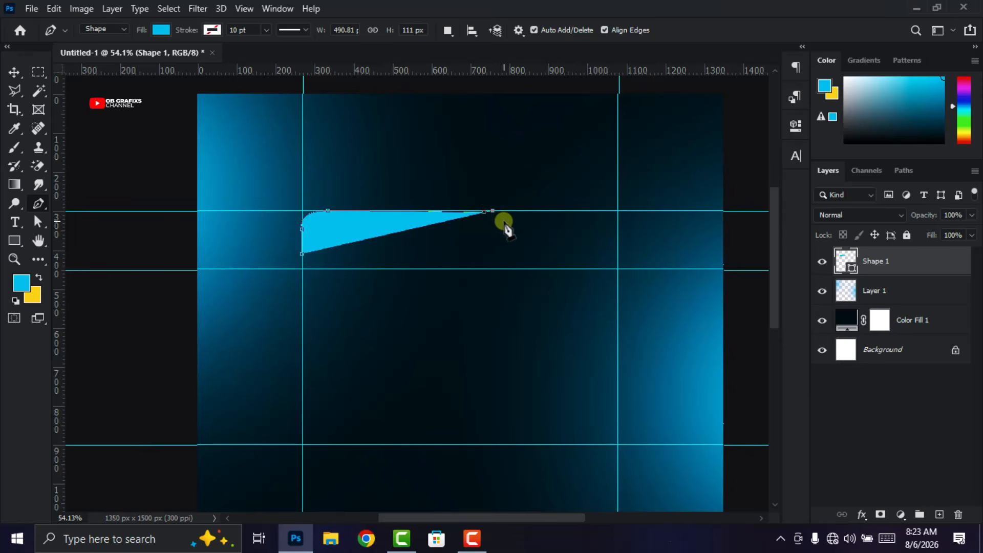
left_click_drag(509, 235, 509, 253)
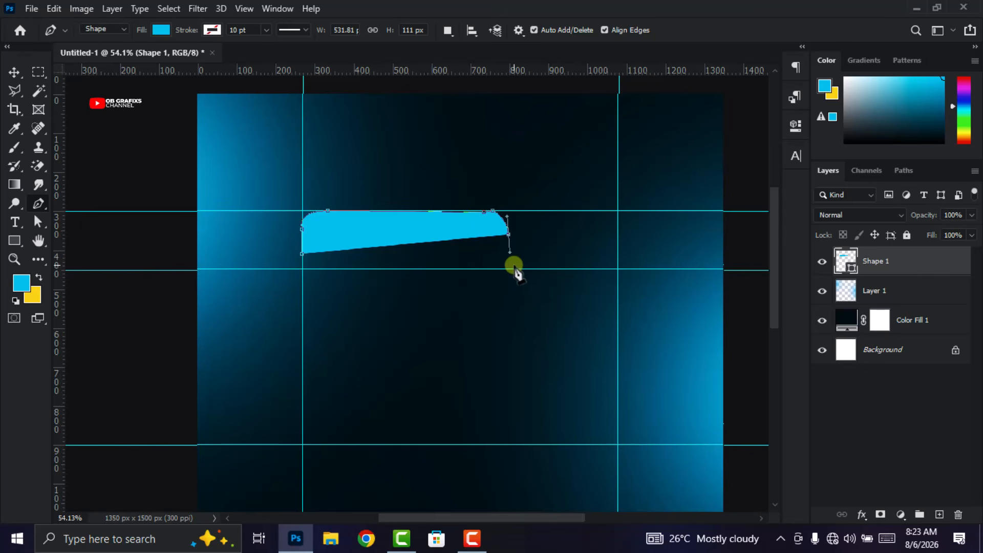
left_click(522, 269)
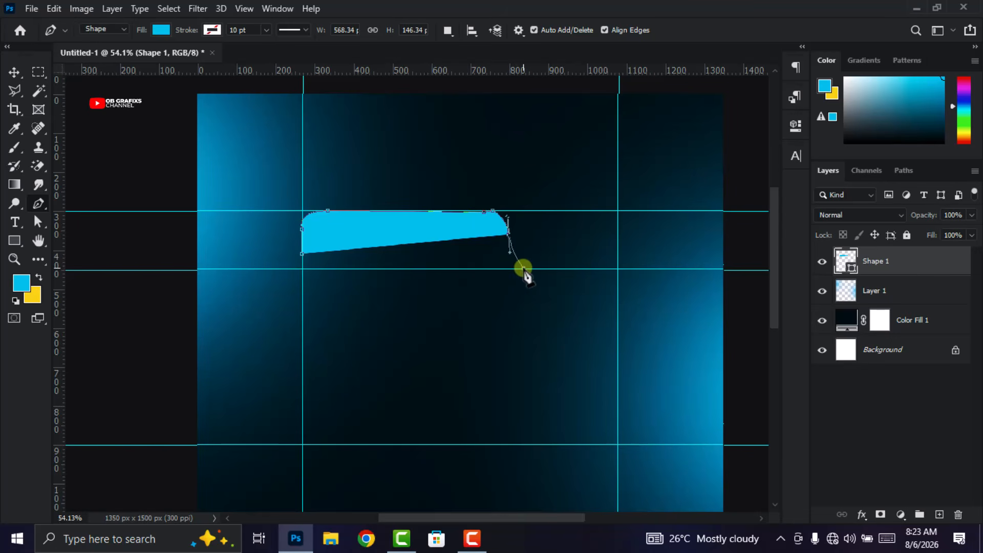
left_click_drag(526, 270, 538, 268)
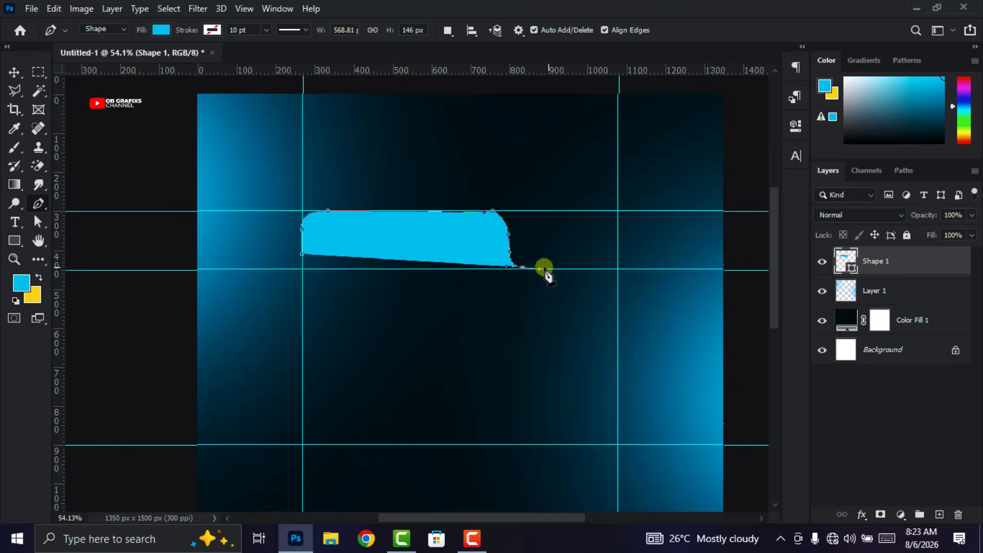
Extend the outline along the second horizontal guide and down the second vertical guide to the lowest guide, rounding both right-hand corners.
left_click(587, 269)
left_click(616, 288)
left_click_drag(618, 298, 617, 305)
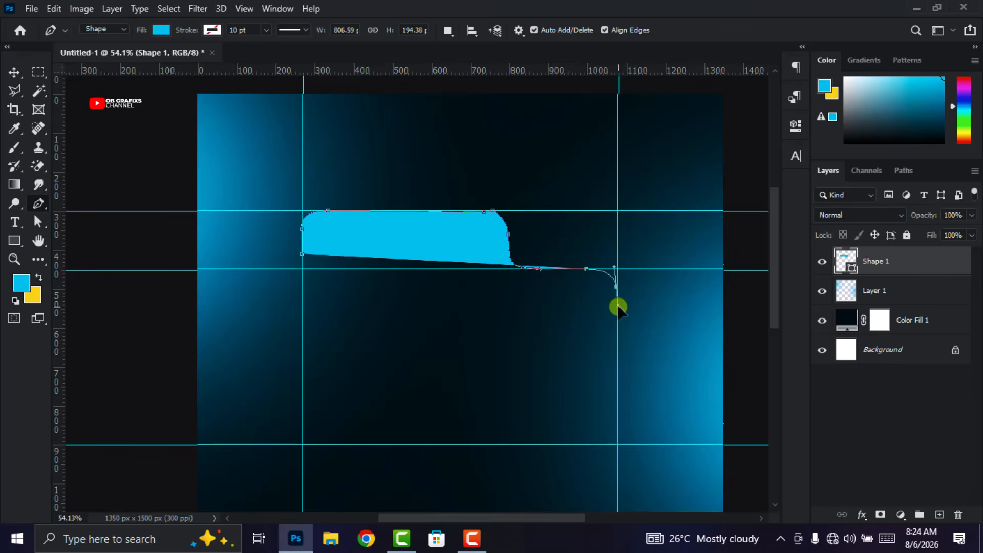
left_click(617, 382)
left_click(617, 421)
left_click_drag(588, 444, 561, 446)
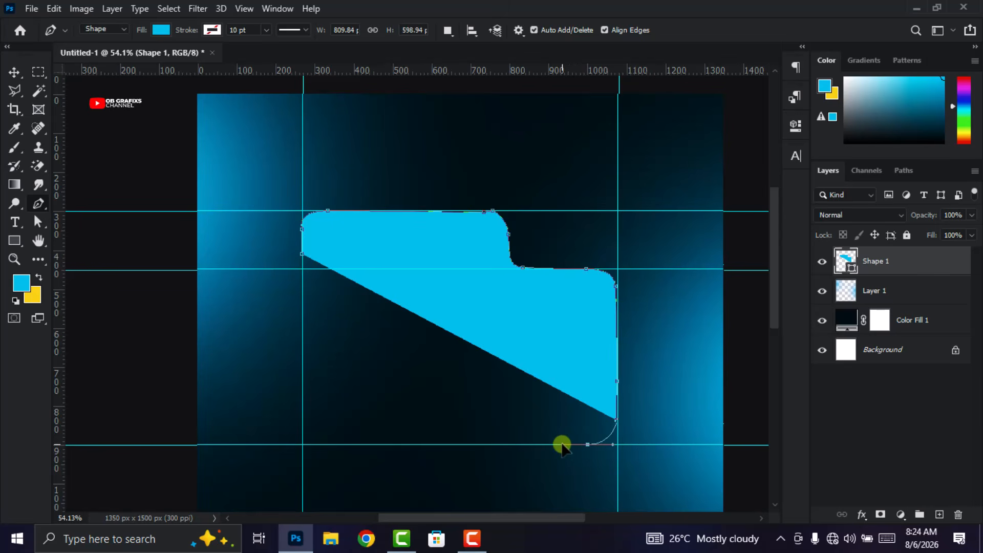
Run the outline along the lowest guide, round the lower-left corner and close the folder-like shape at about 810 x 602 px.
left_click(328, 444)
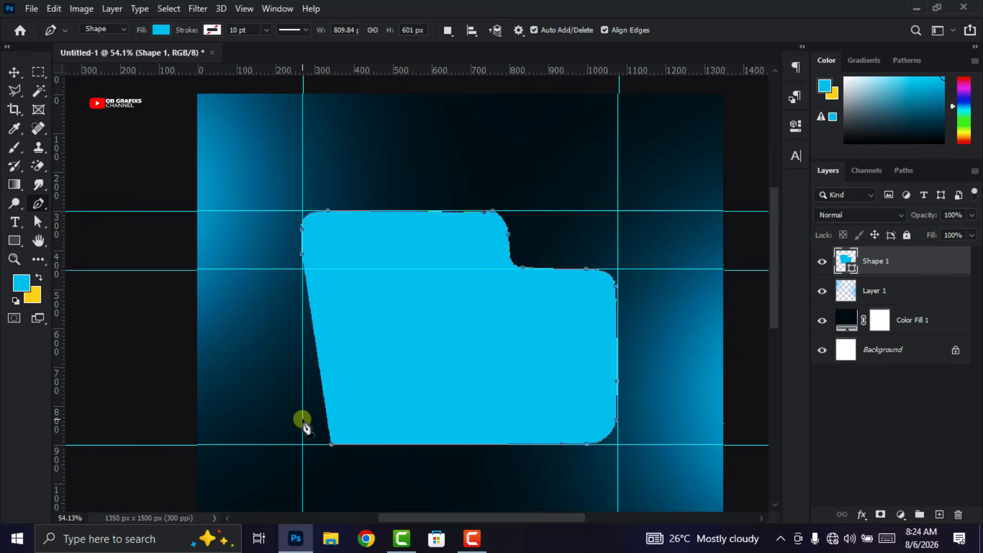
left_click_drag(302, 419, 302, 388)
left_click(301, 256)
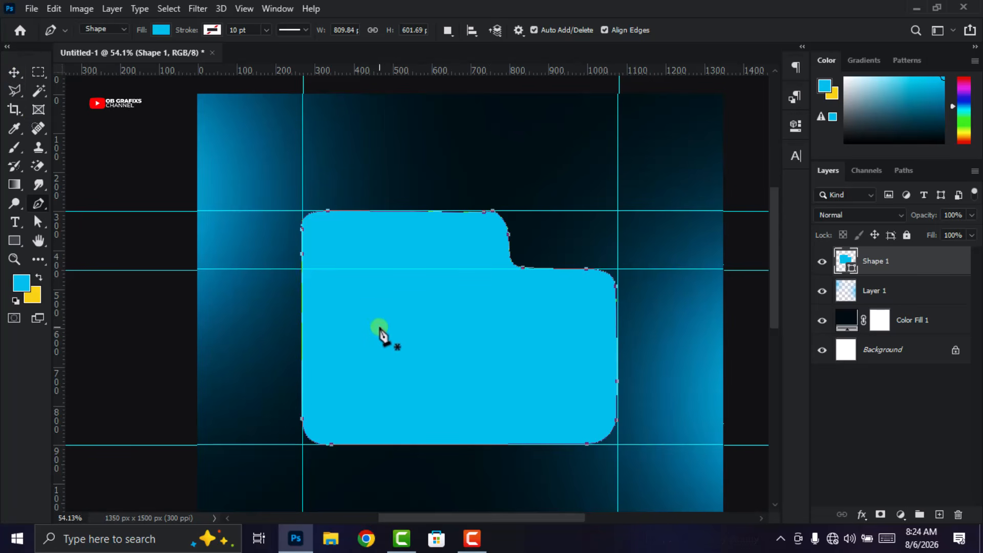
left_click(14, 71)
left_click(109, 138)
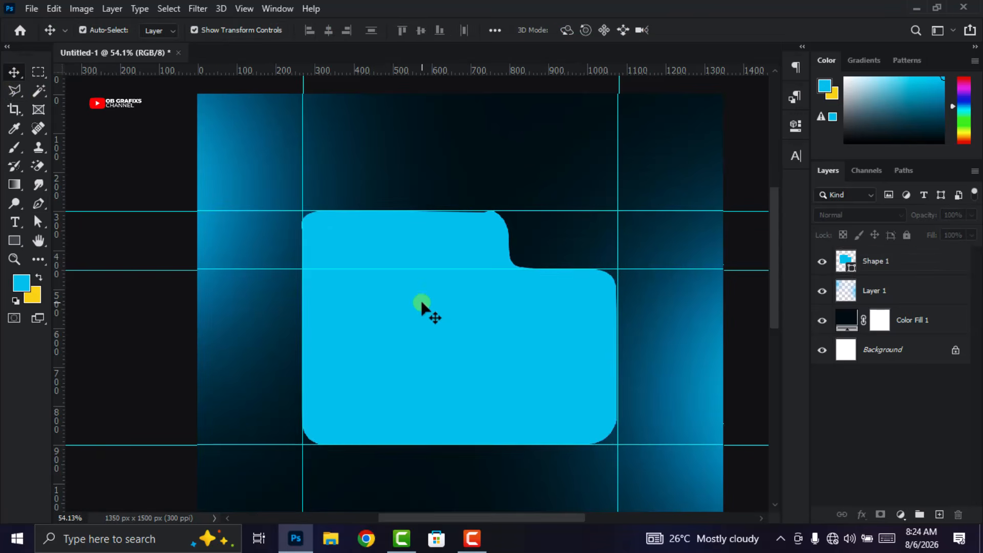
Select the blue folder shape and clear the canvas guides.
scroll(412, 299, "down", 3)
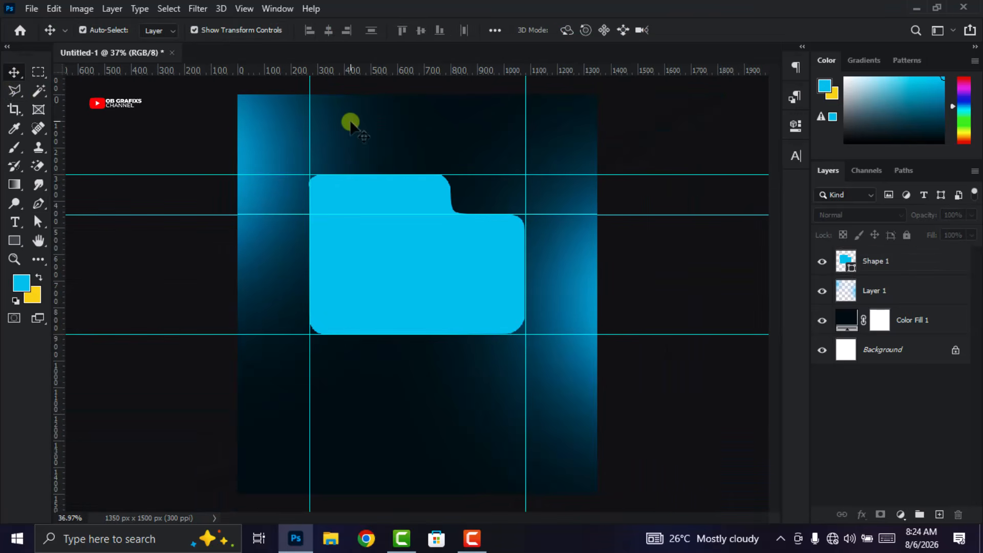
scroll(348, 126, "up", 1)
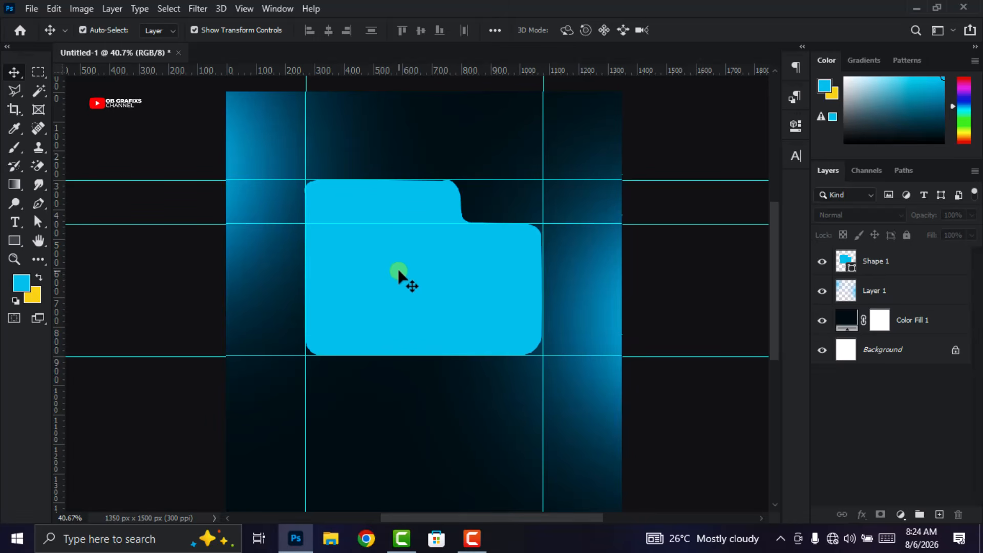
left_click(421, 233)
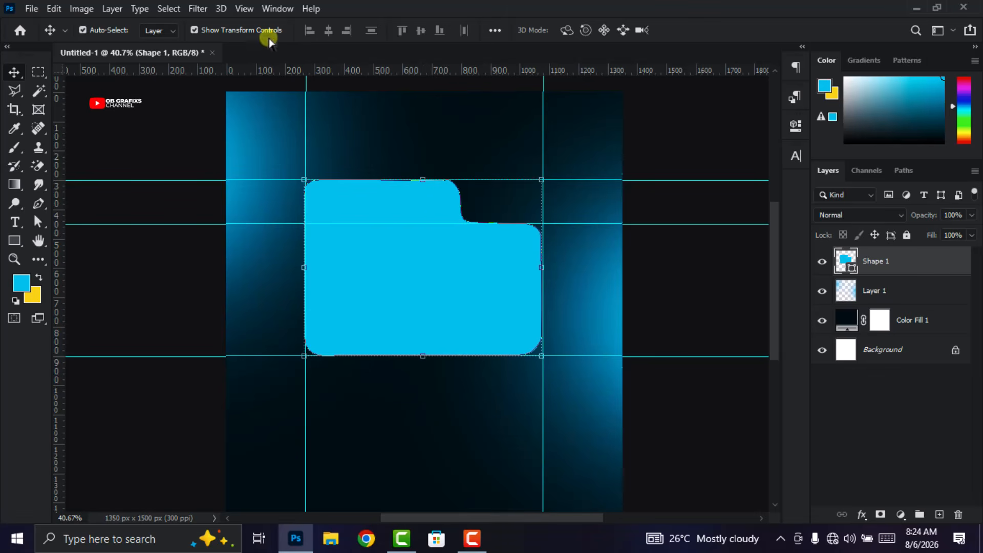
left_click(244, 8)
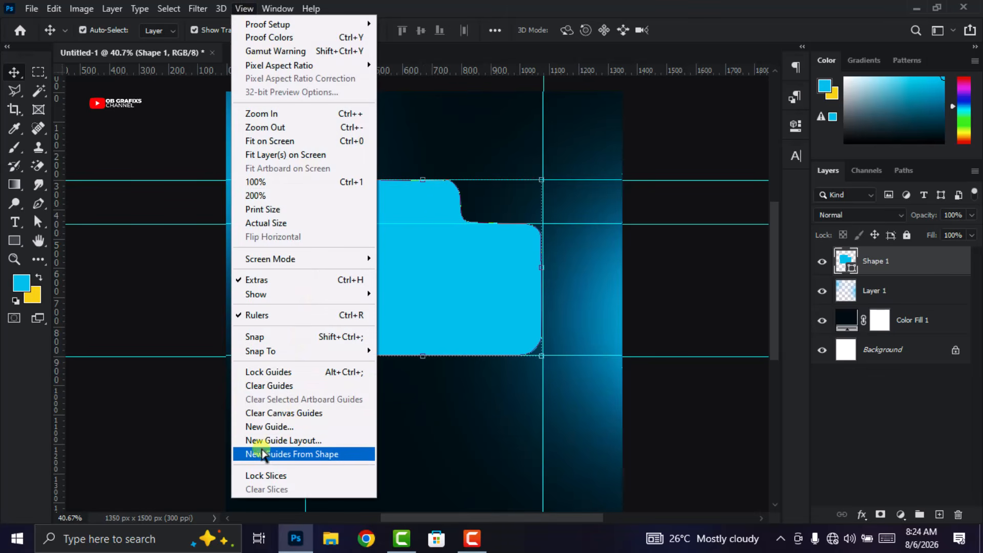
left_click(269, 415)
Move the folder shape down and slightly right toward the centre of the canvas.
left_click_drag(441, 288, 443, 317)
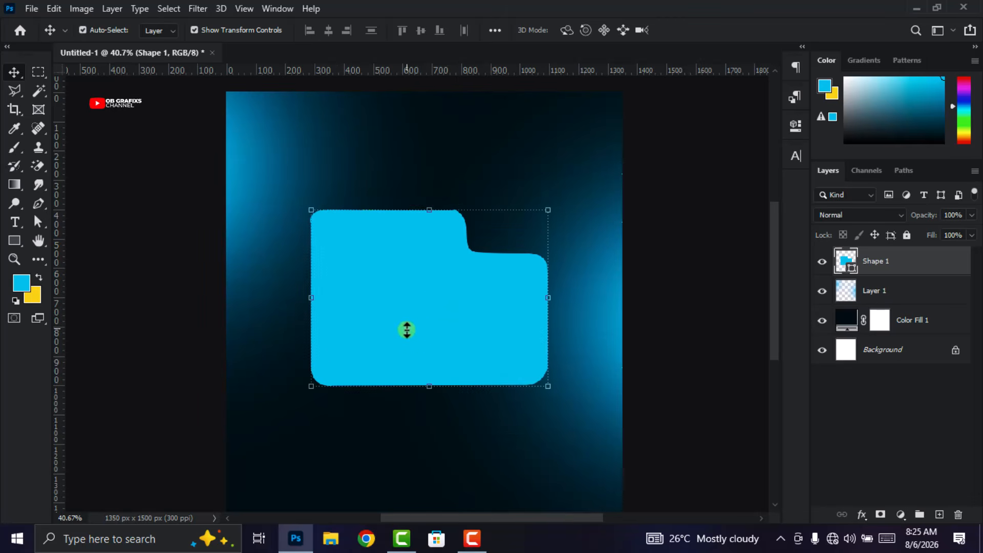
scroll(407, 333, "down", 1)
scroll(418, 302, "up", 1)
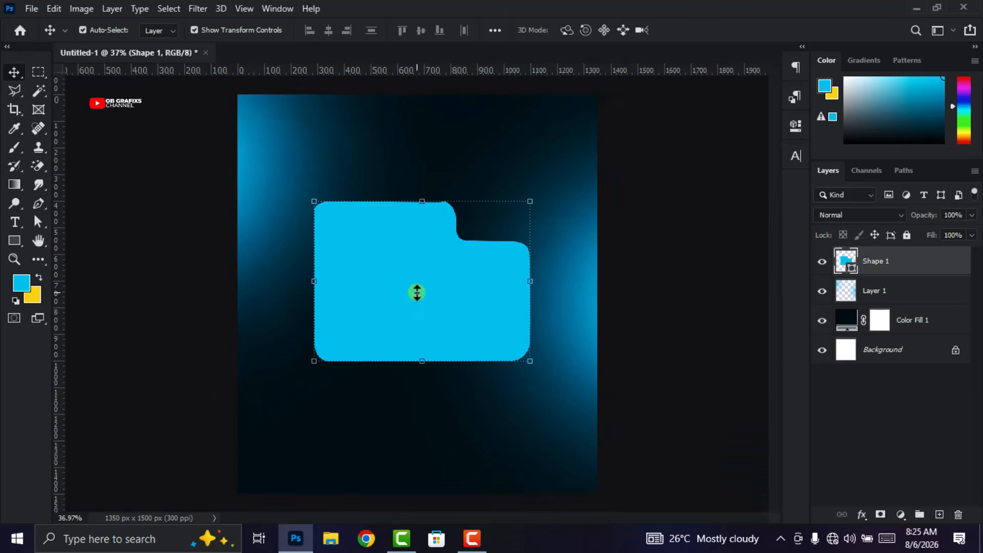
scroll(417, 293, "up", 1)
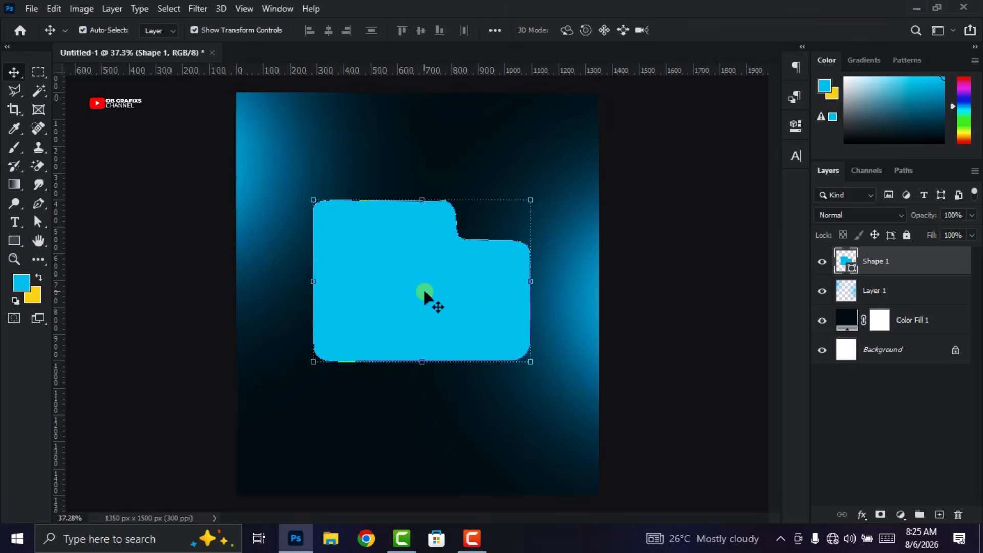
Use the Add Anchor Point tool to reshape the folder's inner notch into a wider, softer curve and adjust its top-edge anchors.
left_click(40, 205)
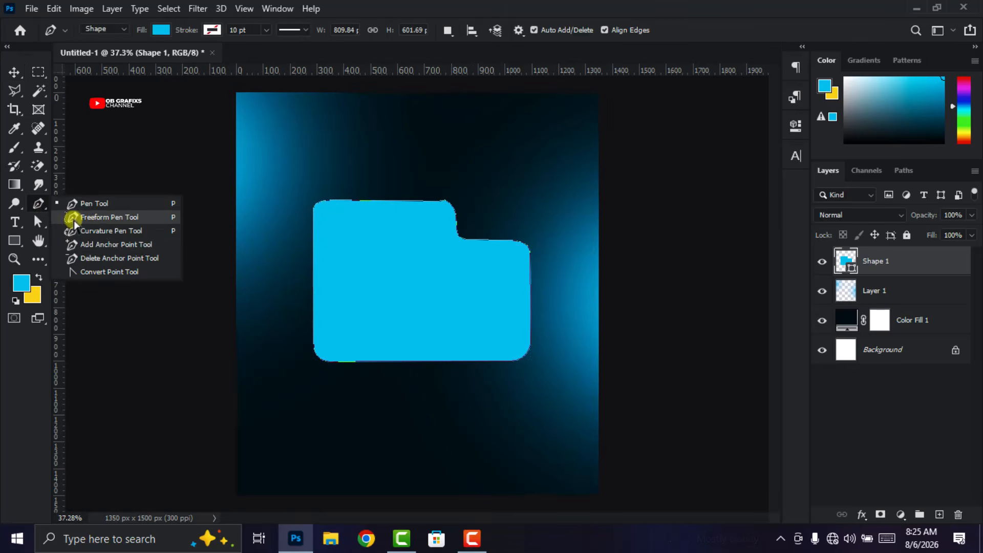
left_click(108, 245)
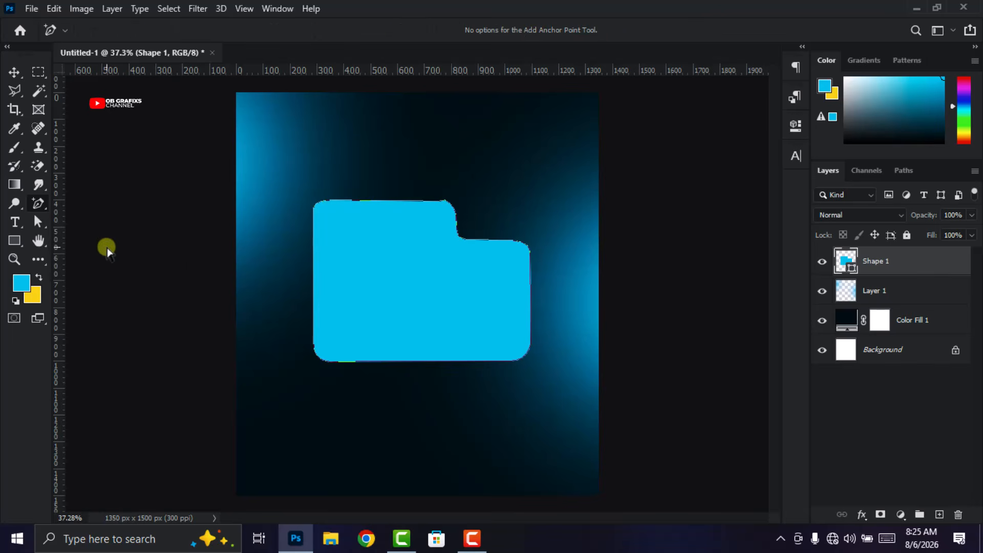
left_click(423, 287)
scroll(389, 205, "up", 2)
scroll(482, 263, "up", 2)
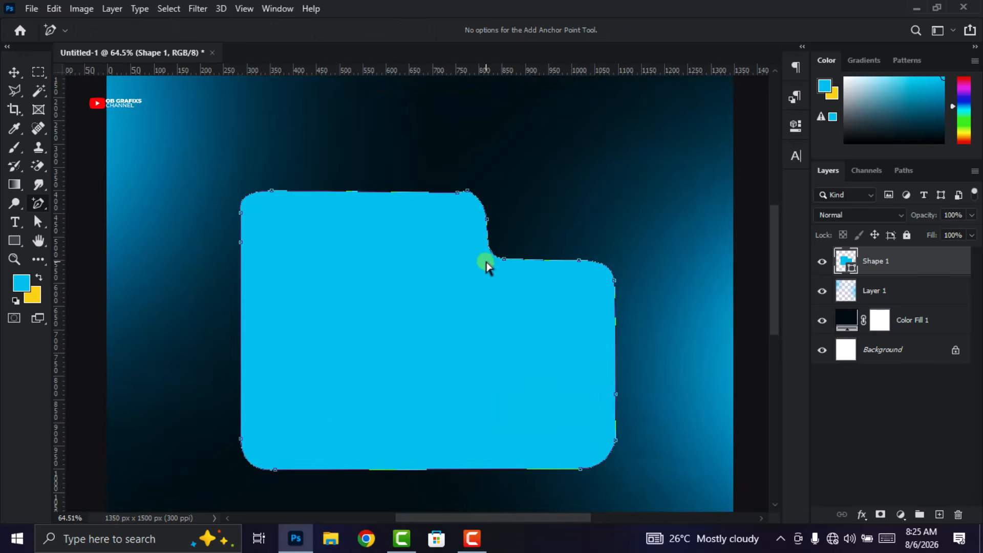
left_click(484, 218)
left_click(445, 193)
left_click_drag(483, 215, 479, 199)
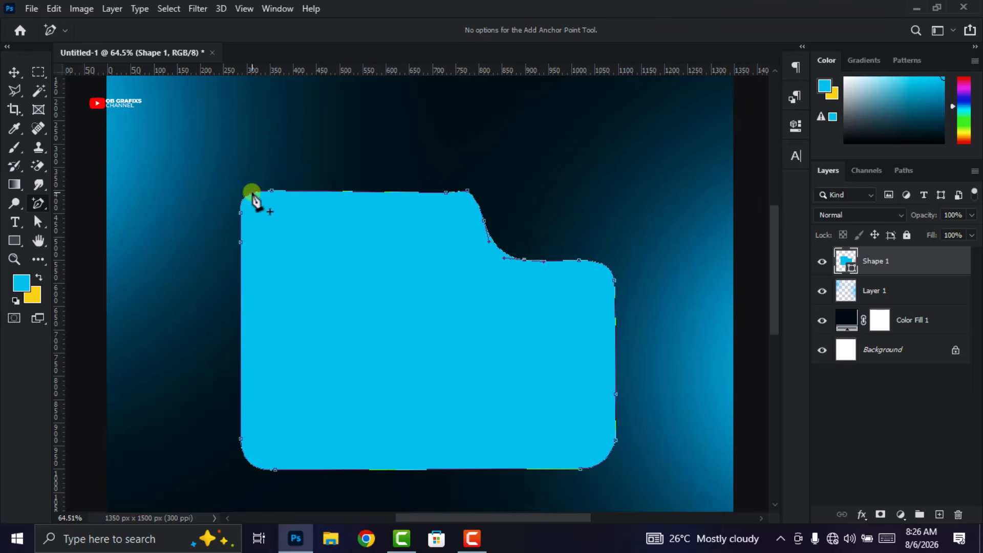
scroll(240, 212, "up", 2)
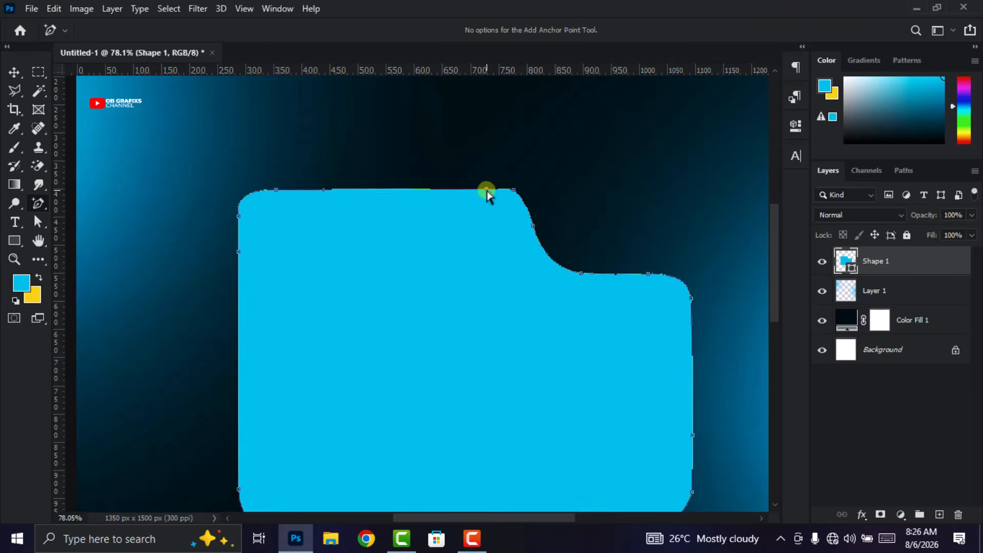
scroll(486, 193, "down", 5)
Scale the folder shape down on its sides and reposition it near the canvas centre, applying the transform.
left_click(14, 73)
left_click(753, 286)
left_click(466, 396)
left_click_drag(453, 420, 453, 394)
left_click_drag(595, 301, 563, 301)
left_click_drag(432, 211, 433, 219)
left_click_drag(562, 305, 558, 306)
left_click(712, 31)
scroll(685, 300, "down", 5)
scroll(469, 341, "up", 3)
scroll(469, 340, "down", 2)
scroll(392, 253, "up", 4)
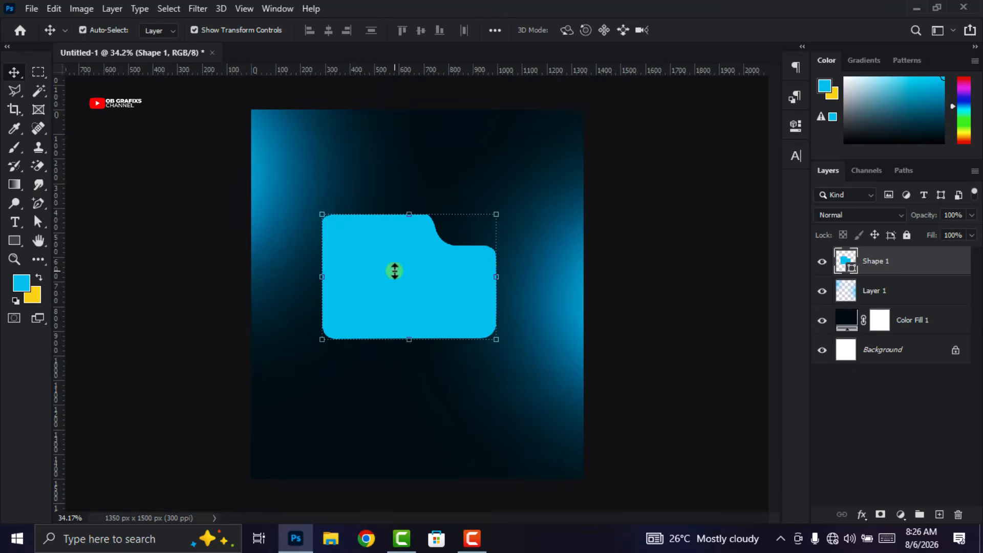
Lower the anchor points of the folder's inner notch and right shoulder to deepen the step in its outline.
key("p")
scroll(446, 229, "up", 6)
left_click_drag(483, 247, 484, 255)
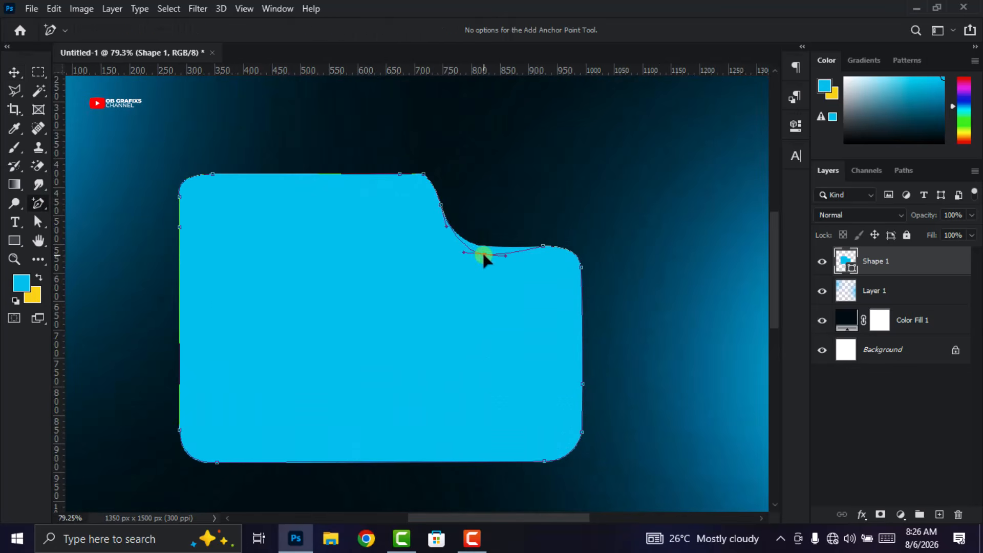
left_click_drag(582, 267, 583, 282)
left_click_drag(544, 246, 544, 247)
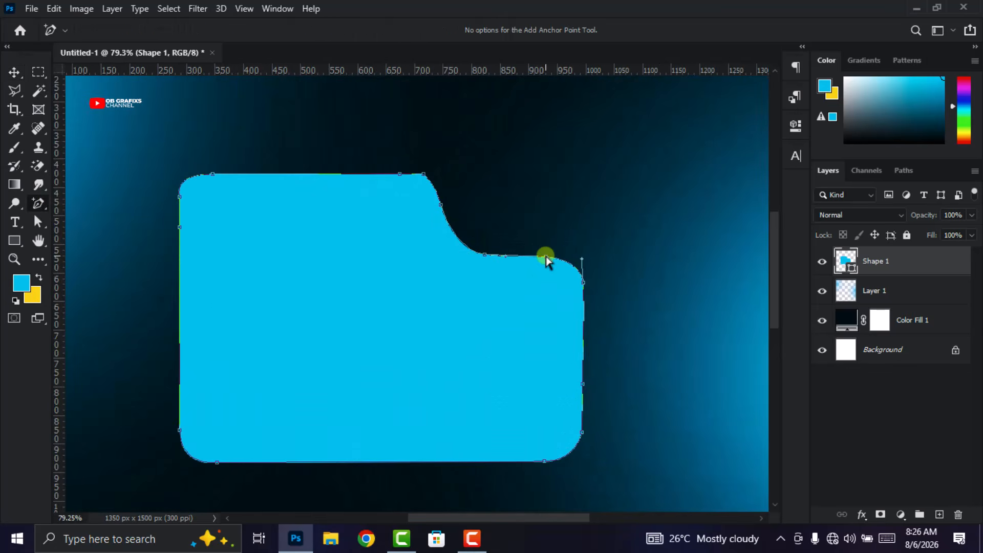
Fine-tune the anchor points along the folder's top edge and upper-left corner.
left_click_drag(400, 173, 396, 171)
scroll(541, 292, "down", 3)
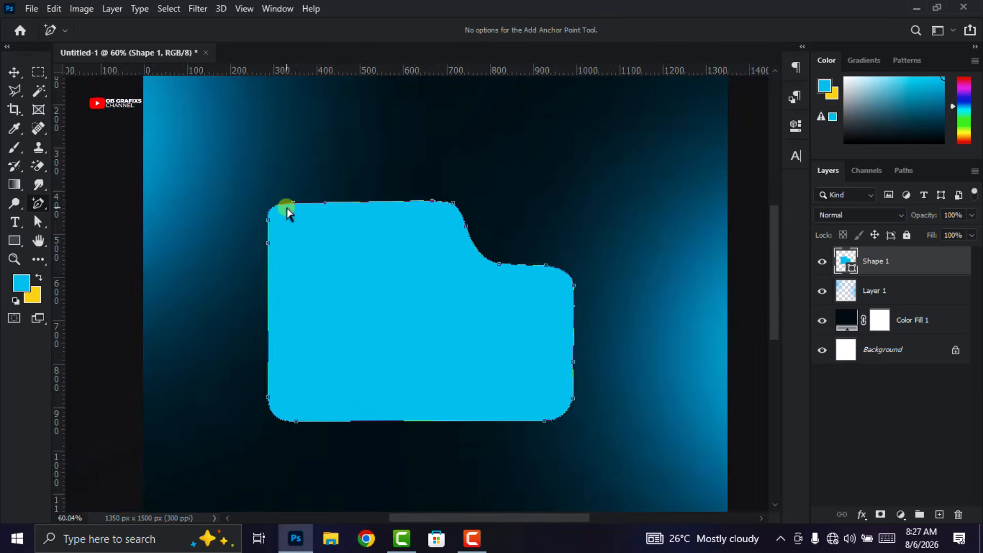
scroll(288, 211, "up", 3)
scroll(373, 240, "down", 3)
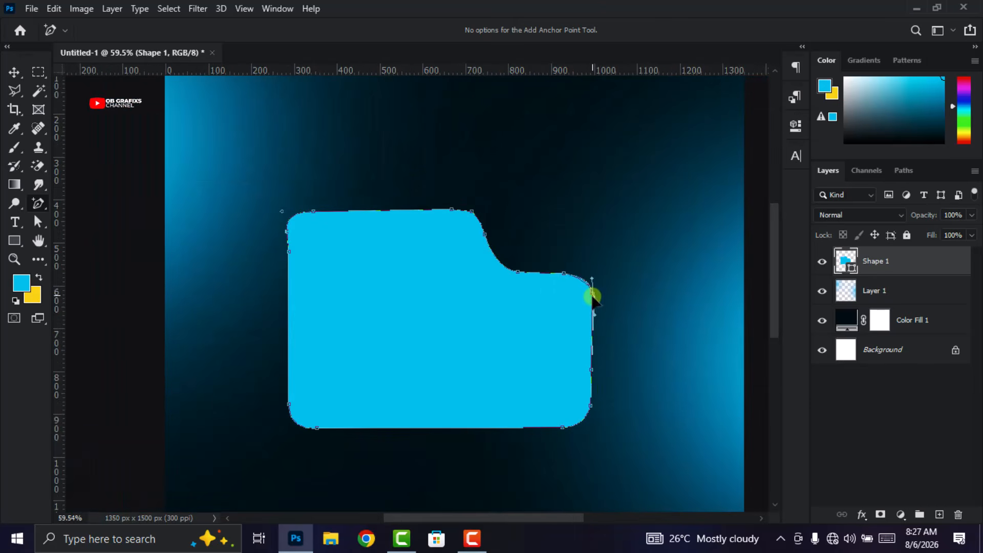
scroll(344, 241, "down", 3)
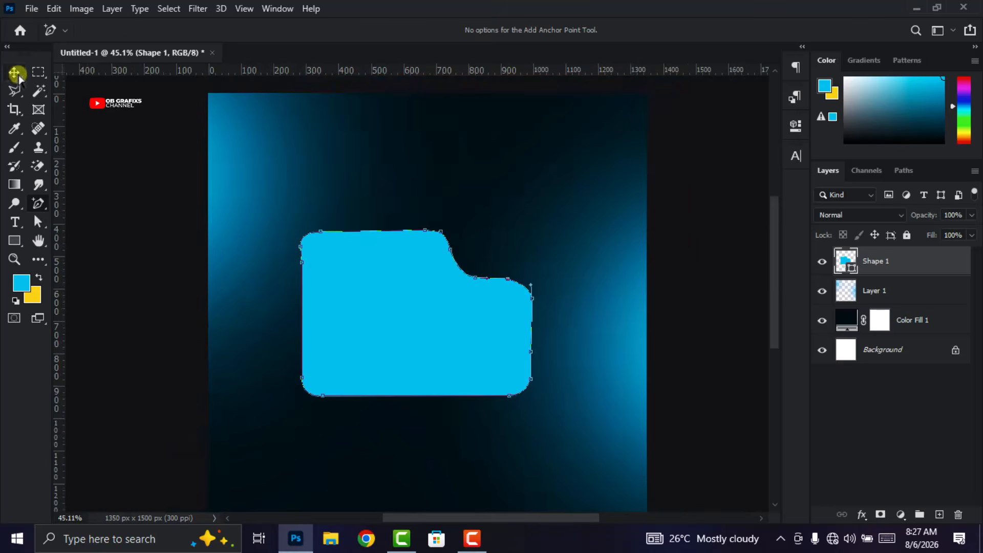
Shift the reshaped folder slightly right so that it sits centred across the canvas width.
left_click(16, 72)
scroll(410, 307, "down", 3)
left_click_drag(402, 277, 413, 280)
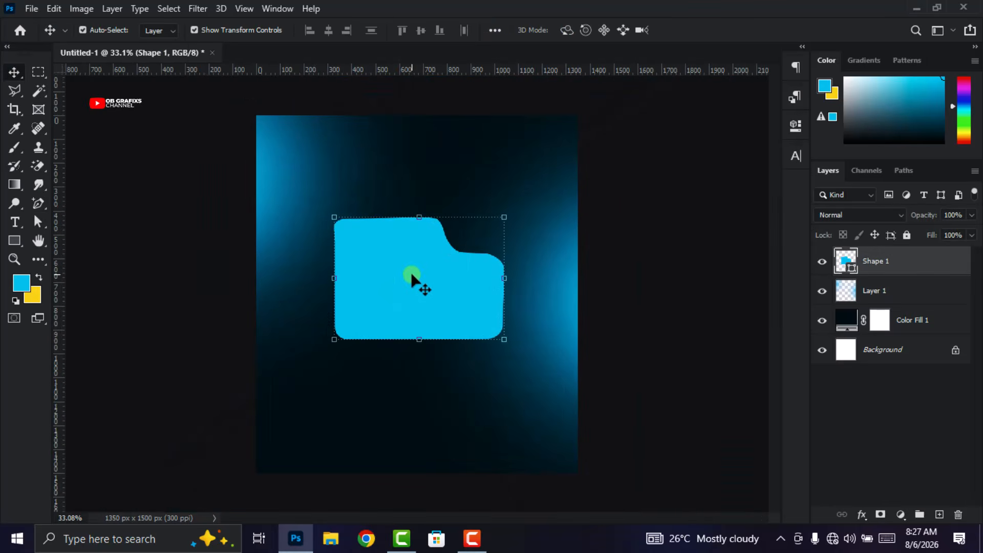
Align the folder shape to the canvas, centring it both horizontally and vertically.
left_click(494, 30)
left_click(529, 161)
left_click(533, 184)
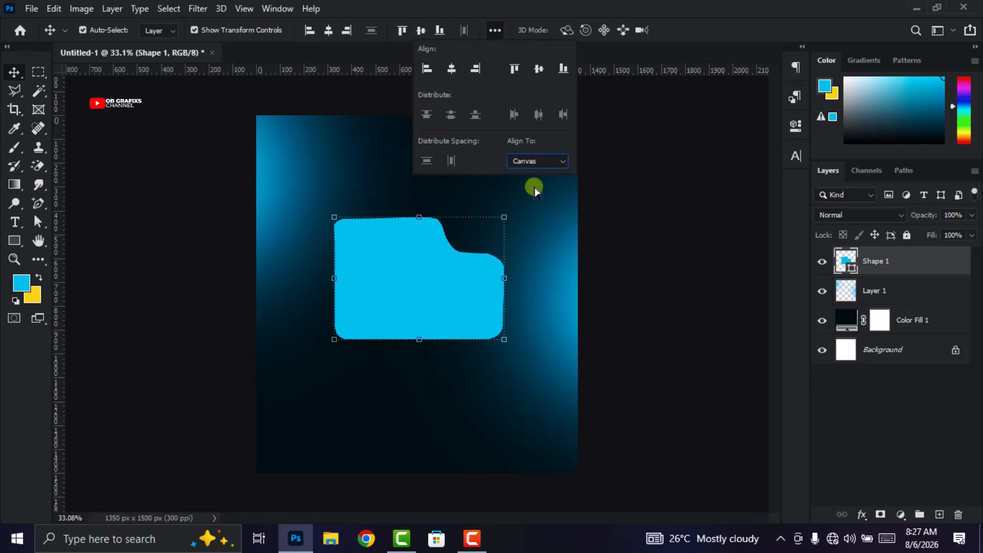
left_click(451, 69)
left_click(538, 68)
left_click(494, 228)
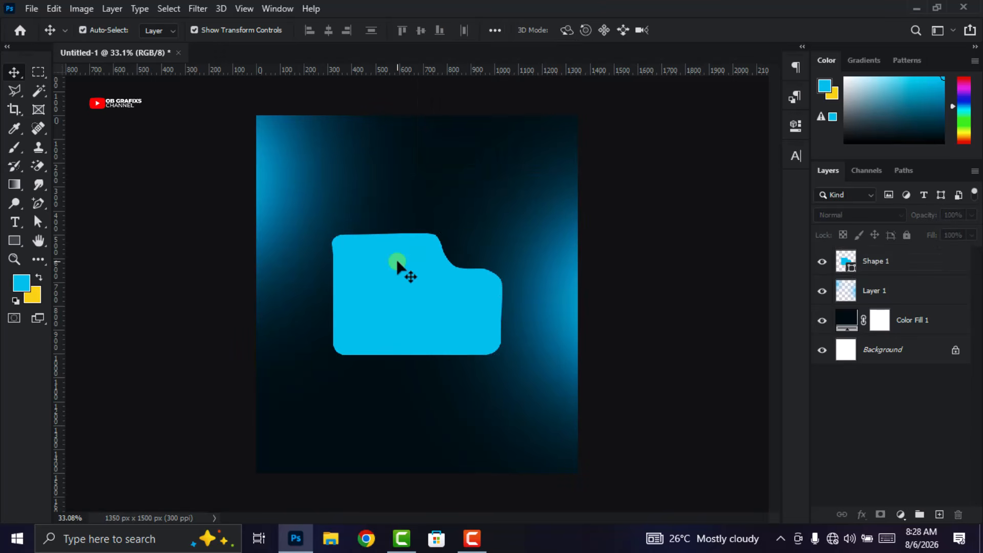
Draw a rectangle about 697 x 403 px across the folder's lower half, extending below its bottom edge.
left_click(14, 240)
left_click(82, 242)
scroll(287, 307, "up", 2)
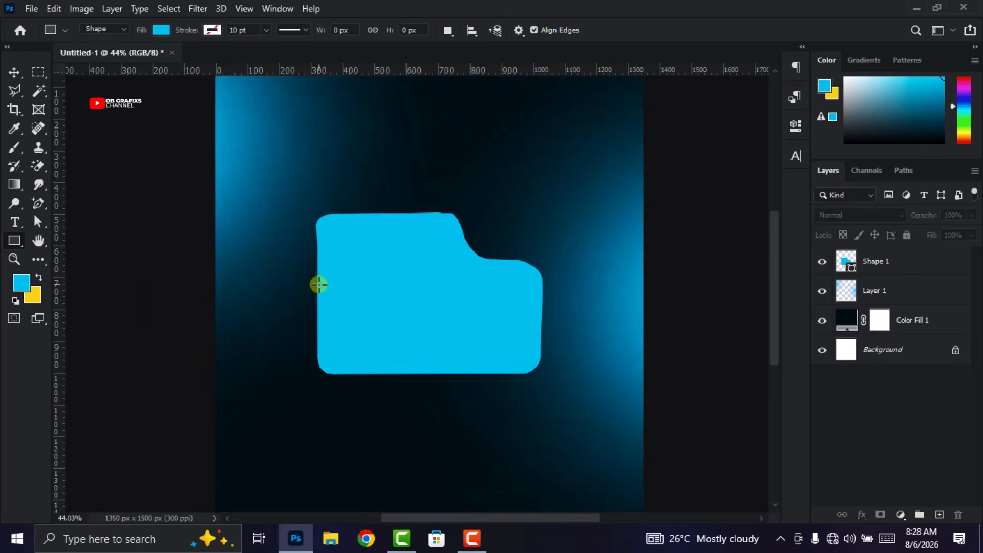
left_click_drag(319, 284, 540, 413)
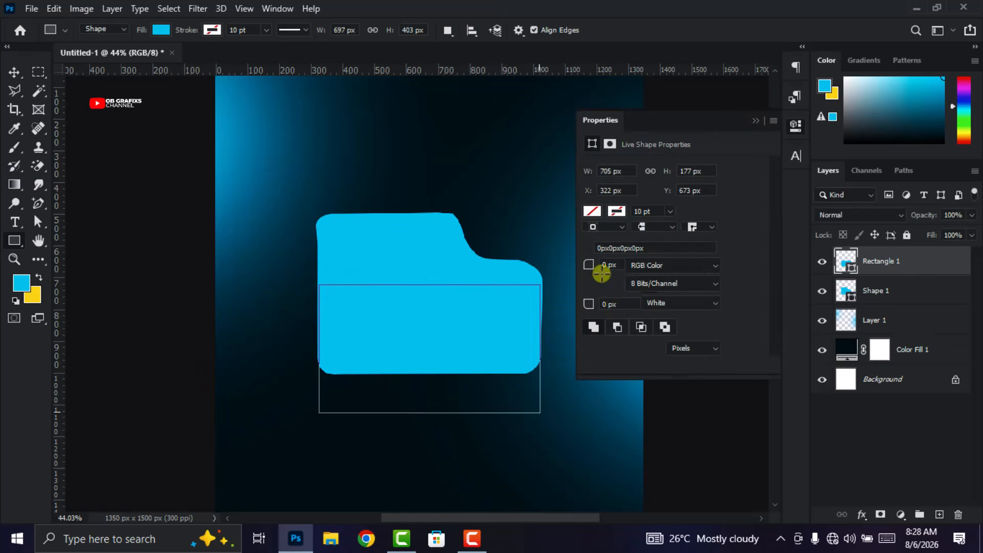
left_click(795, 127)
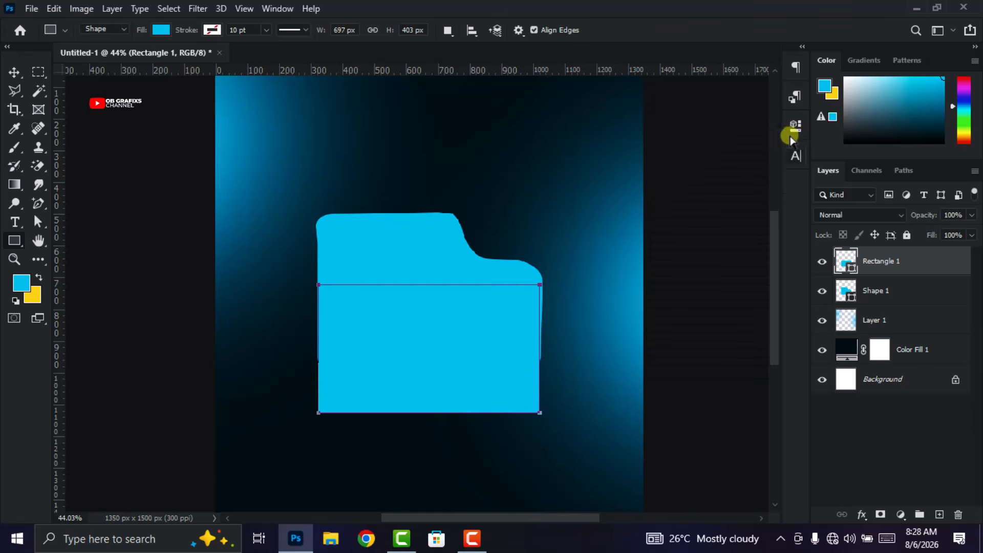
Change the rectangle's fill to the pale blue cbebf4.
double_click(841, 264)
left_click(647, 175)
left_click(617, 141)
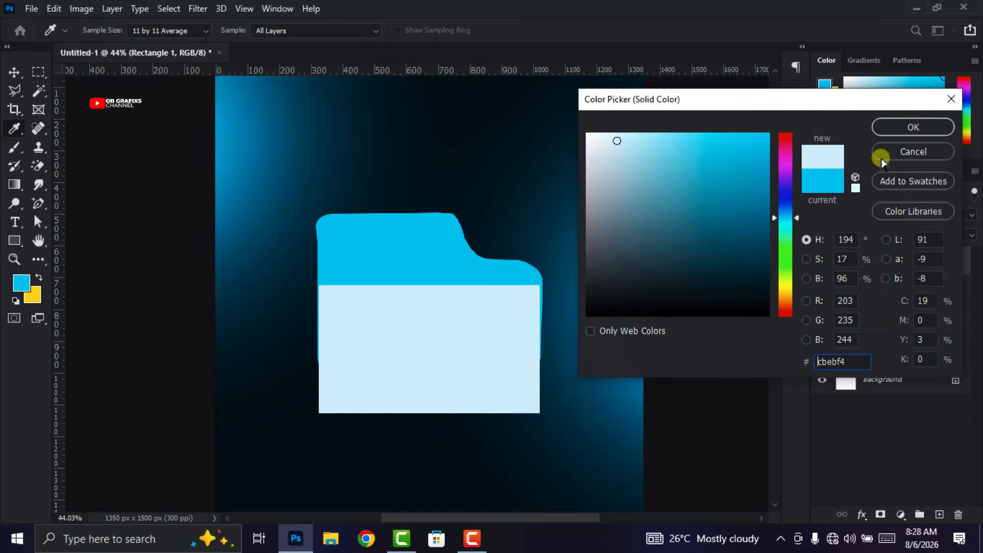
left_click(914, 127)
Move the rectangle up over the folder and transform it to match the folder's width and bottom edge.
left_click(14, 72)
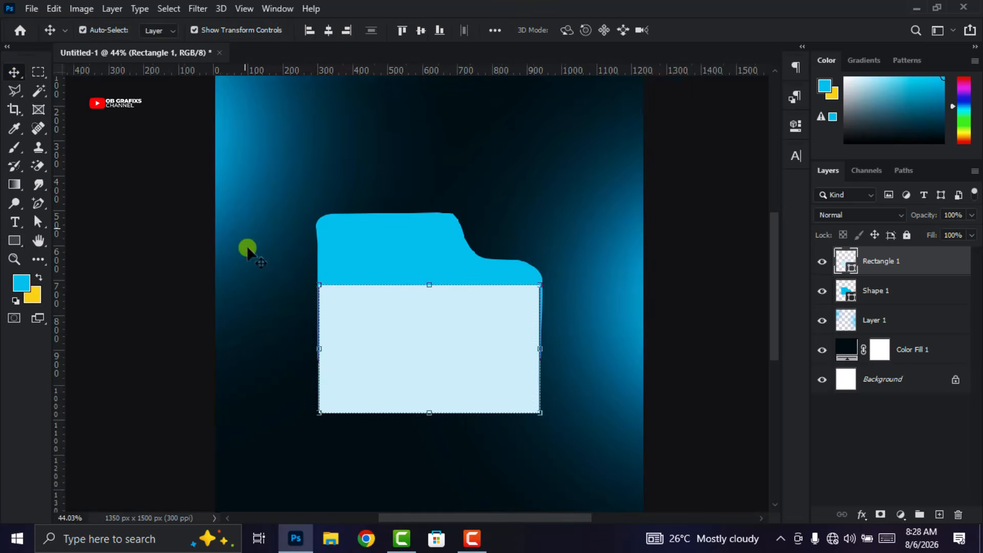
scroll(247, 248, "up", 1)
left_click_drag(434, 355, 444, 278)
key("ctrl+t")
left_click_drag(600, 288, 604, 289)
left_click_drag(467, 365, 467, 399)
left_click(710, 30)
Place the rectangle behind the folder shape and extend its top edge above the folder, making it about 572 px high.
left_click_drag(896, 262, 812, 302)
left_click_drag(469, 207, 472, 178)
left_click(713, 30)
scroll(526, 221, "down", 3)
scroll(413, 259, "up", 2)
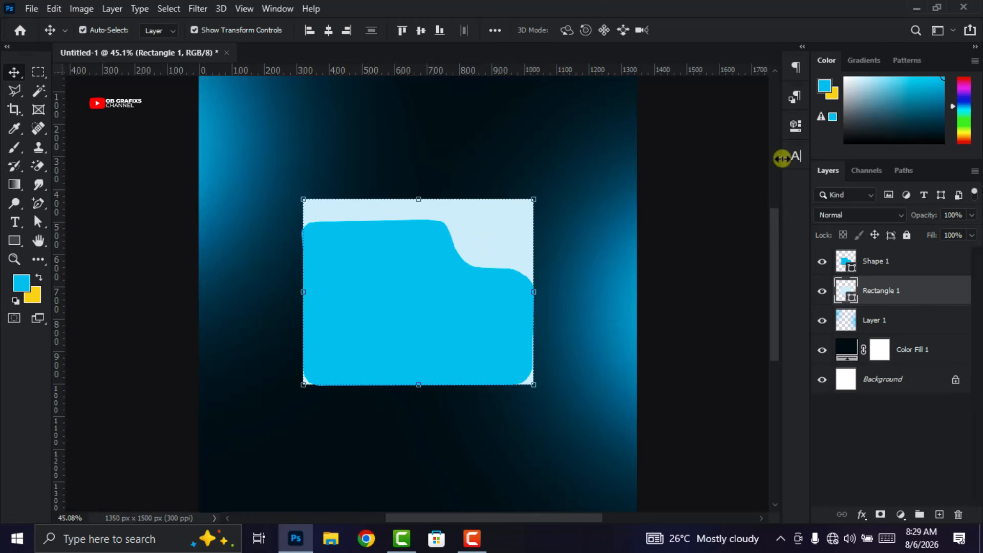
Round all four corners of the rectangle with a 50 px radius.
left_click(795, 128)
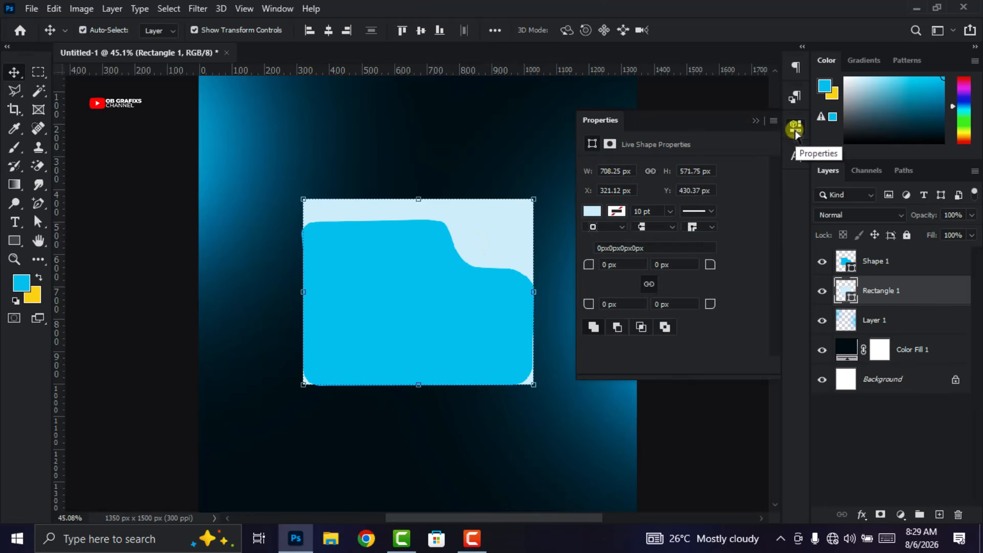
left_click_drag(628, 263, 553, 267)
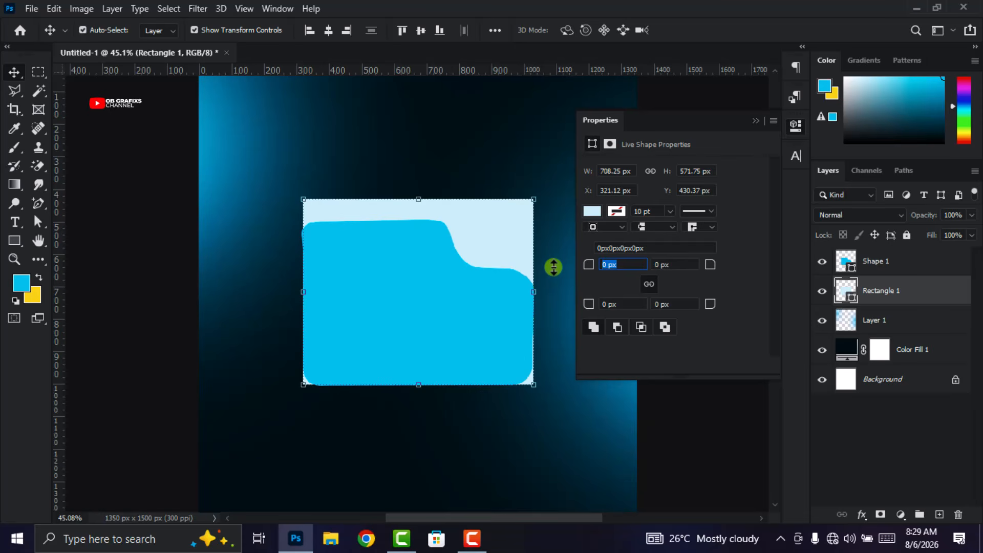
key("Return")
left_click_drag(634, 263, 580, 265)
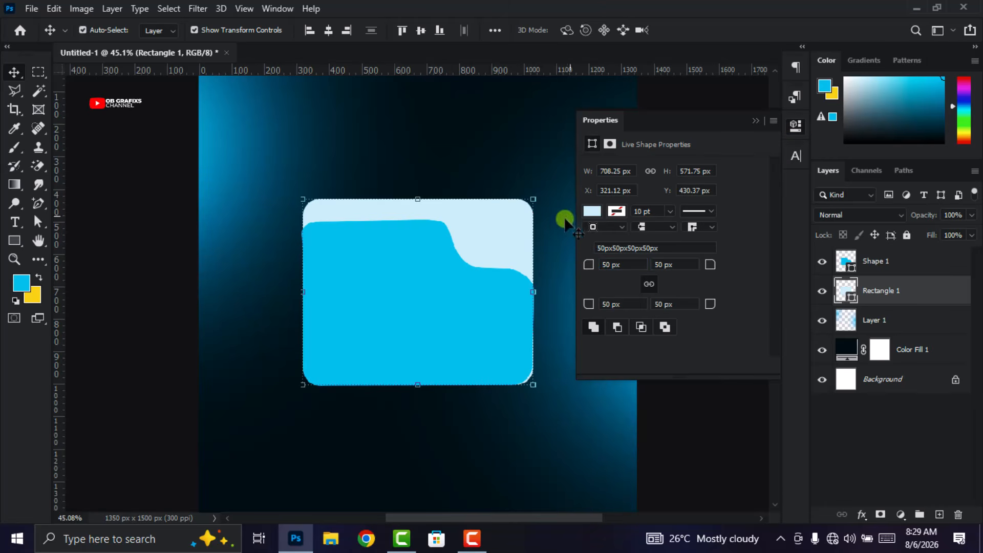
left_click(592, 211)
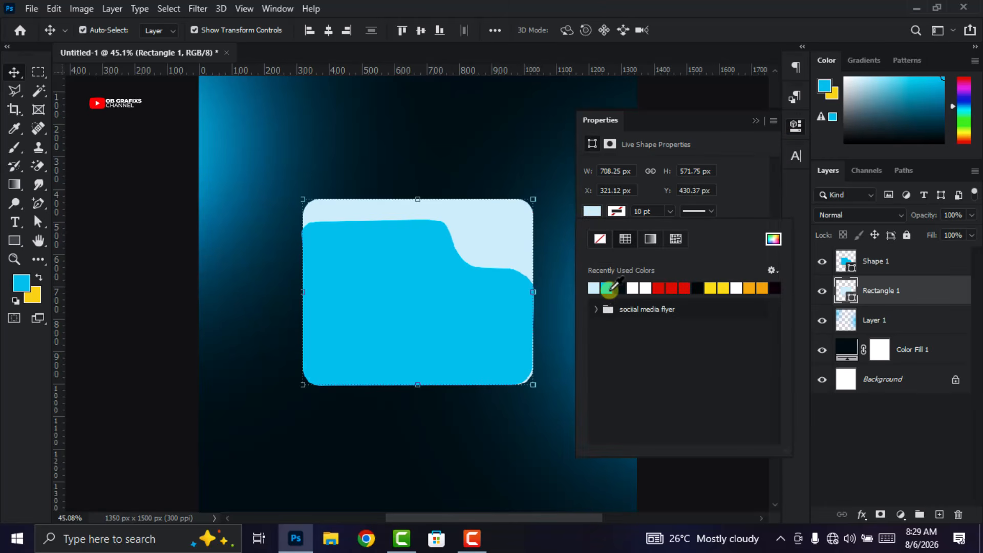
left_click(801, 126)
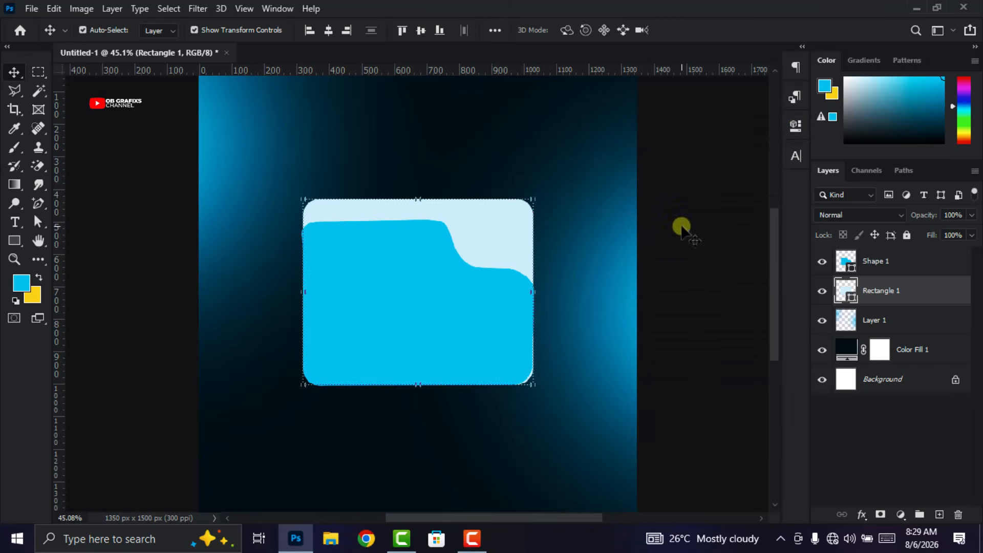
Recolour the folder shape with the rectangle's pale blue, cbebf4.
left_click(442, 324)
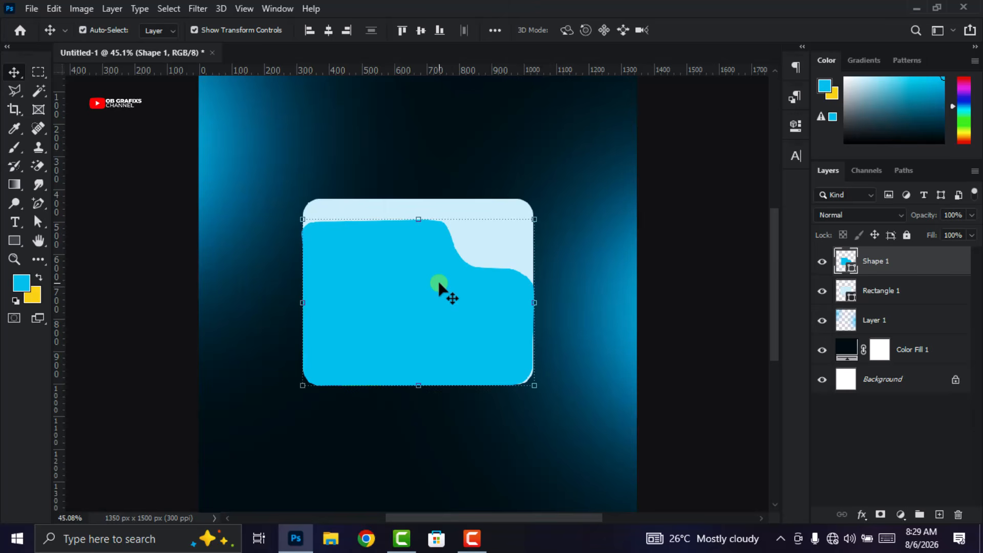
double_click(845, 262)
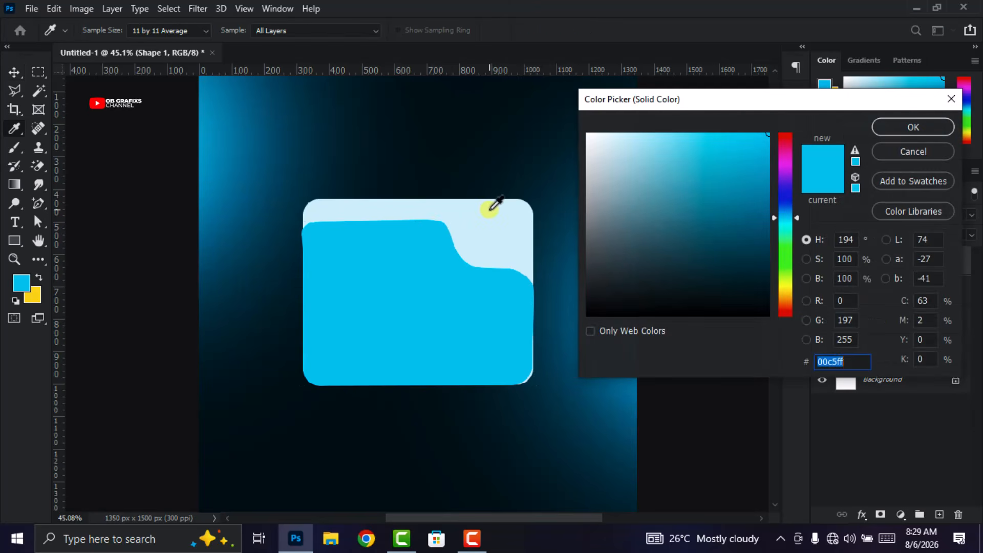
left_click(839, 383)
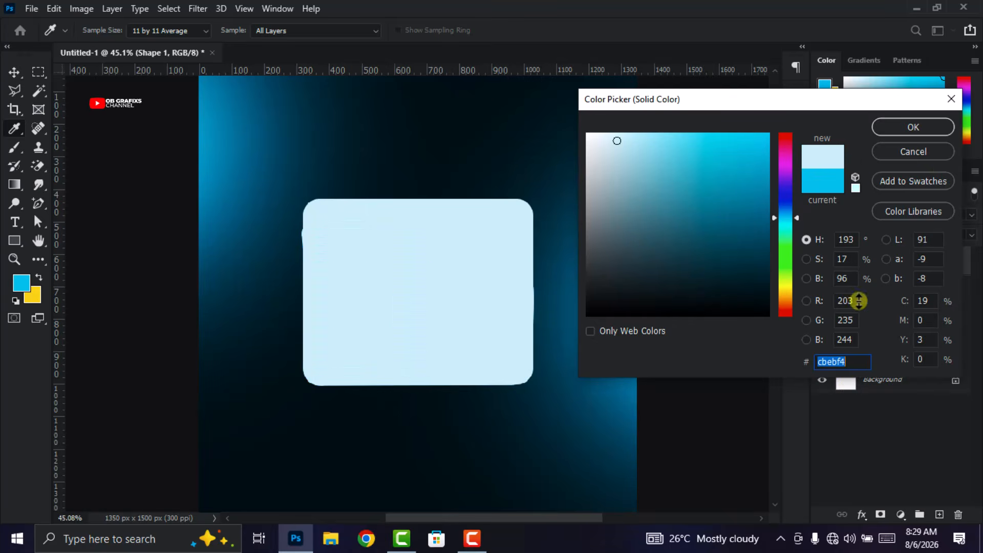
left_click(933, 127)
scroll(525, 335, "down", 1)
scroll(526, 335, "down", 1)
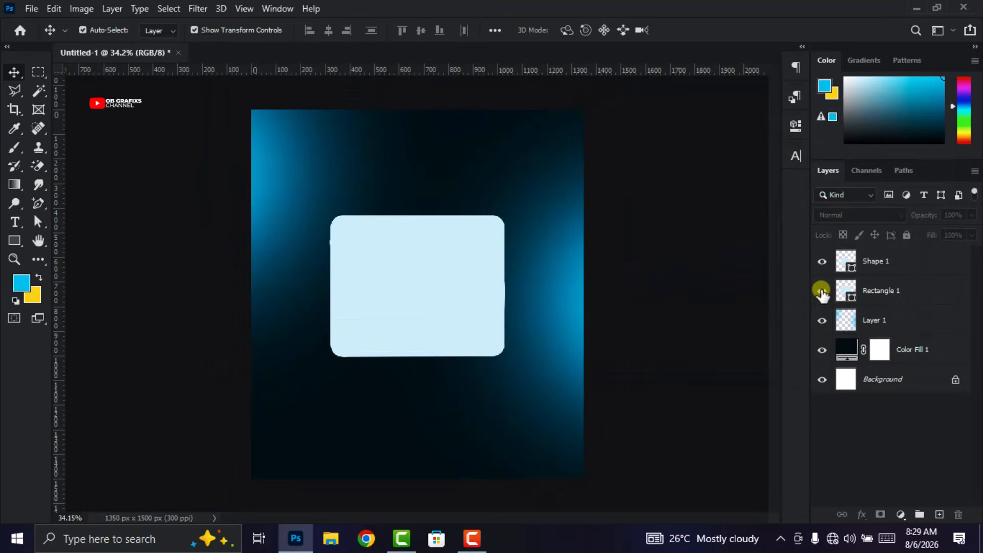
Hide the rectangle layer and rename the folder's layer "front shape".
left_click(821, 291)
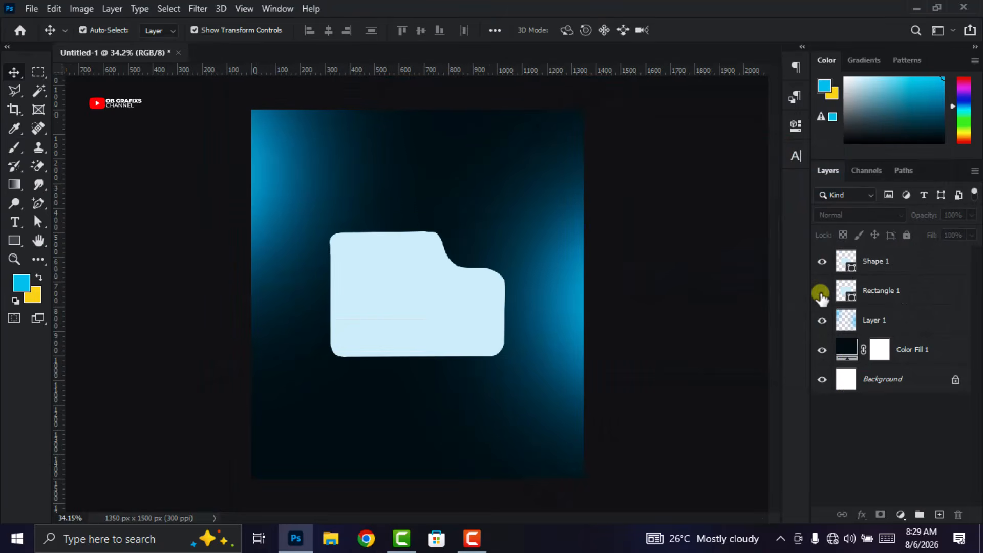
left_click(875, 261)
double_click(880, 263)
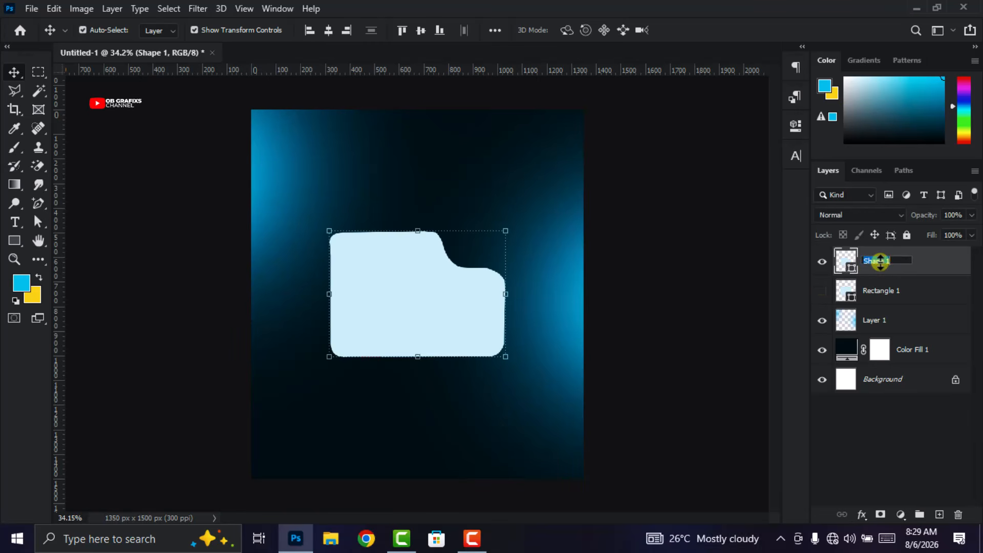
type("front shape")
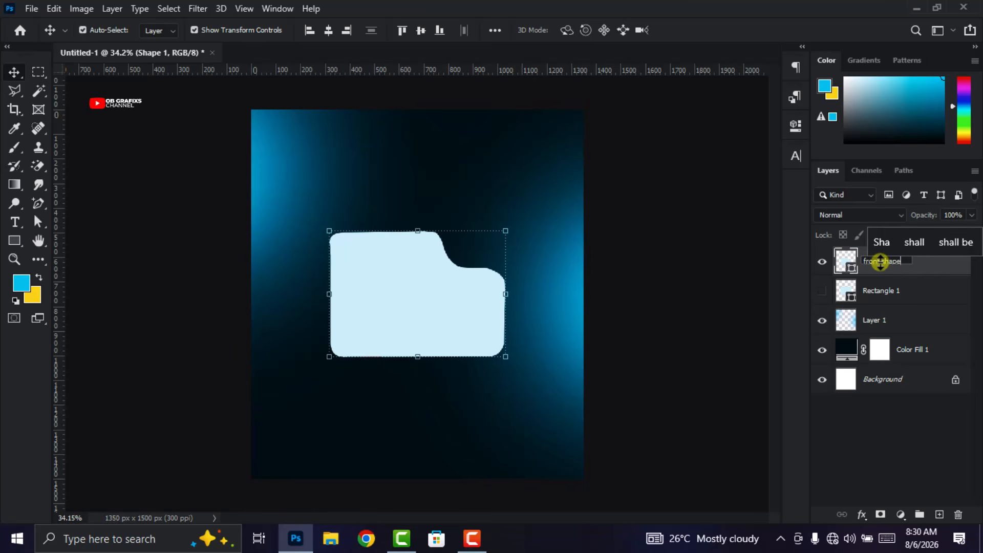
key("Return")
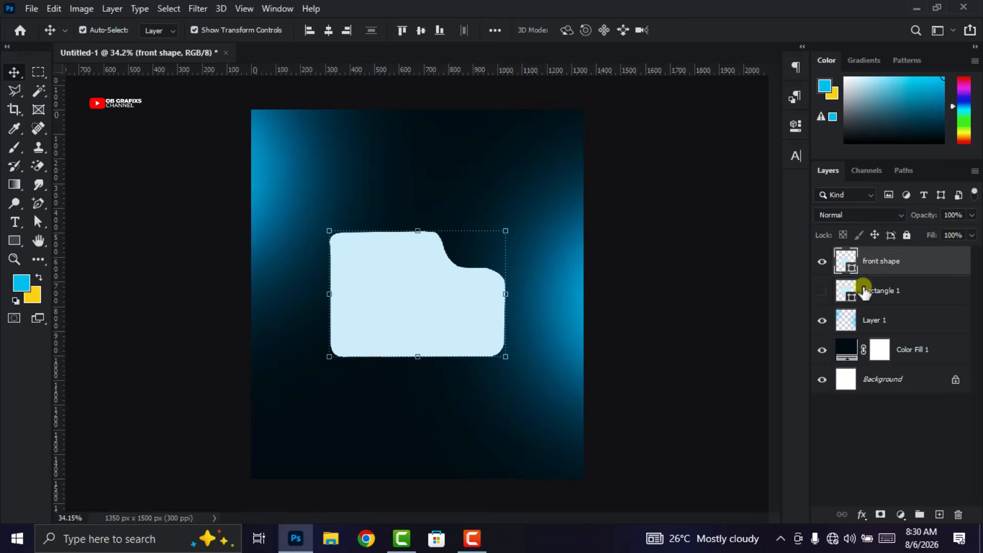
Show the rectangle layer again and rename it "back shape".
left_click(822, 291)
double_click(894, 294)
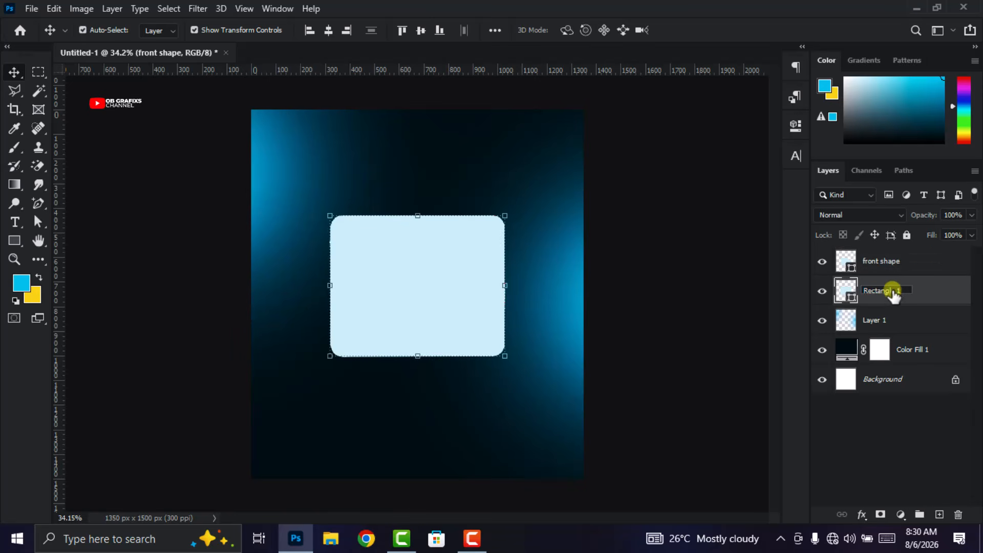
type("back shape")
left_click(714, 302)
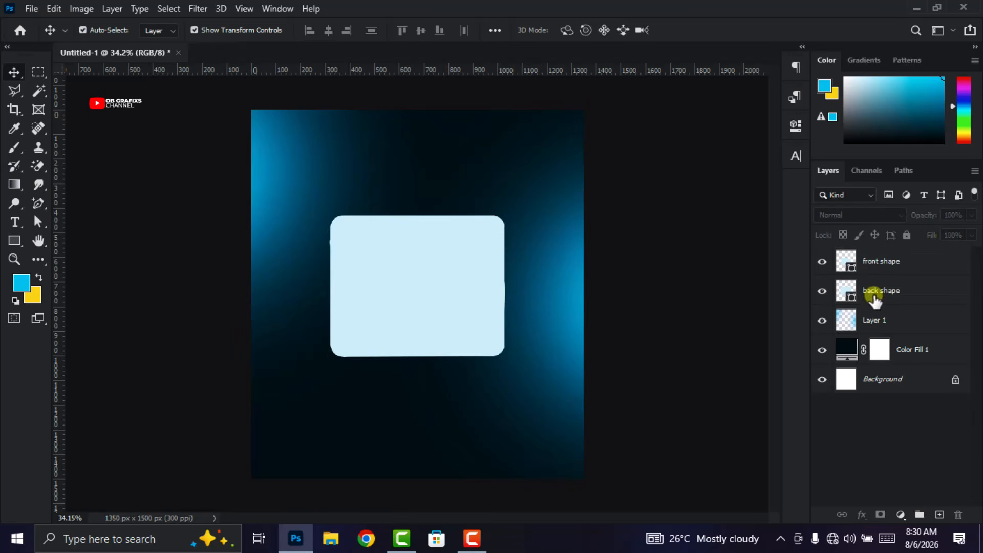
Hide the back shape layer and set the front shape's fill to 30%.
left_click(874, 301)
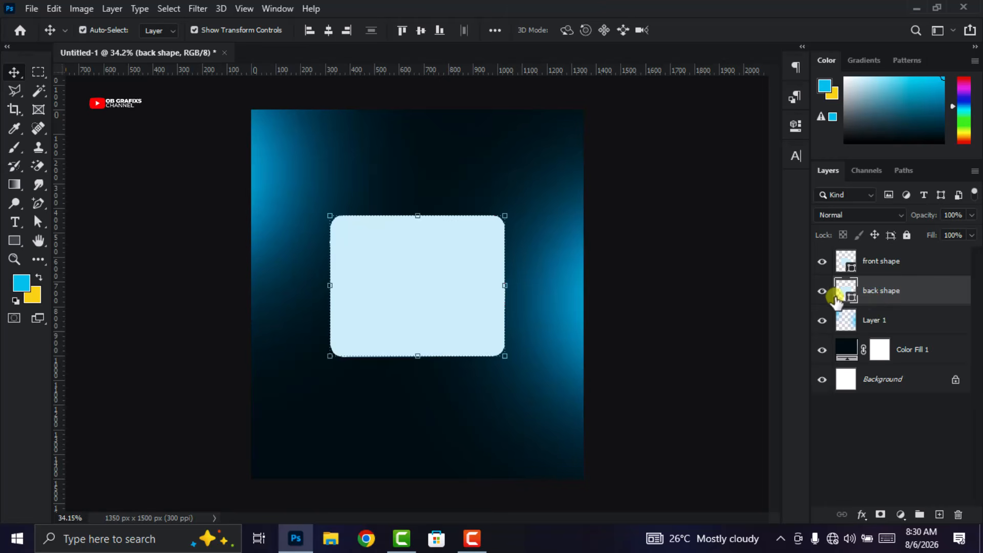
left_click(823, 292)
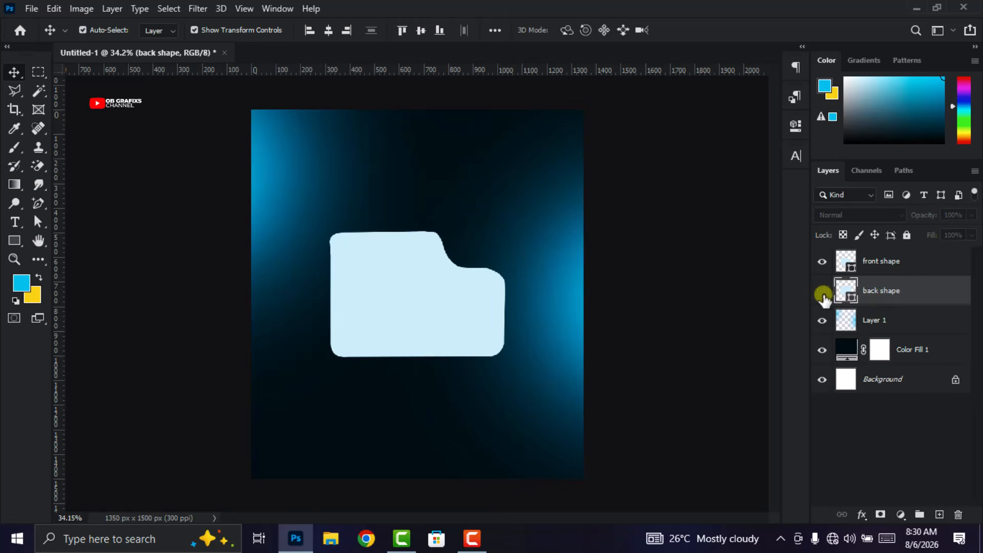
left_click(893, 266)
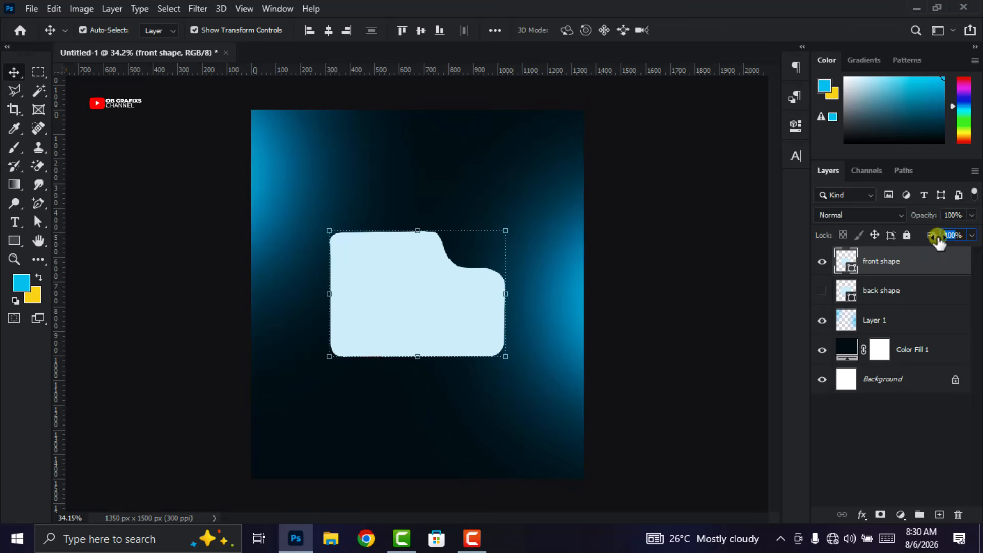
type("30")
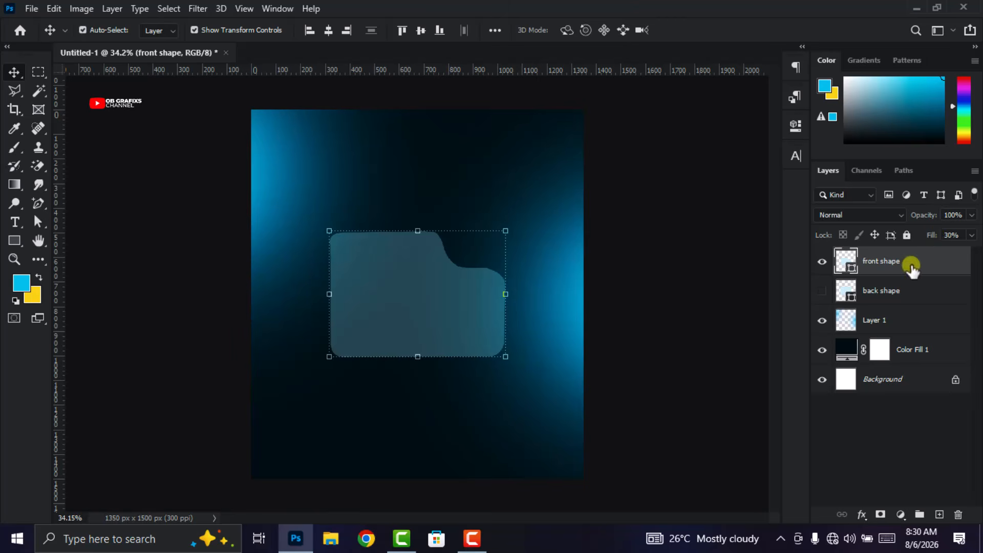
left_click(741, 285)
Add an Inner Glow effect to the front shape layer, keeping the shape in view beside the settings.
left_click(891, 268)
left_click(862, 514)
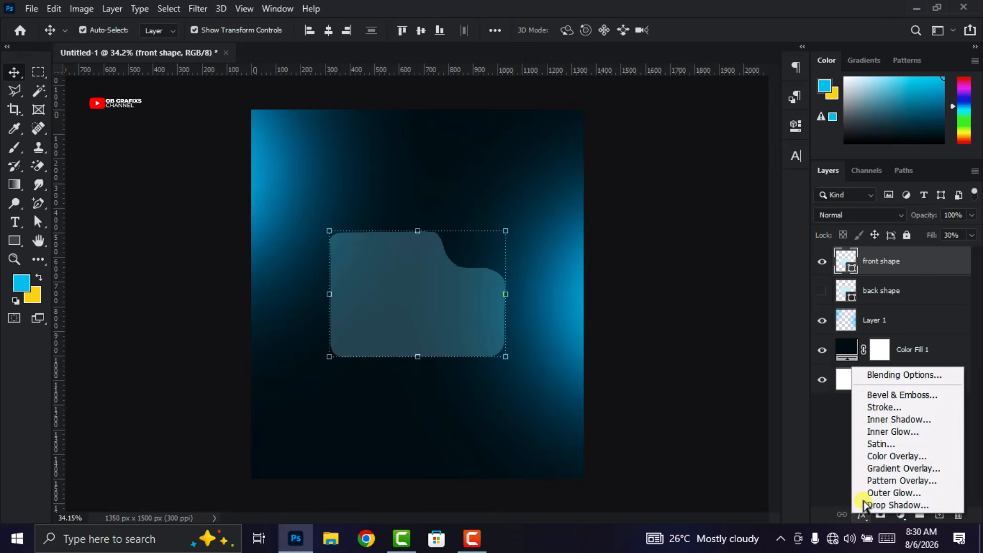
left_click(900, 376)
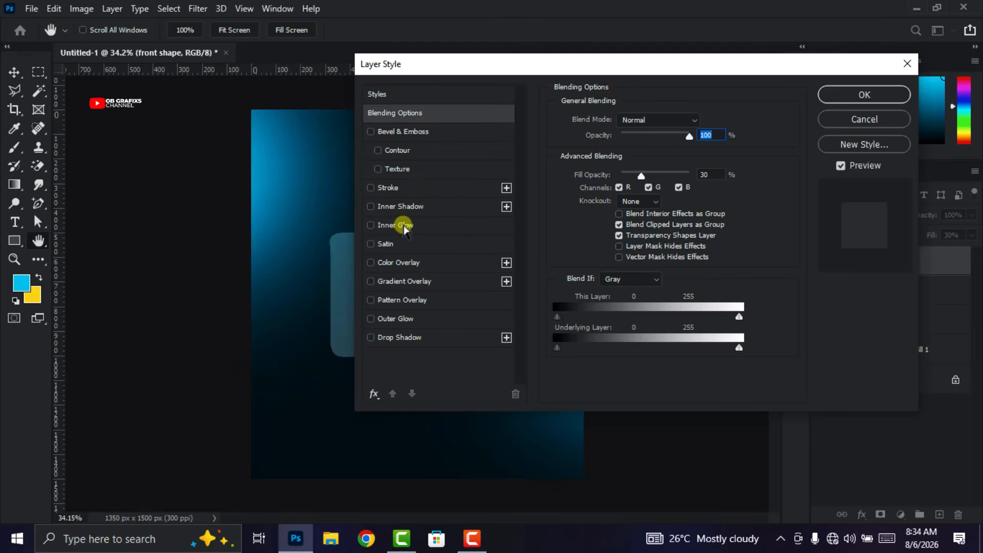
left_click(404, 227)
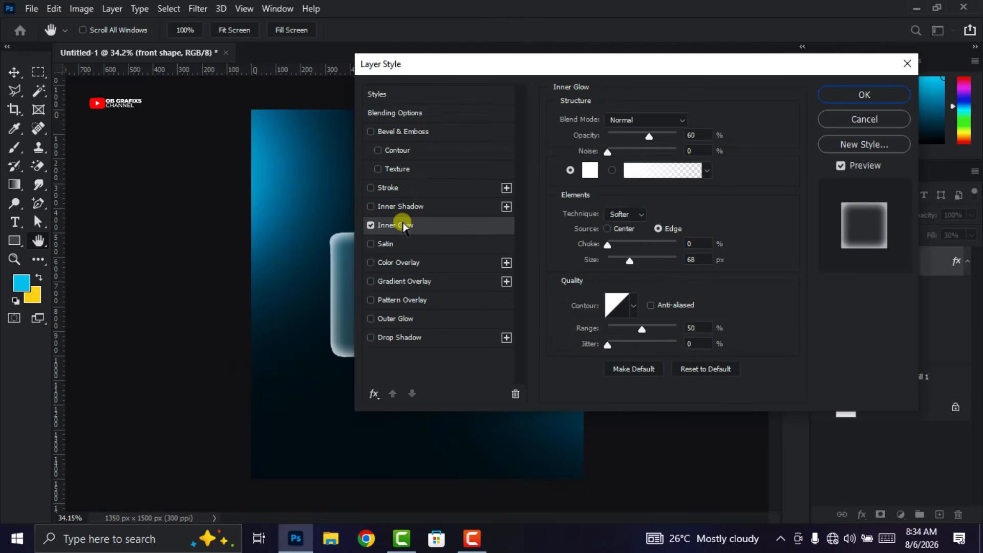
left_click_drag(453, 66, 424, 66)
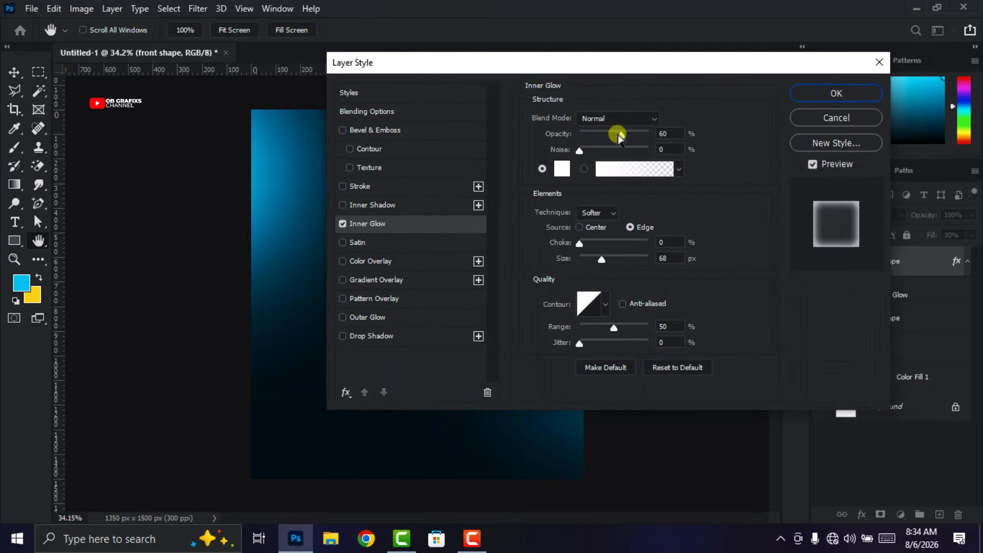
left_click_drag(505, 66, 591, 92)
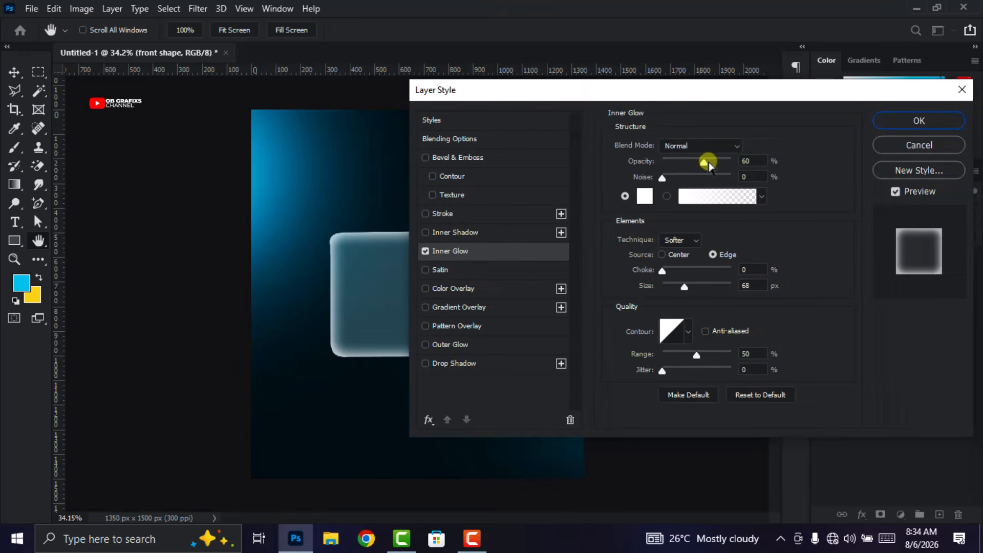
Set the front shape's Inner Glow opacity to 45% and keep its colour white (ffffff).
mouse_move(705, 164)
left_mouse_down()
mouse_move(722, 163)
mouse_move(689, 163)
left_mouse_up()
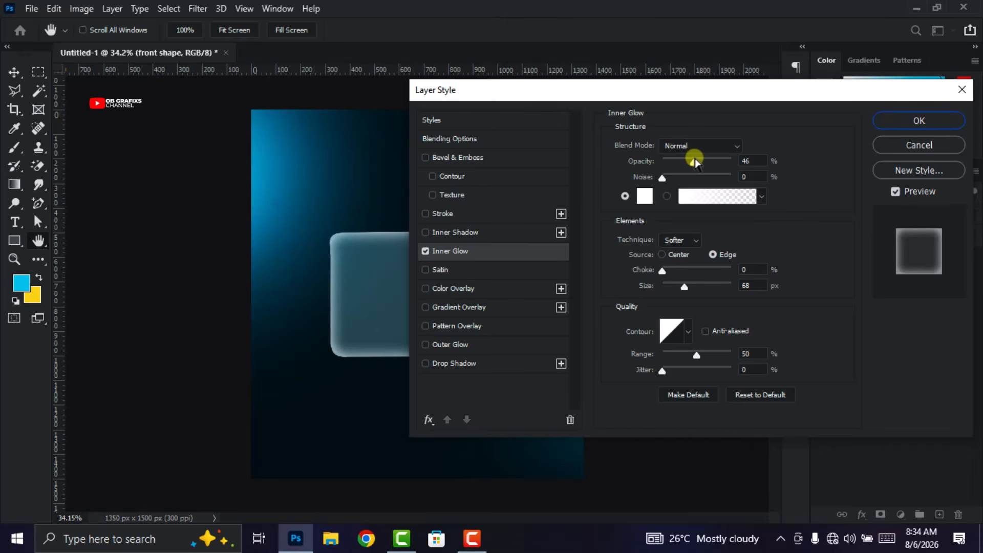
left_click(694, 162)
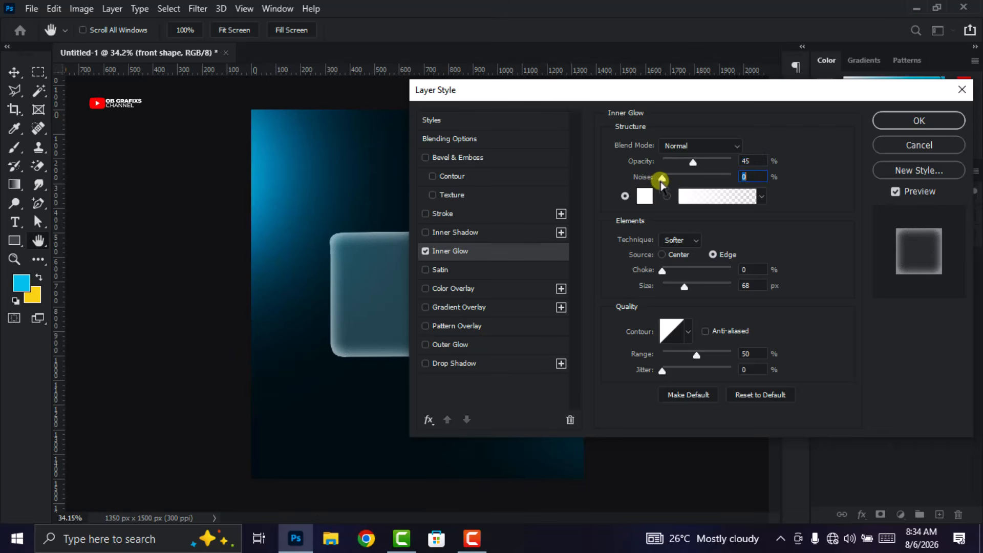
left_click(645, 198)
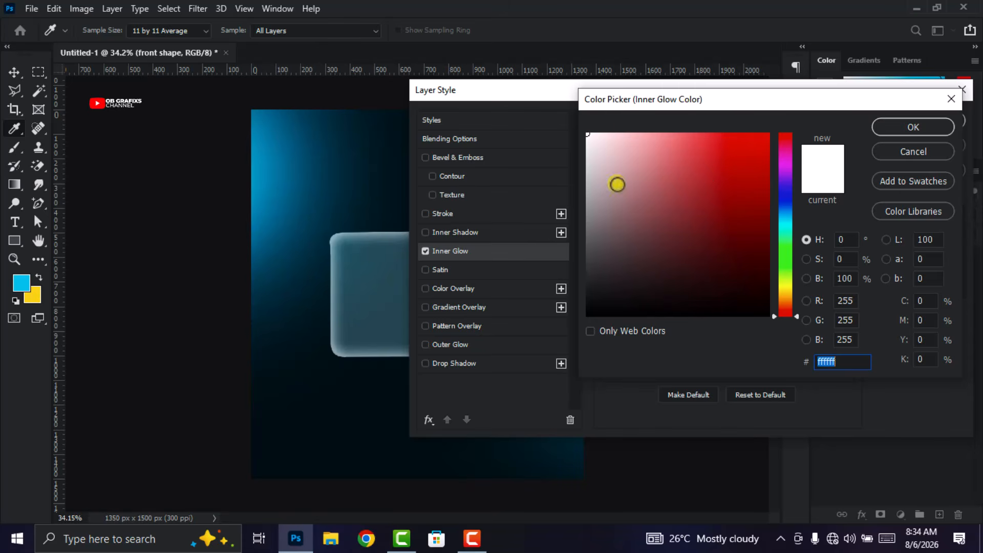
left_click(913, 129)
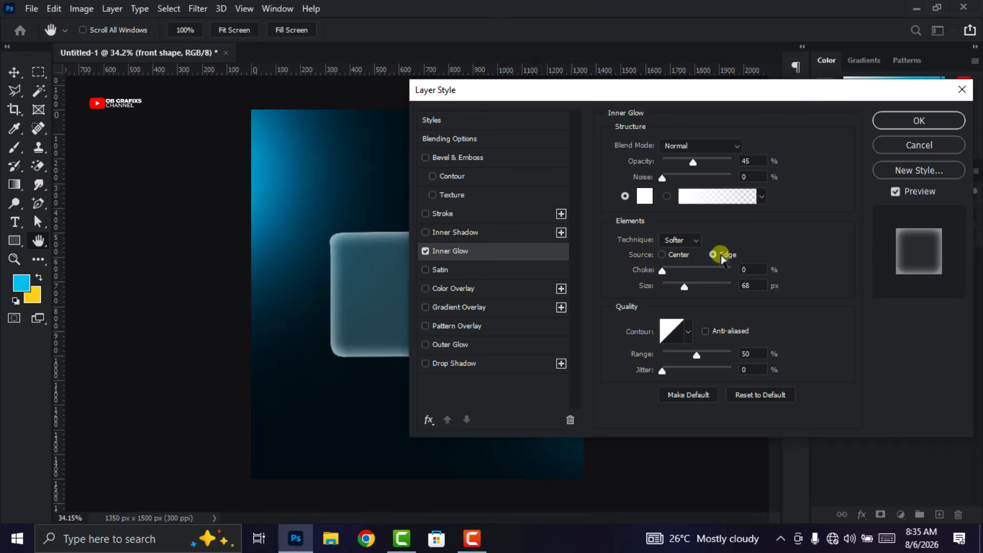
Try the Inner Glow's choke at 100% and at 13%.
left_click(662, 271)
left_click_drag(662, 272, 740, 277)
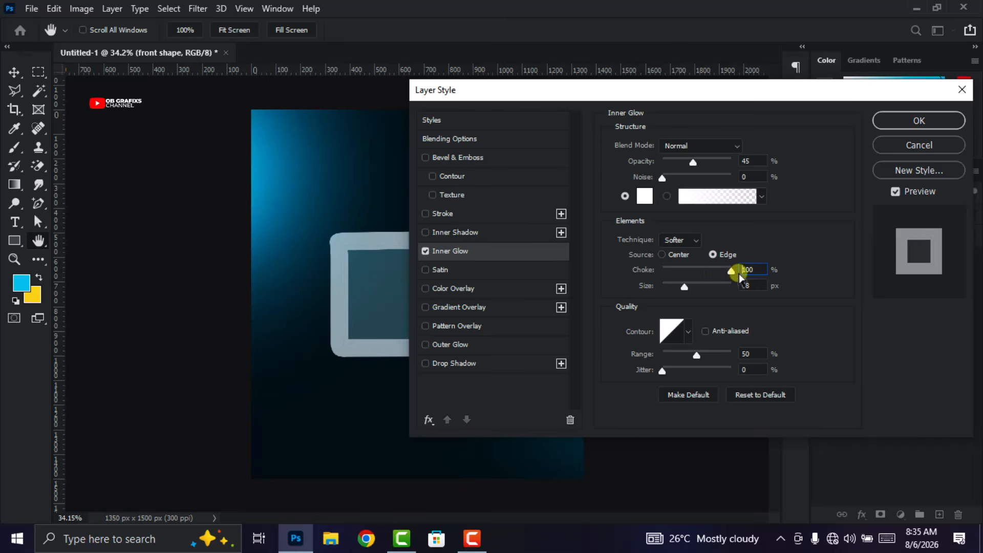
left_click_drag(739, 277, 672, 275)
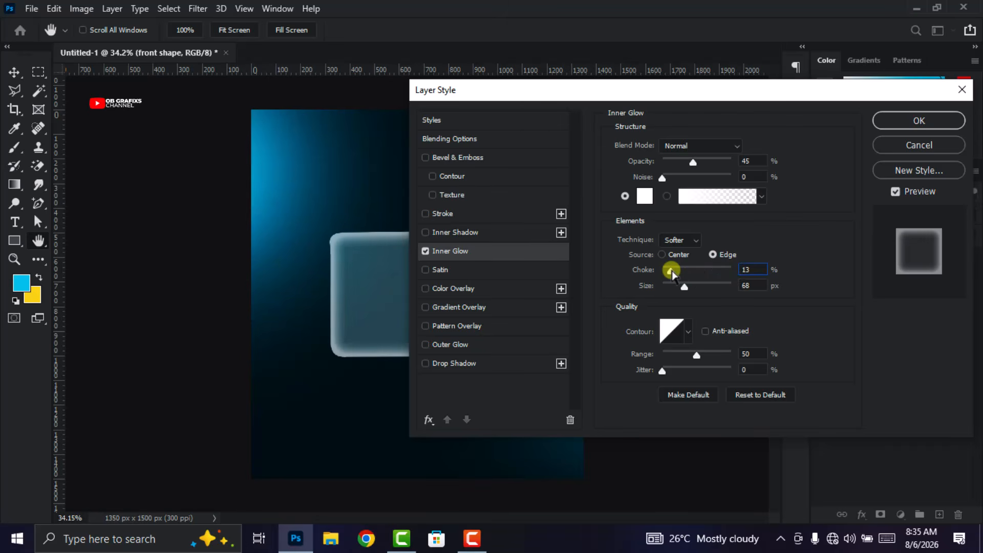
Set the front shape's Inner Glow to 0% choke and 90 px size, keep the linear contour, and apply the effect.
left_click_drag(673, 274, 686, 293)
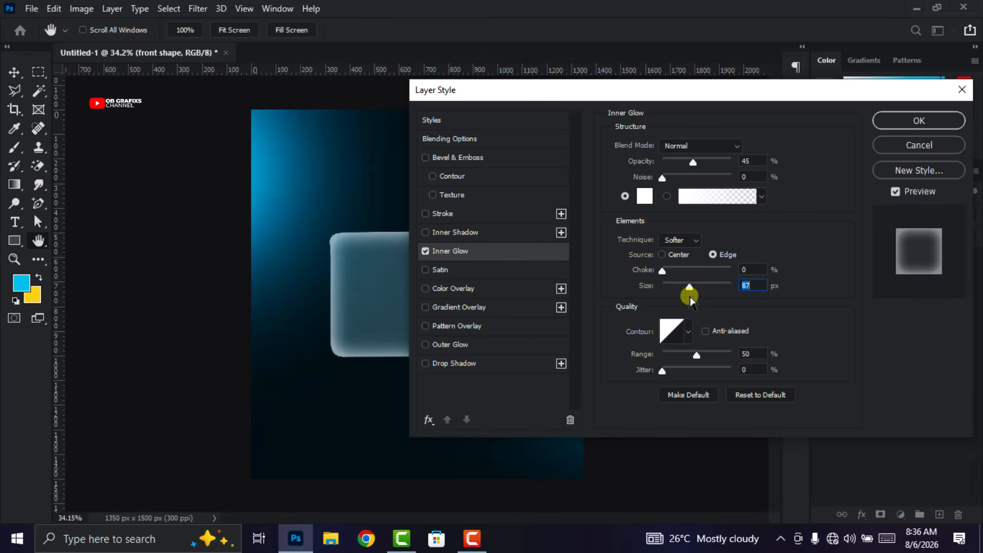
mouse_move(594, 98)
left_mouse_down()
mouse_move(742, 90)
mouse_move(734, 99)
mouse_move(576, 109)
mouse_move(610, 104)
left_mouse_up()
left_click_drag(707, 296, 704, 288)
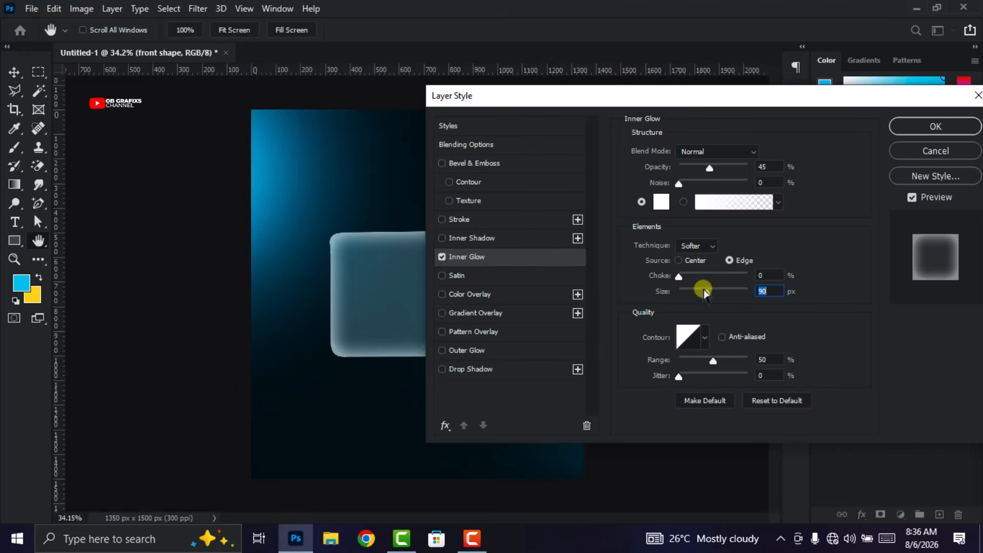
left_click(705, 336)
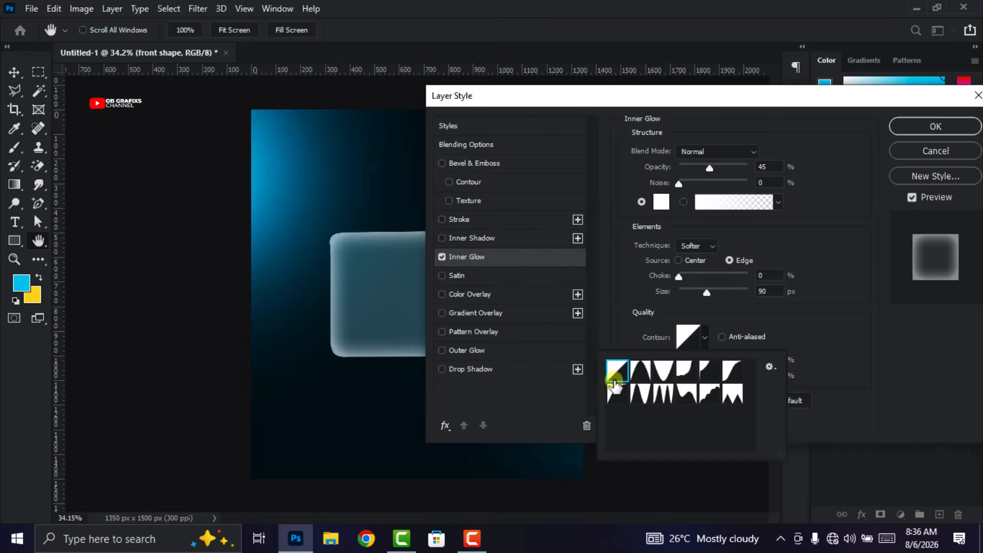
left_click(833, 241)
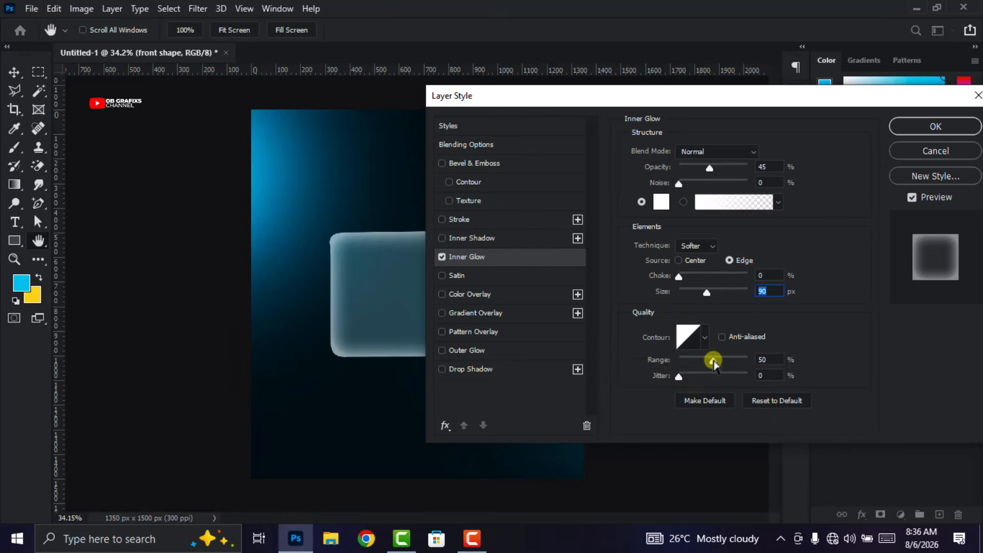
left_click_drag(771, 99, 739, 101)
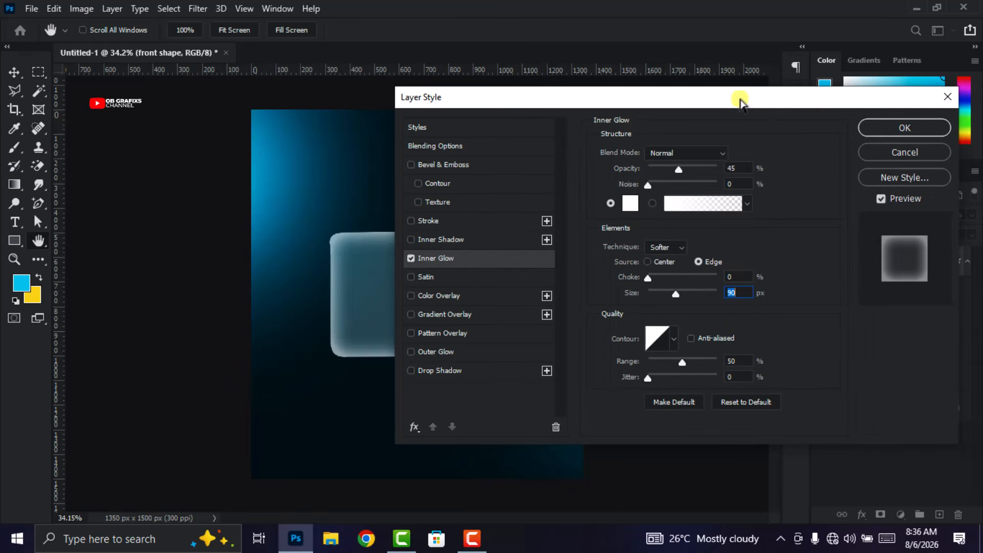
left_click(902, 127)
left_click(678, 276)
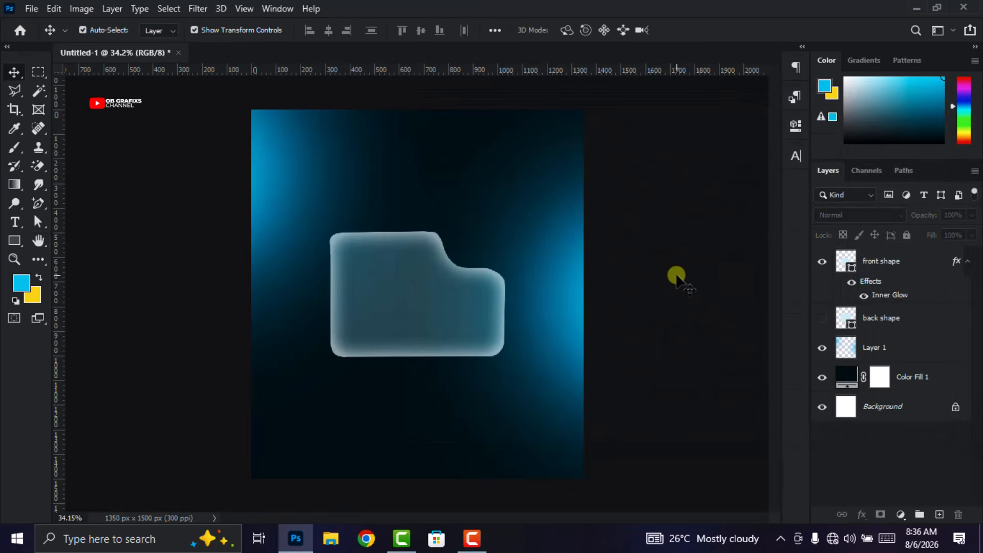
Show the back shape layer and set its fill to 30%.
left_click(822, 319)
left_click(873, 324)
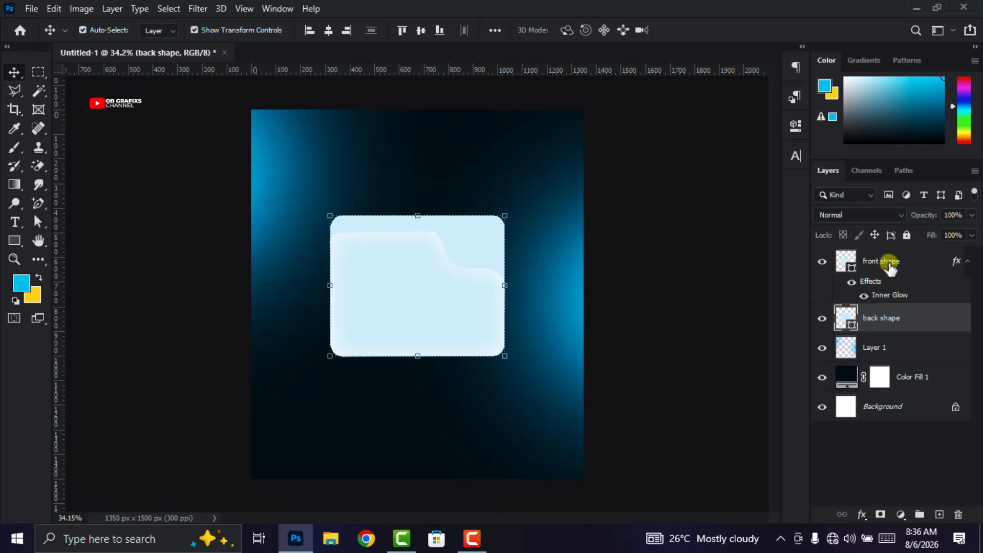
left_click(889, 264)
left_click(887, 319)
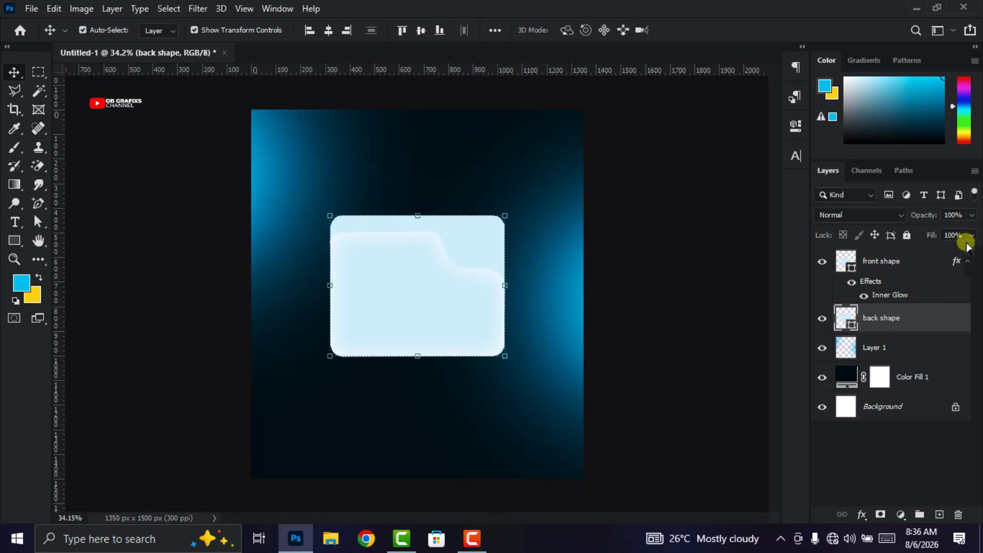
left_click(929, 237)
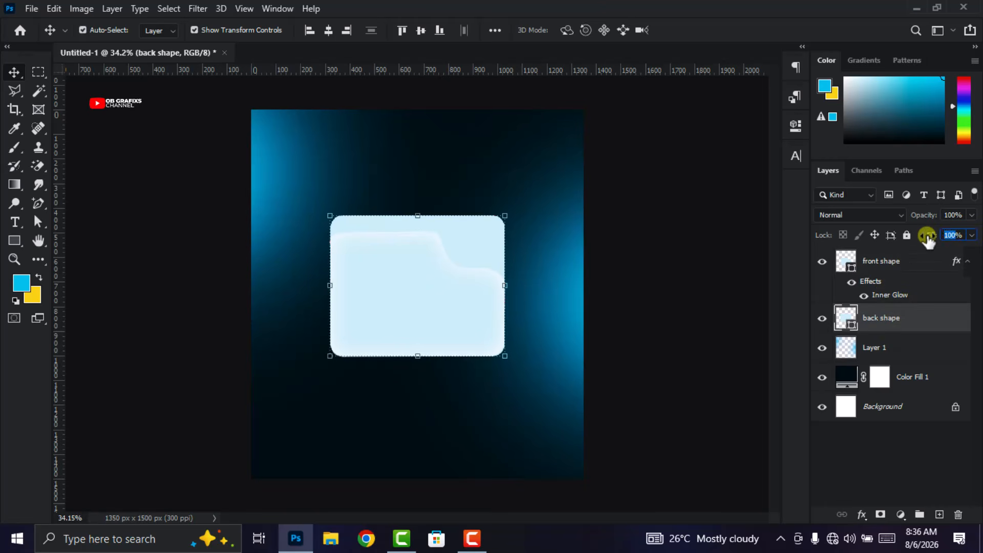
type("30")
key("Return")
scroll(741, 340, "down", 1)
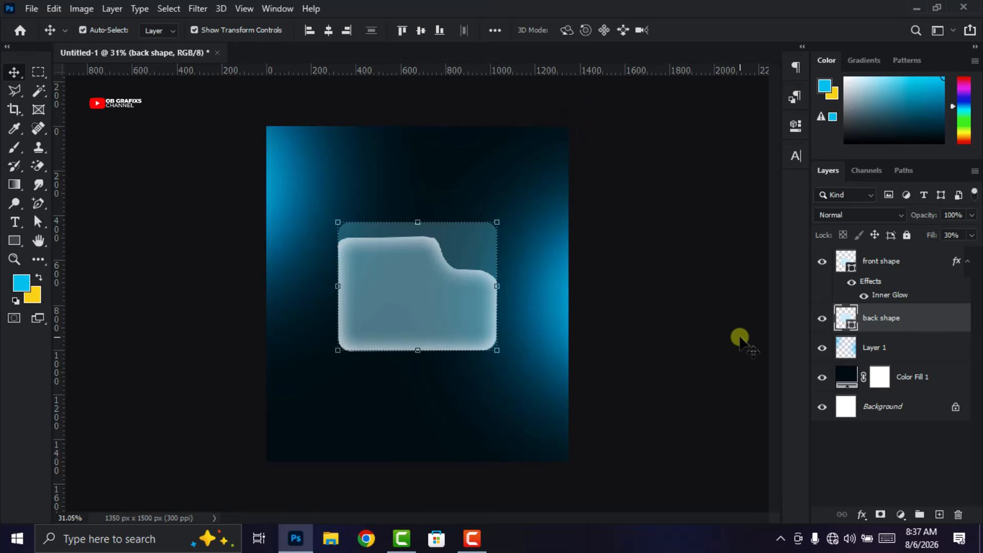
Raise the back shape's fill to 100% for comparison and set it to 30% again.
left_click_drag(929, 237, 978, 246)
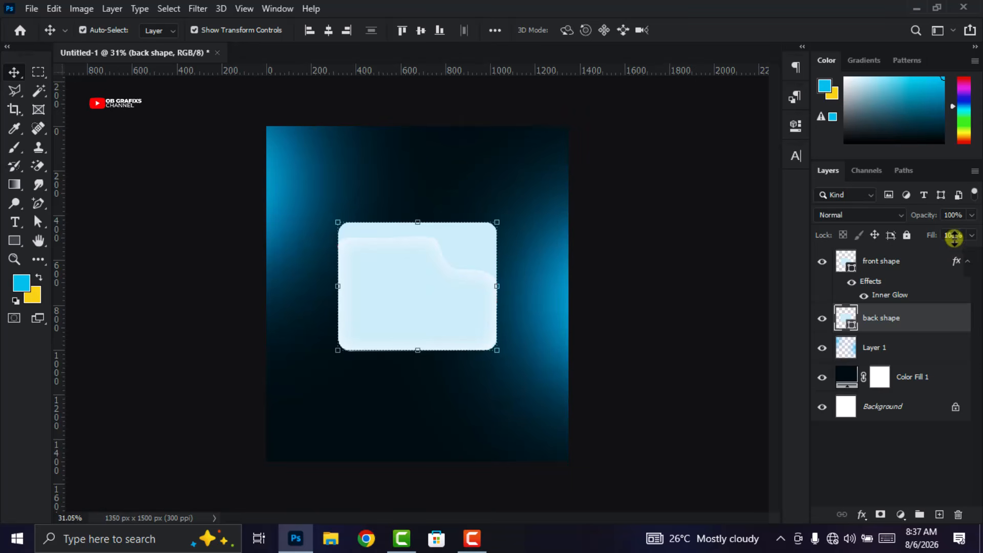
left_click(933, 237)
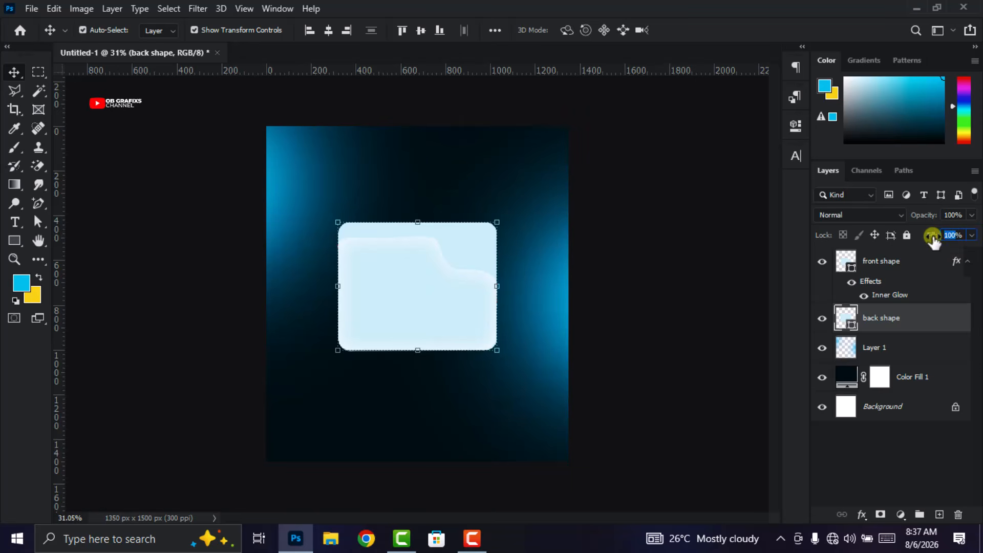
type("30")
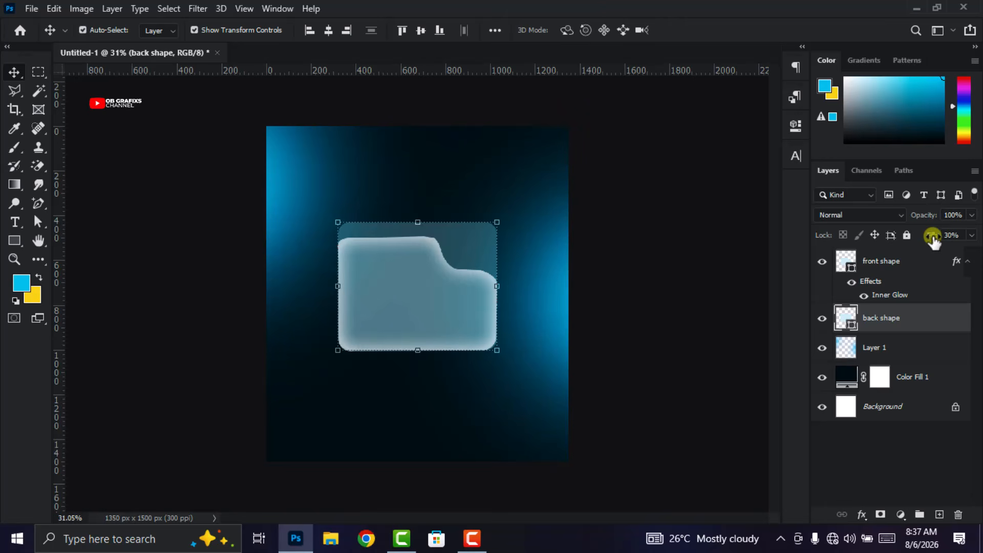
left_click(733, 325)
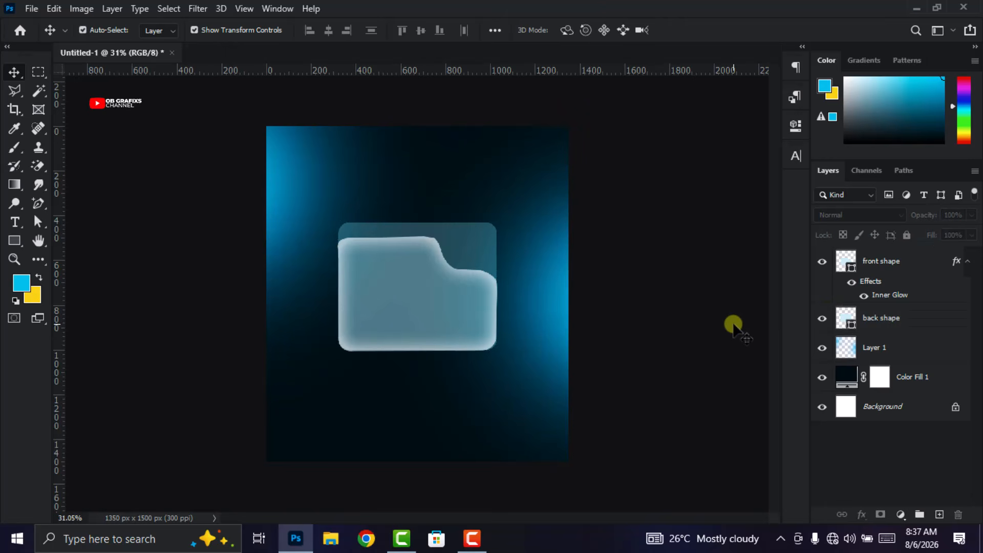
Add an Inner Glow effect with 6% choke to the back shape layer and apply it.
left_click(891, 319)
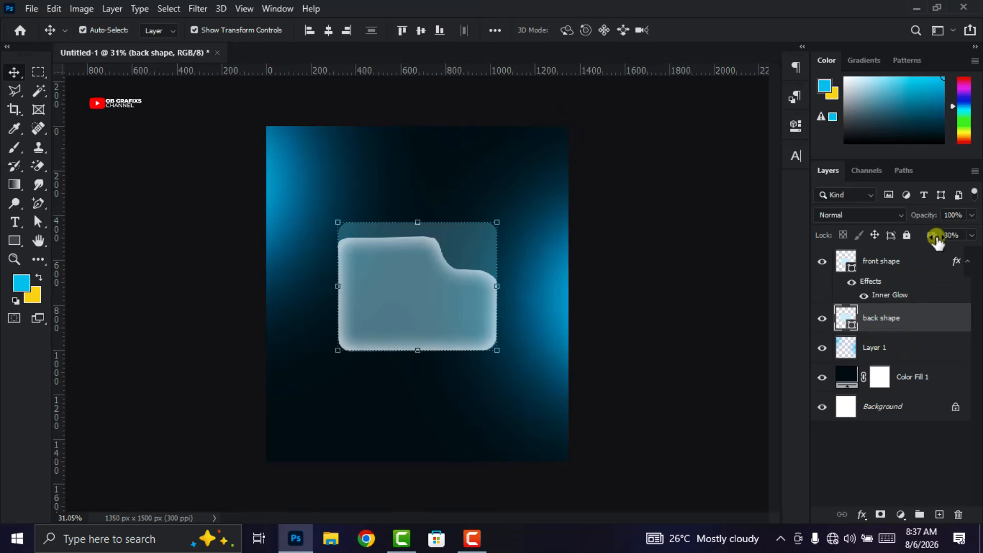
left_click(863, 515)
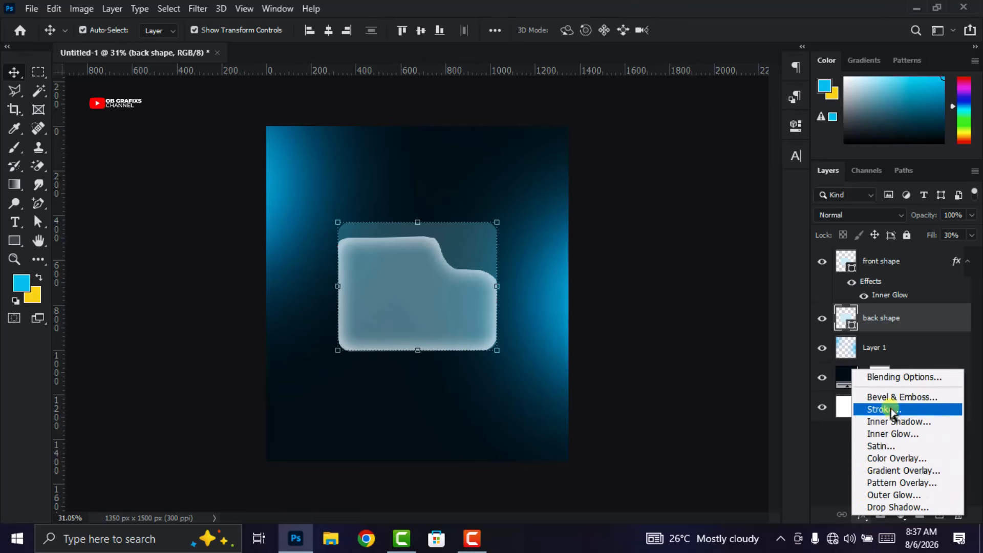
left_click(892, 434)
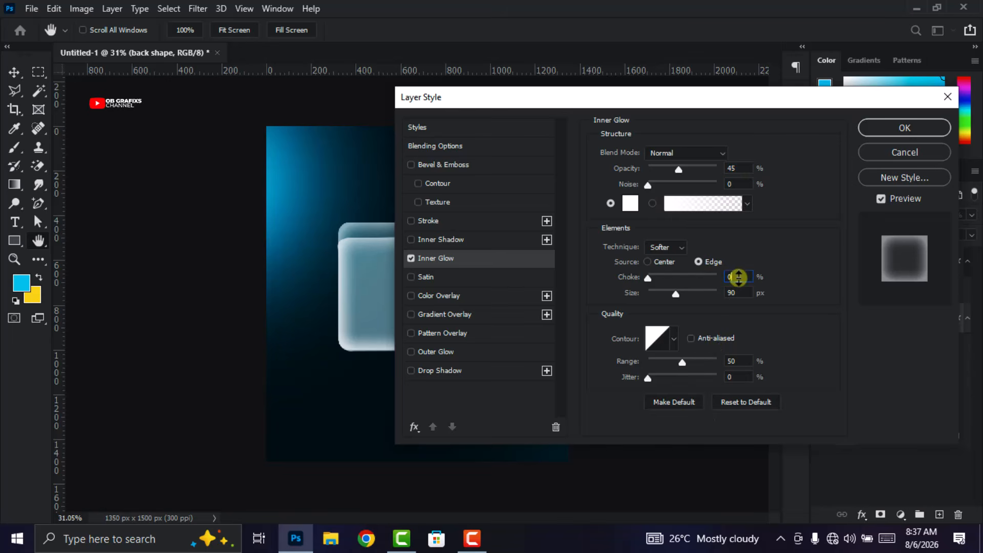
left_click(738, 277)
type("6")
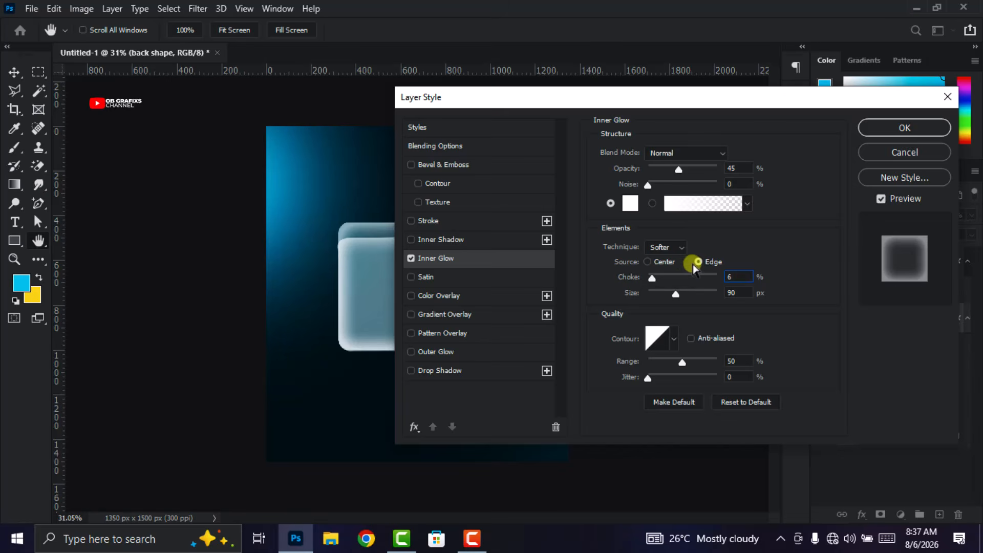
left_click(871, 128)
Compare the folder with the back shape and the front shape each hidden and shown.
scroll(475, 368, "down", 2)
scroll(475, 368, "down", 2)
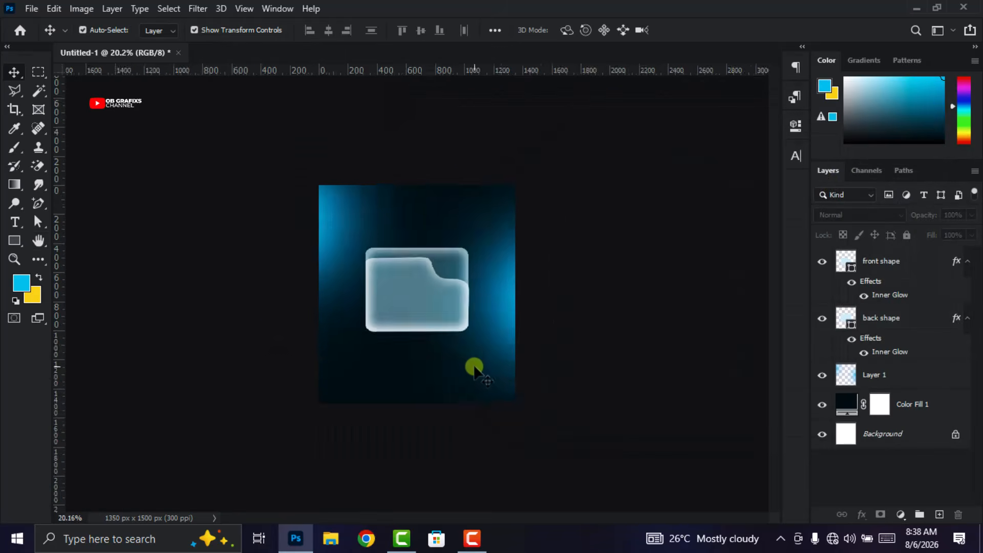
scroll(461, 367, "up", 3)
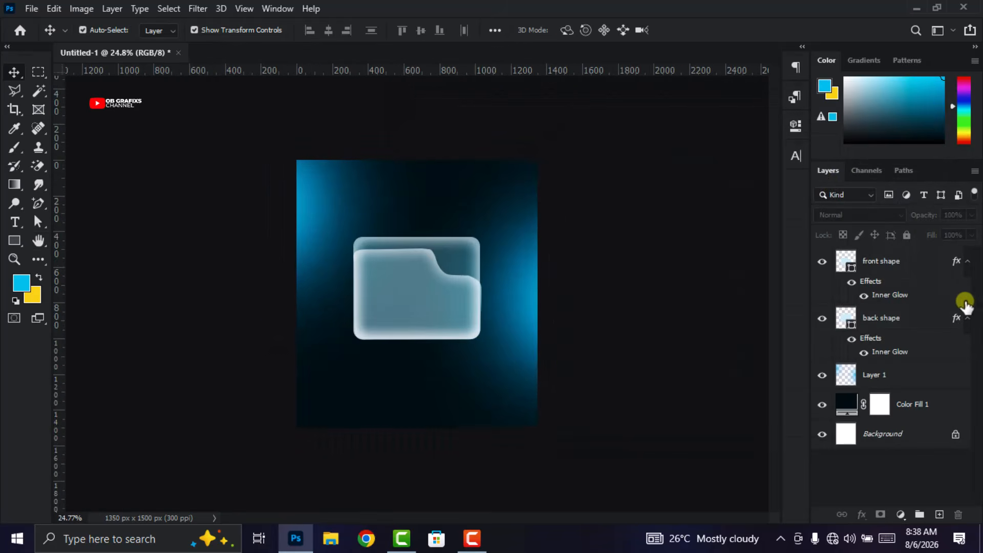
left_click(822, 318)
left_click(823, 318)
left_click(822, 318)
left_click(822, 262)
left_click(822, 262)
scroll(554, 309, "up", 1)
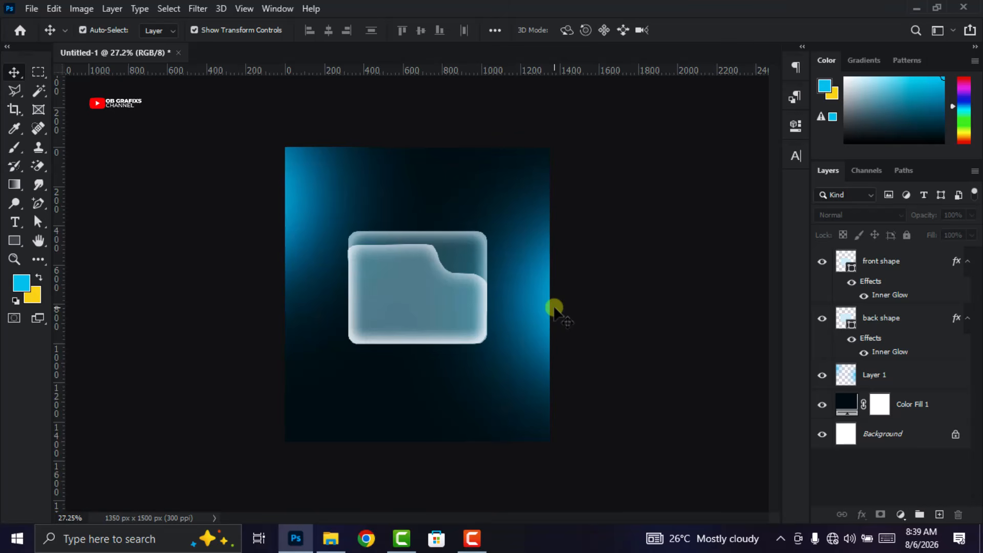
Place the "yellow golden social media poster" image from File Explorer's FLYERS folder into the Photoshop design.
left_click(331, 543)
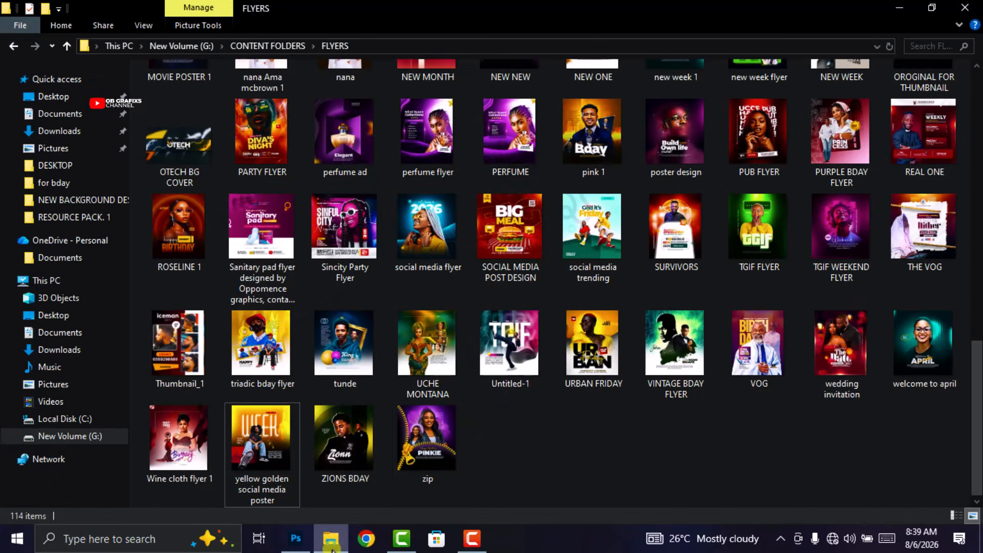
scroll(622, 413, "up", 15)
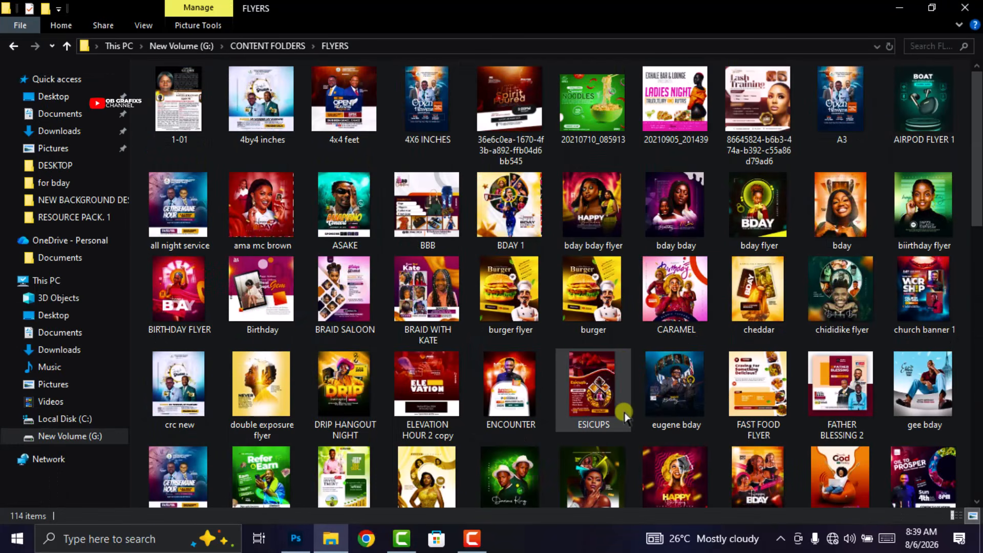
scroll(624, 414, "down", 15)
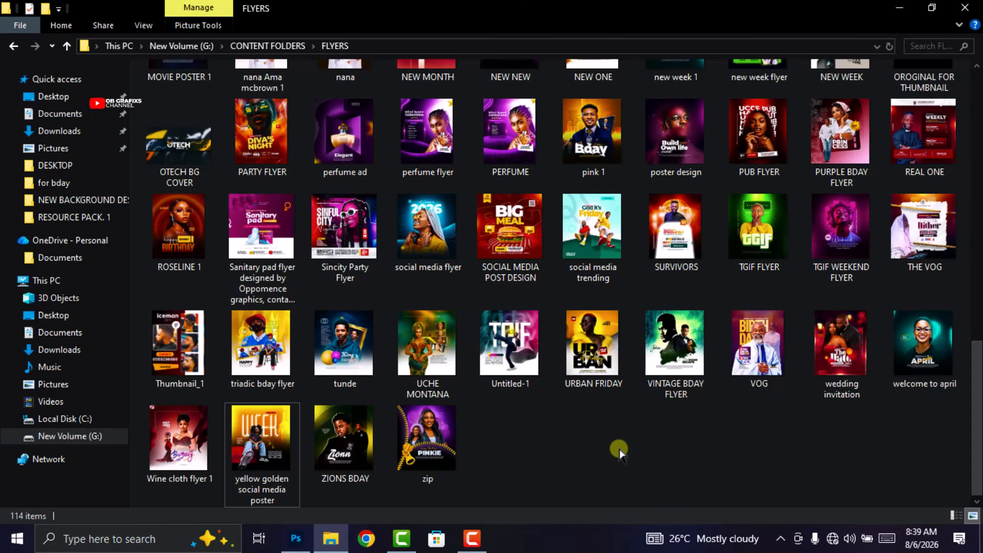
left_click_drag(264, 467, 575, 309)
Scale the placed poster to about 38%, position it over the middle of the folder, and commit the placement.
left_click_drag(551, 444, 379, 252)
left_click_drag(313, 197, 405, 269)
key("ctrl+0")
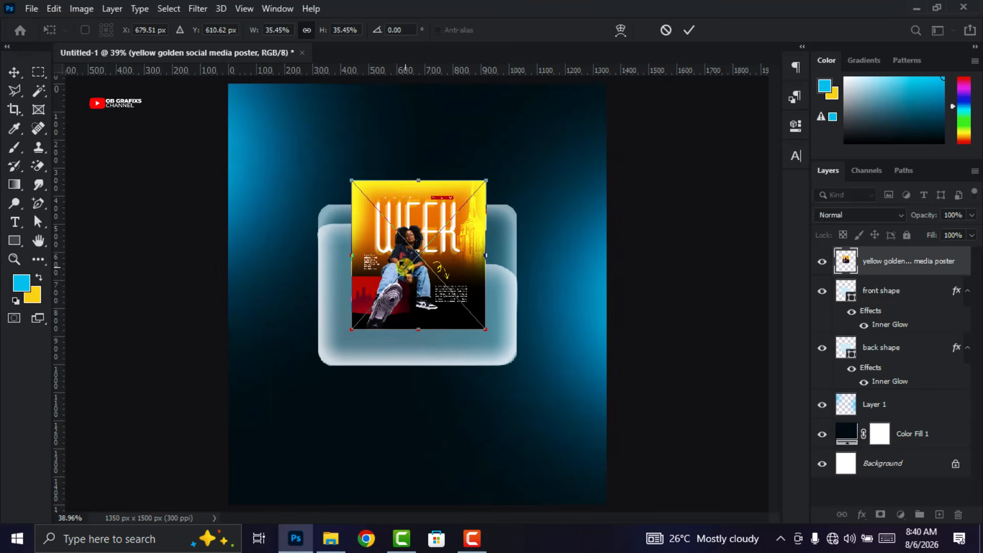
left_click_drag(422, 328, 421, 342)
left_click_drag(423, 296, 422, 298)
left_click_drag(421, 295, 421, 294)
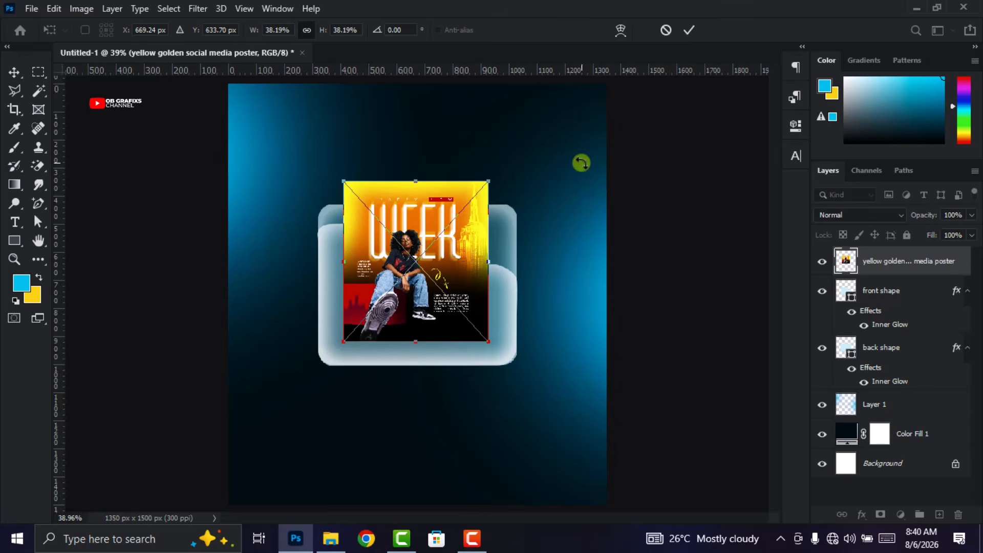
left_click(691, 30)
Collapse the effects lists of both shapes and move the poster layer between the front shape and back shape layers.
left_click(967, 290)
left_click(967, 320)
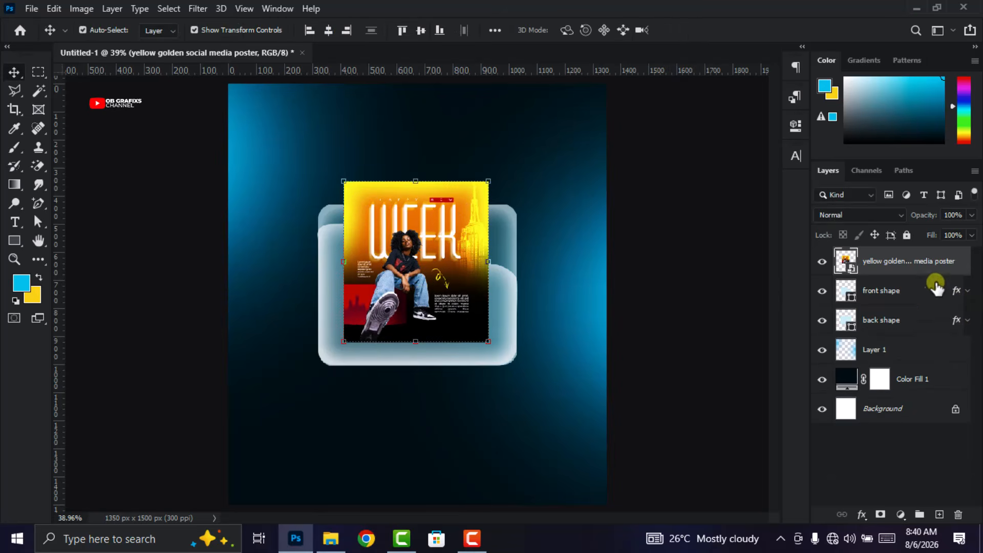
left_click_drag(917, 261, 912, 291)
left_click(676, 307)
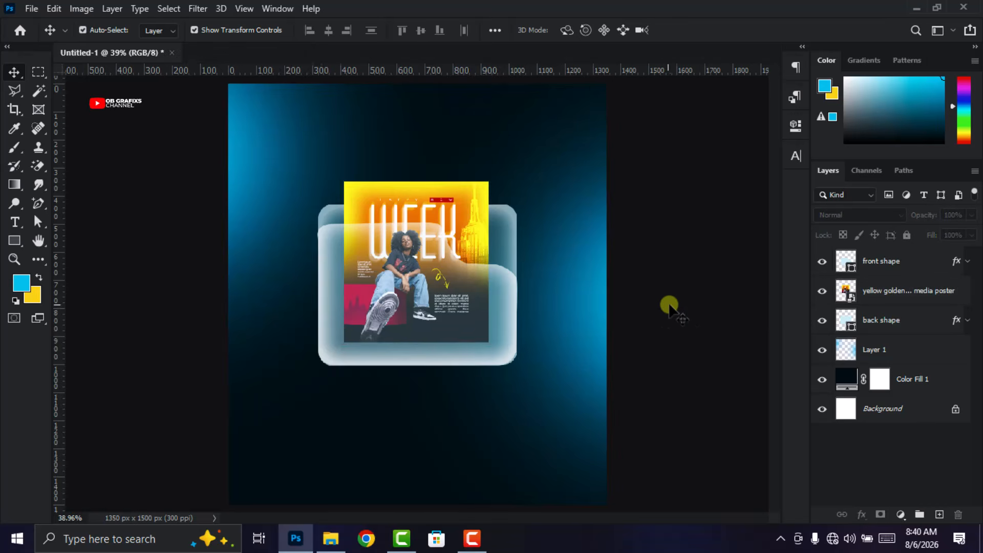
scroll(512, 312, "down", 3)
scroll(415, 245, "up", 2)
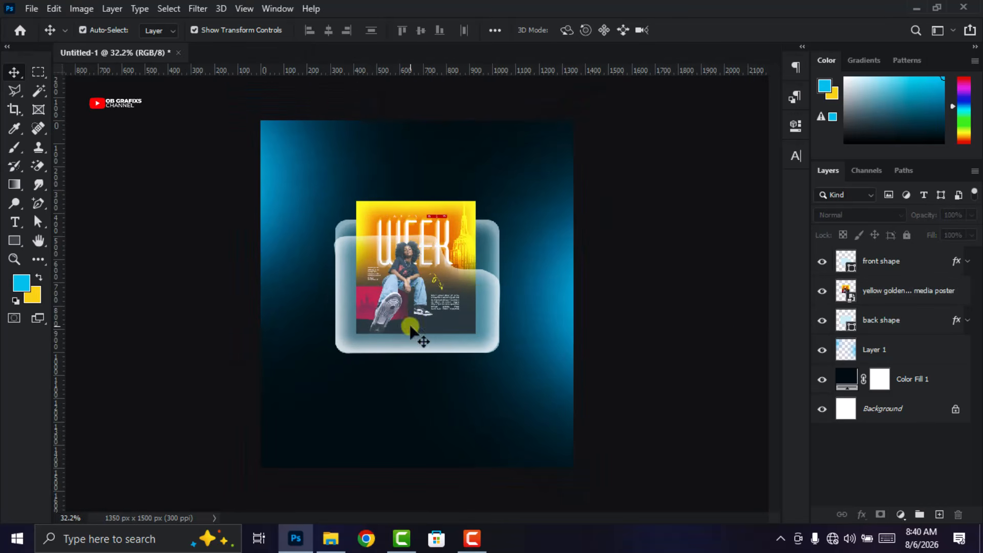
Place the "HER BDAY" image from File Explorer's FLYERS folder into the Photoshop design.
left_click(330, 538)
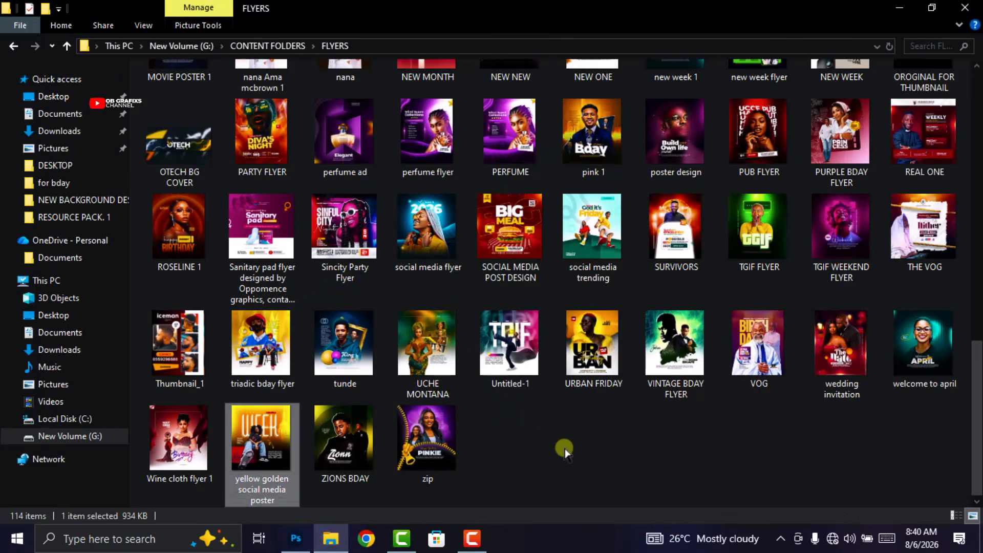
left_click(565, 449)
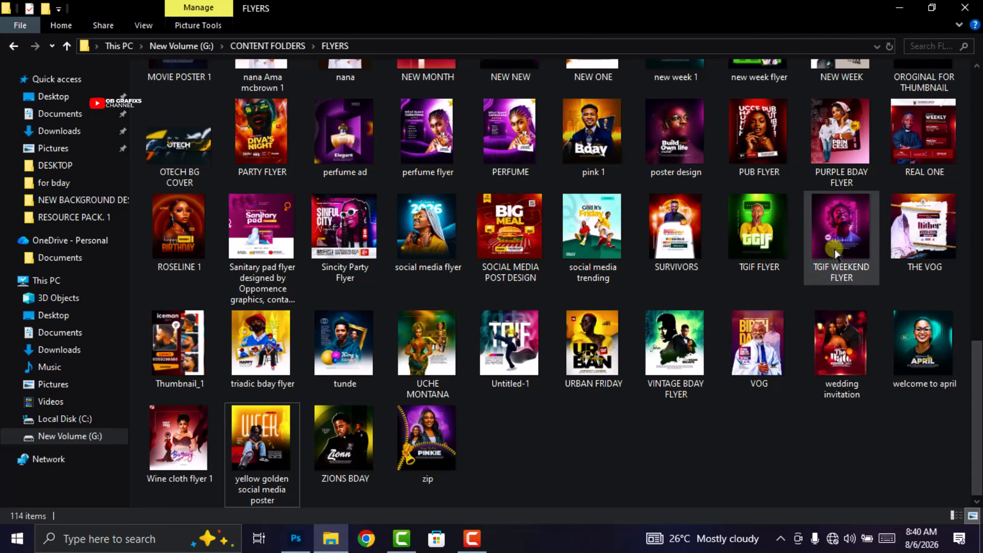
scroll(834, 254, "up", 10)
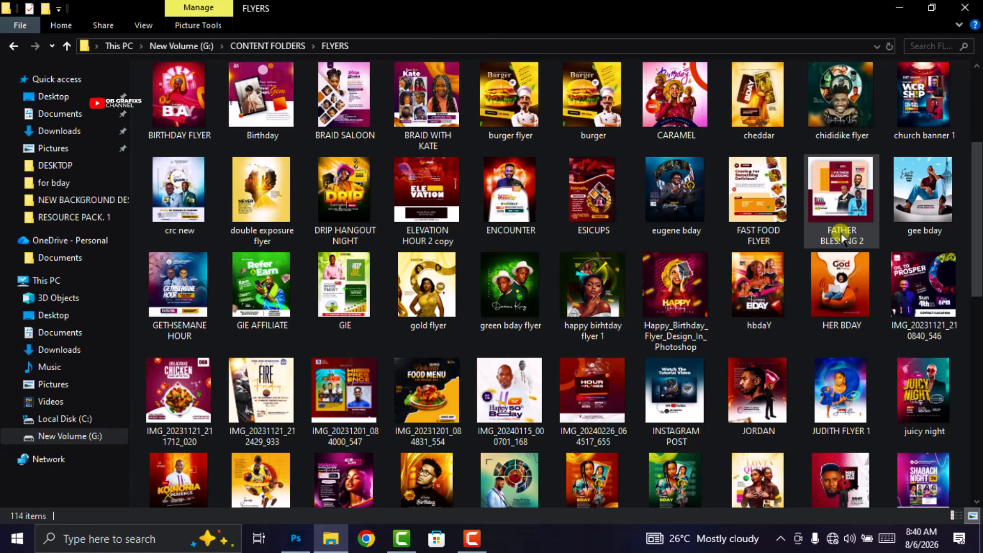
scroll(842, 237, "up", 3)
scroll(842, 237, "down", 4)
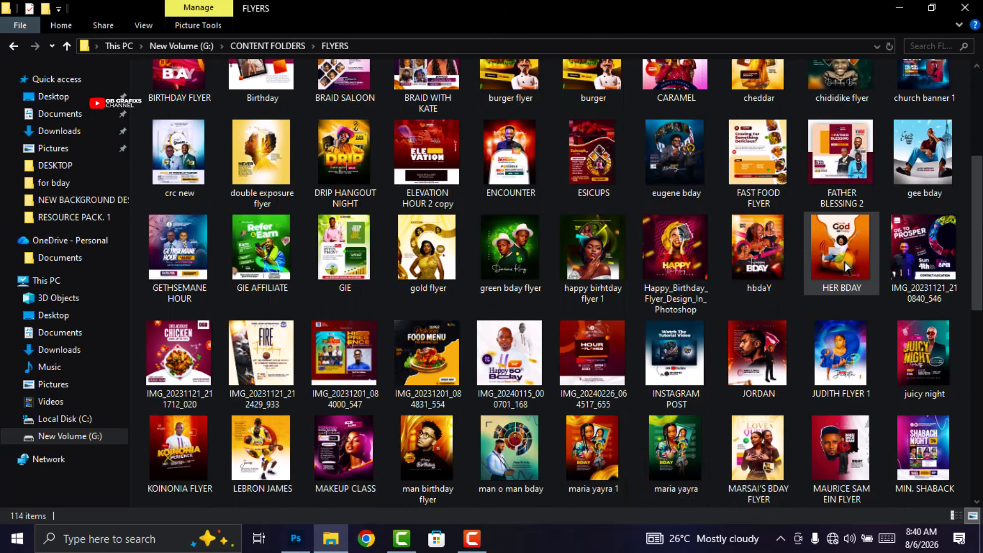
left_click_drag(845, 266, 429, 352)
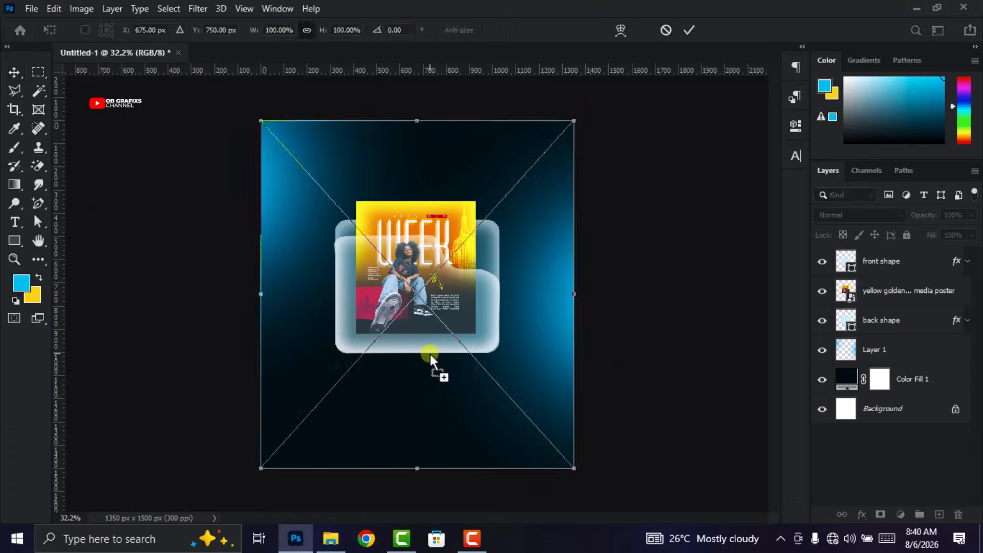
Scale the "HER BDAY" poster to 38%, align it over the yellow poster, and commit the placement.
left_click_drag(575, 468, 377, 254)
left_click_drag(323, 160, 413, 211)
scroll(412, 245, "up", 5)
left_click_drag(508, 372, 510, 370)
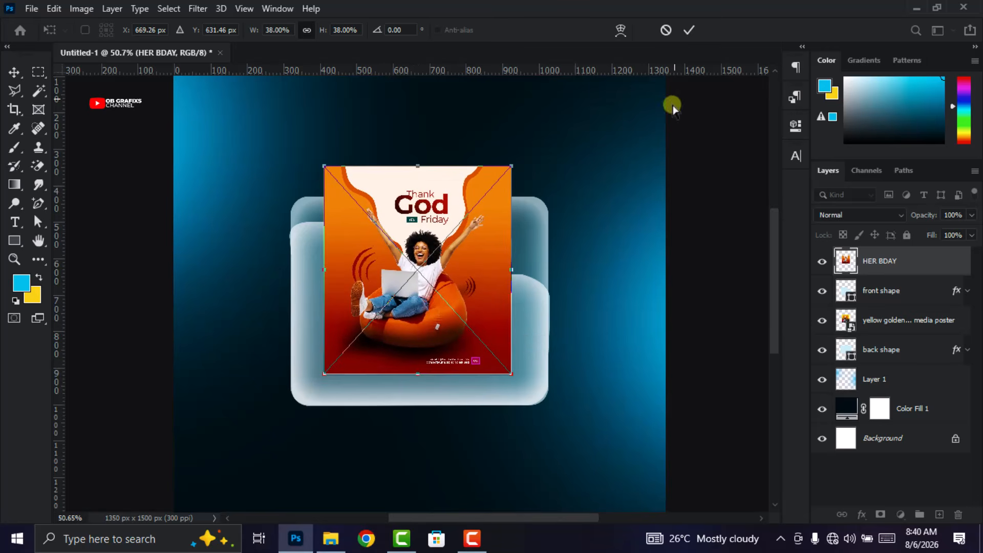
left_click(687, 31)
scroll(496, 269, "down", 3)
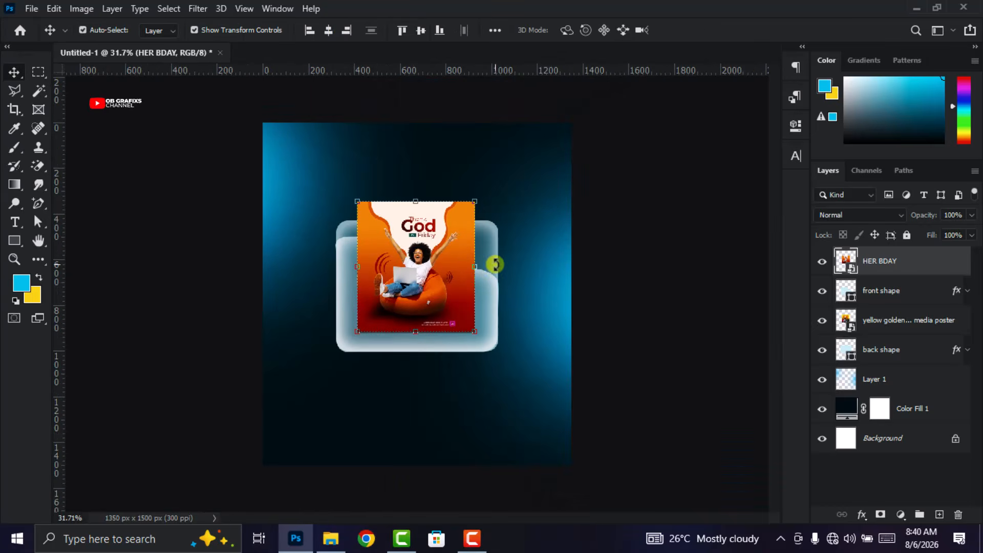
Place the "biirthday flyer" image from File Explorer's FLYERS folder into the Photoshop design.
left_click(331, 538)
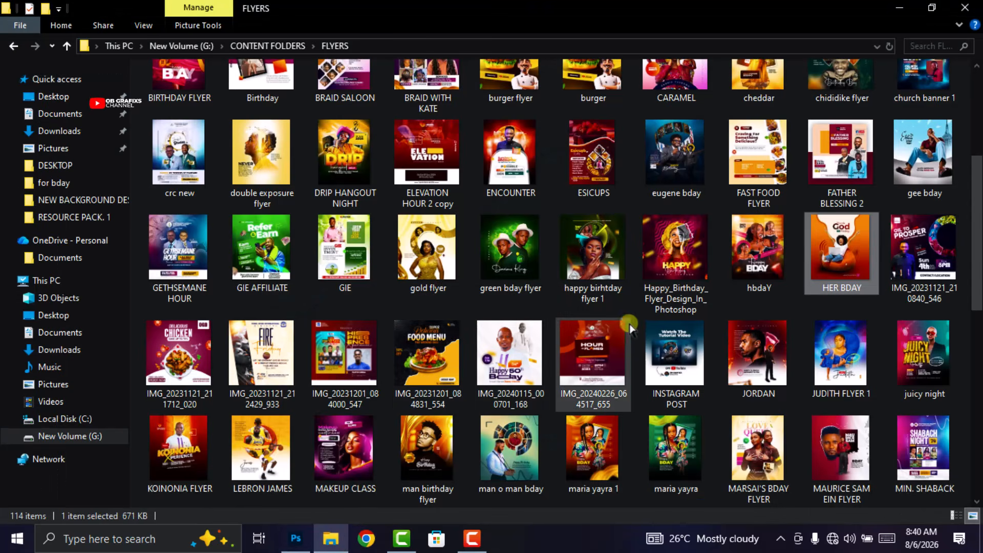
scroll(638, 342, "down", 3)
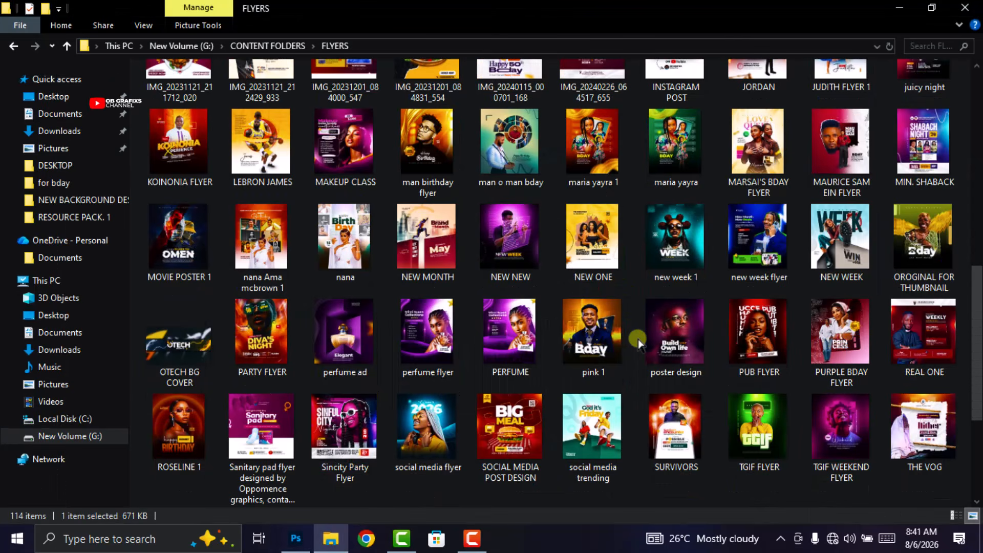
scroll(638, 342, "up", 5)
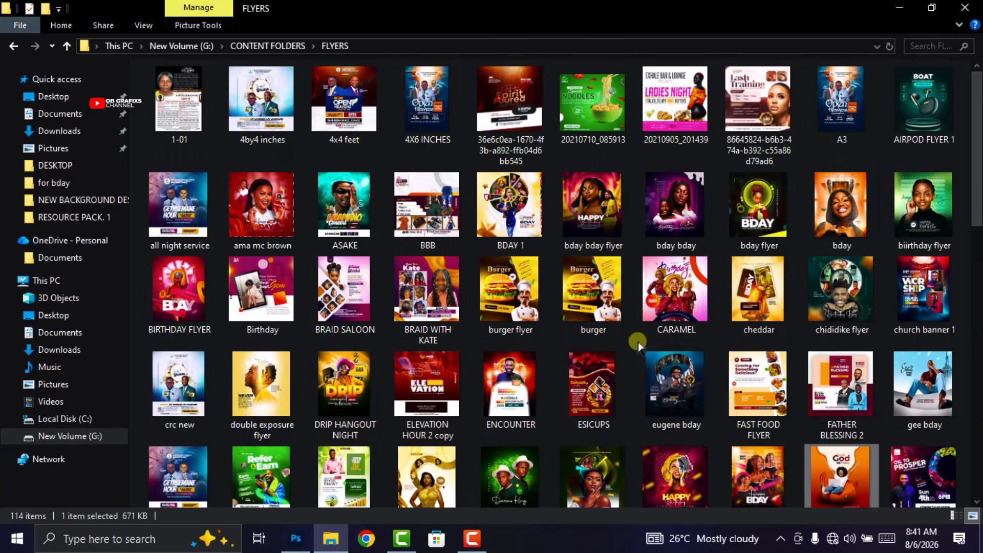
left_click_drag(924, 205, 412, 394)
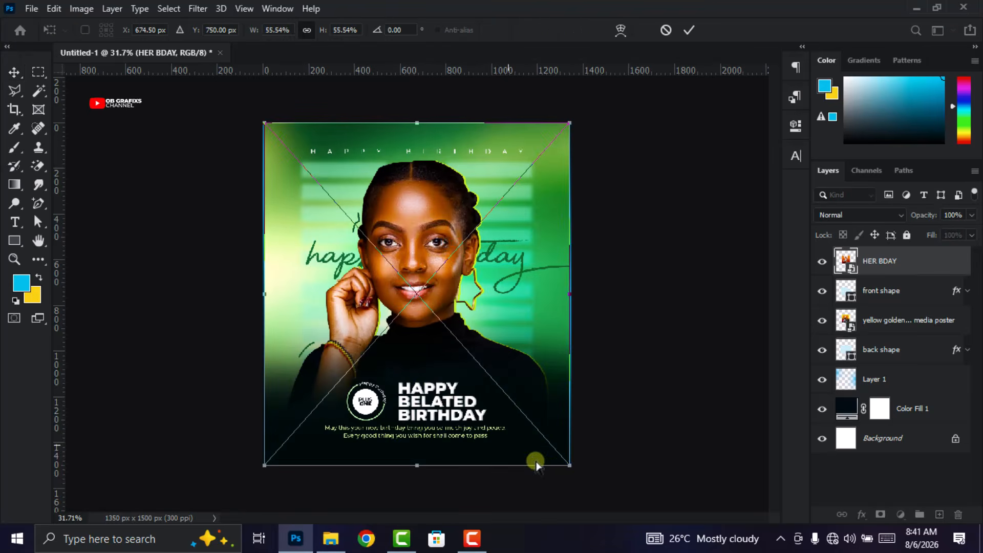
Scale the "biirthday flyer" poster to about 21.45%, align it over the other posters, and commit the placement.
left_click_drag(572, 467, 365, 239)
left_click_drag(334, 206, 403, 253)
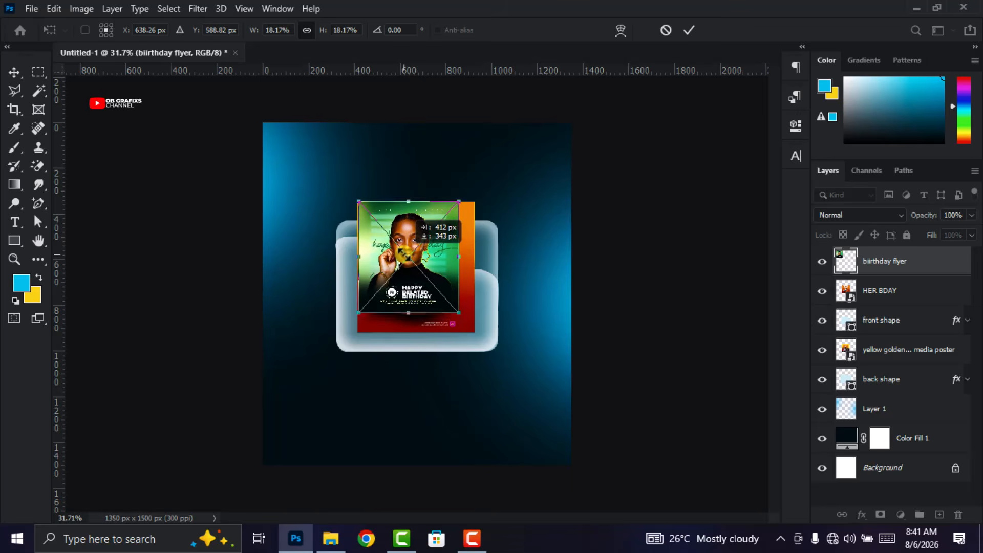
scroll(441, 343, "up", 3)
scroll(457, 308, "up", 1)
left_click_drag(473, 299, 501, 332)
left_click_drag(447, 296, 444, 295)
left_click_drag(500, 332, 501, 334)
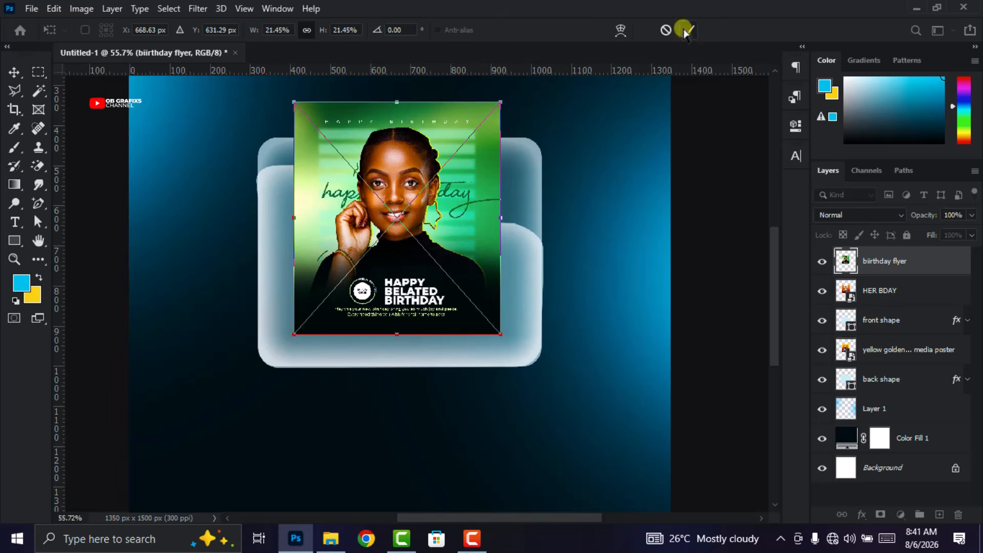
scroll(419, 373, "down", 3)
key("Return")
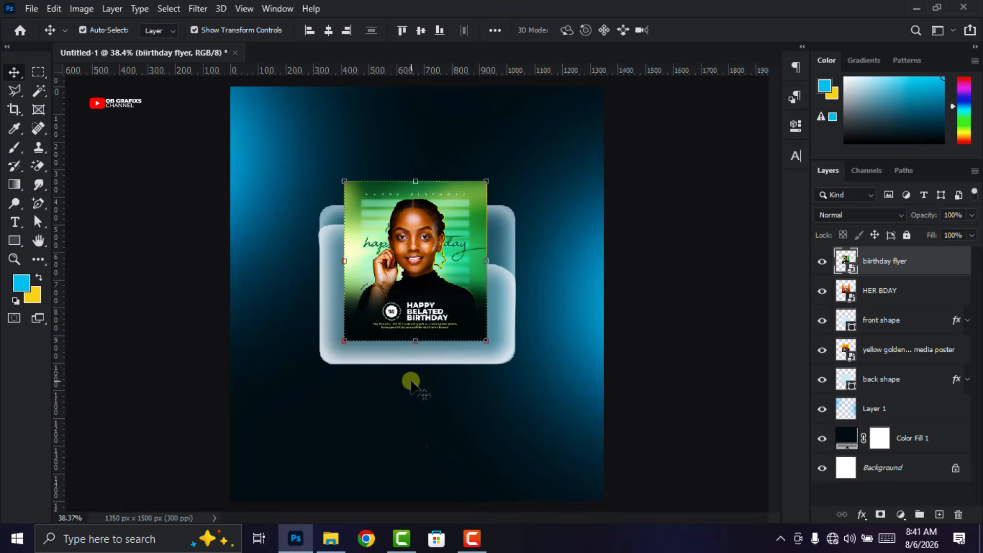
Place the "TGIF WEEKEND FLYER" image from File Explorer's FLYERS folder into the Photoshop design.
left_click(330, 537)
left_click_drag(841, 231, 418, 348)
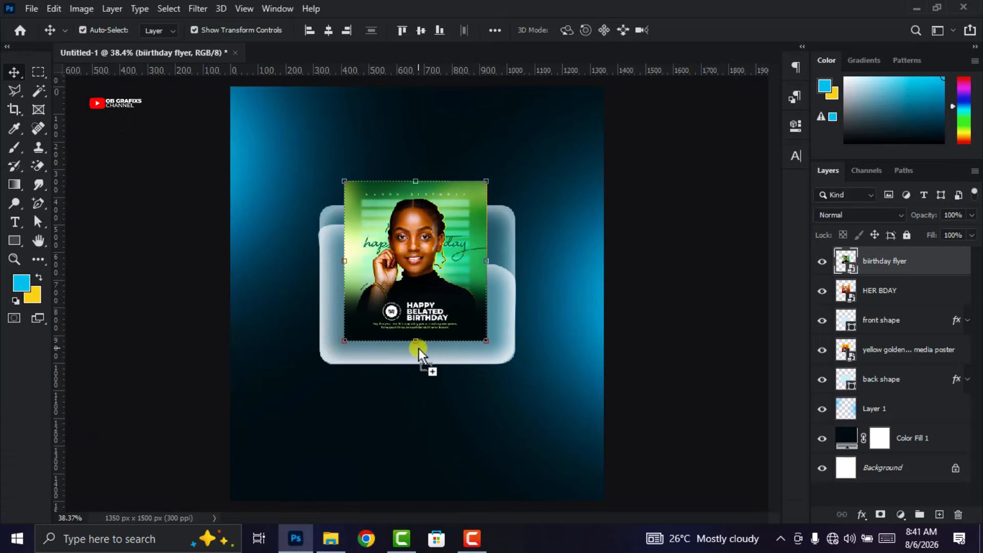
left_click_drag(470, 414, 471, 417)
Scale the "TGIF WEEKEND FLYER" poster to about 21.19%, align it over the other posters, and commit the placement.
left_click_drag(544, 438, 360, 255)
left_click_drag(332, 200, 409, 263)
scroll(416, 271, "up", 3)
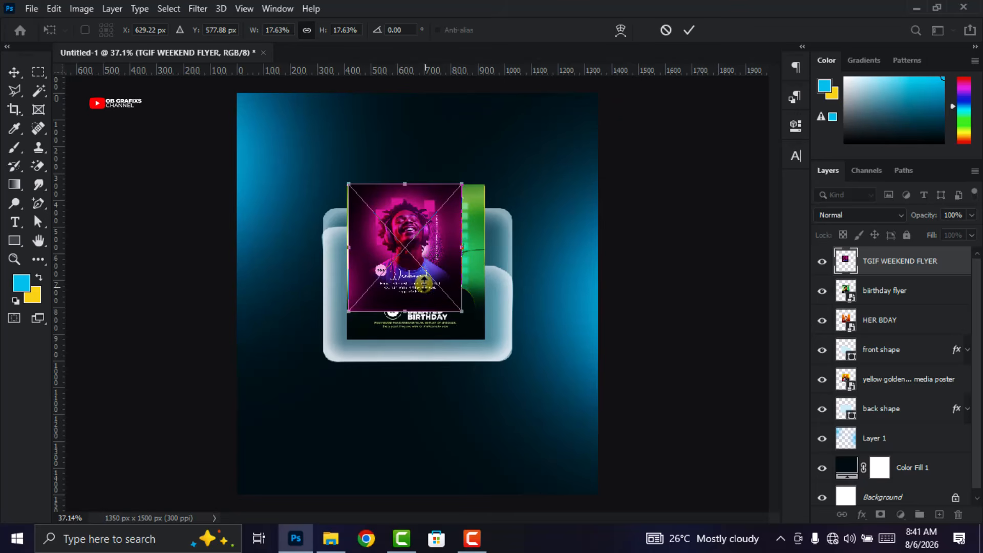
left_click_drag(462, 313, 487, 338)
scroll(461, 317, "up", 3)
left_click_drag(444, 307, 444, 308)
left_click(686, 29)
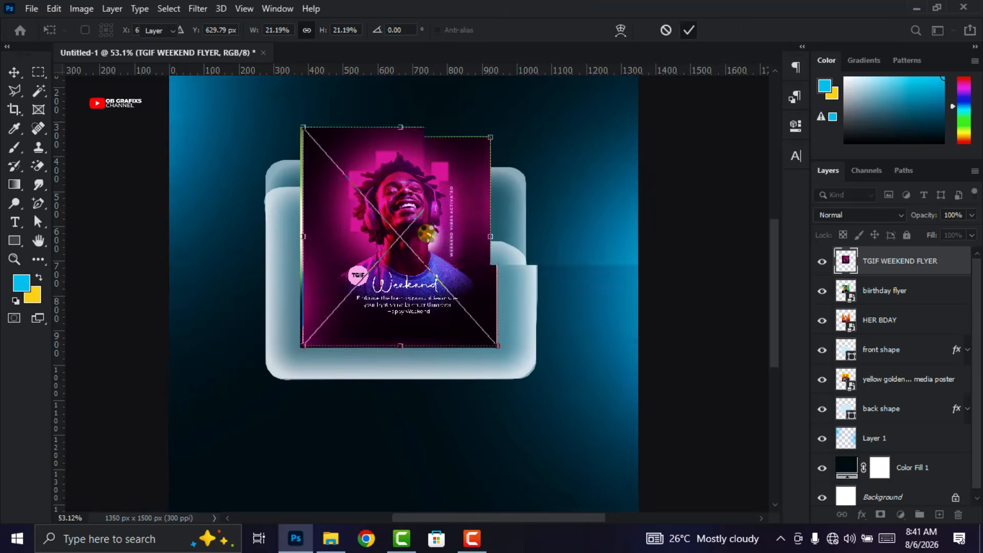
scroll(421, 236, "down", 2)
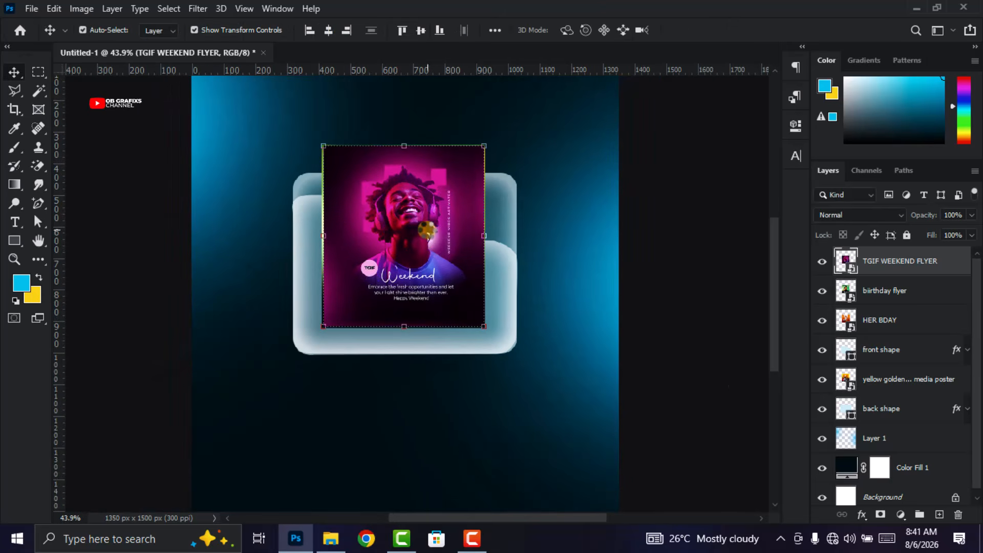
Move the TGIF WEEKEND FLYER, biirthday flyer and HER BDAY layers between the yellow poster and the back shape.
left_click(882, 385)
left_click(889, 330)
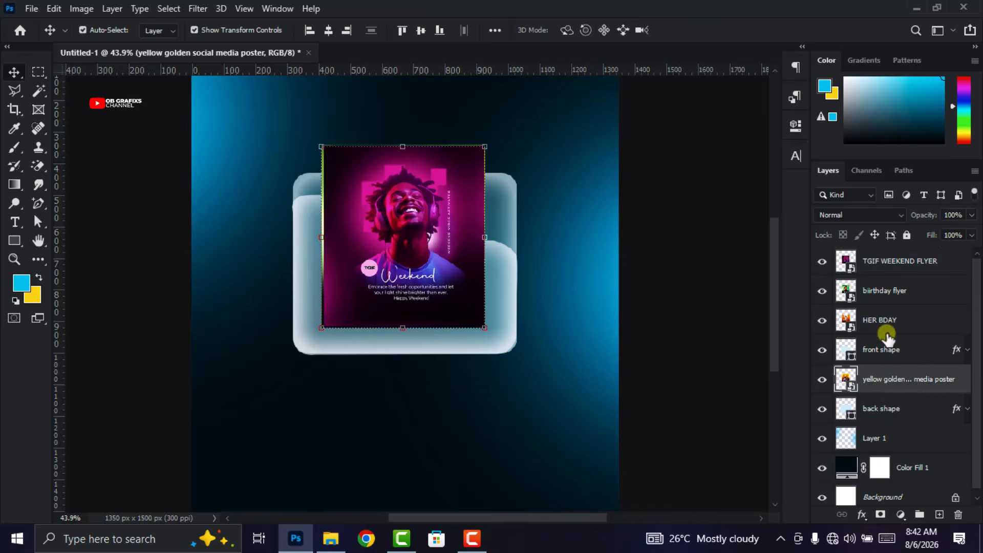
left_click(886, 259, "shift")
left_click_drag(897, 325, 902, 393)
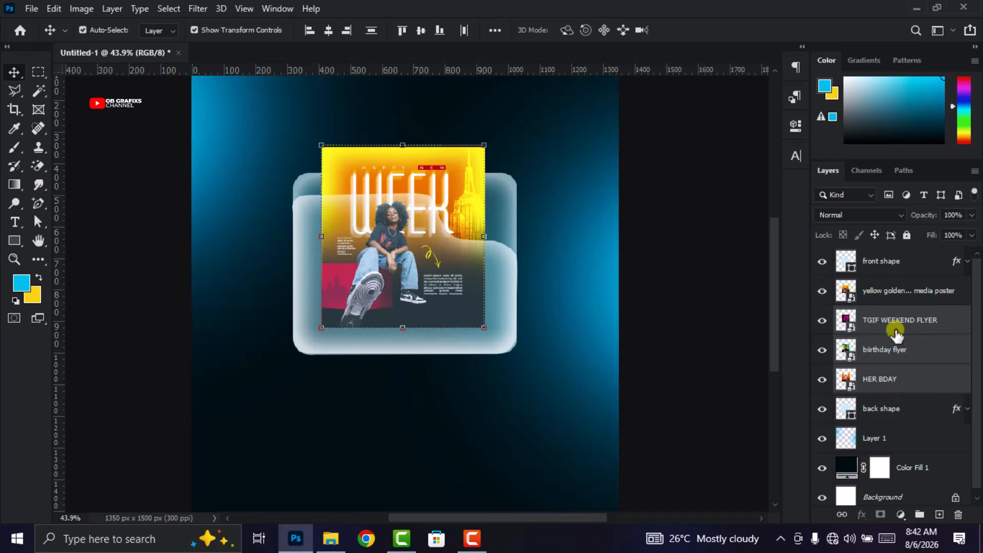
left_click(727, 337)
Compare the folder with the front shape hidden and shown over the stacked posters.
scroll(370, 293, "down", 5)
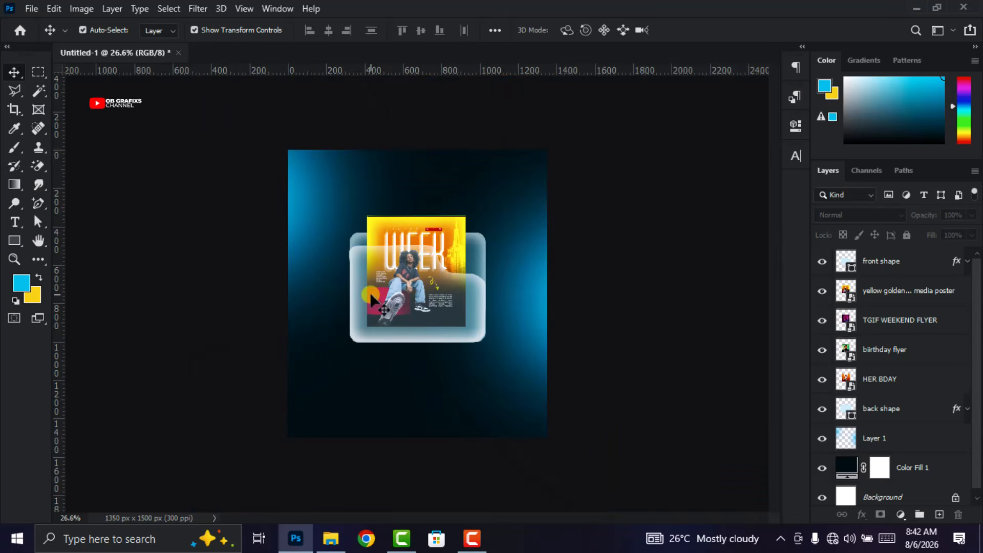
scroll(369, 293, "up", 2)
scroll(369, 293, "up", 1)
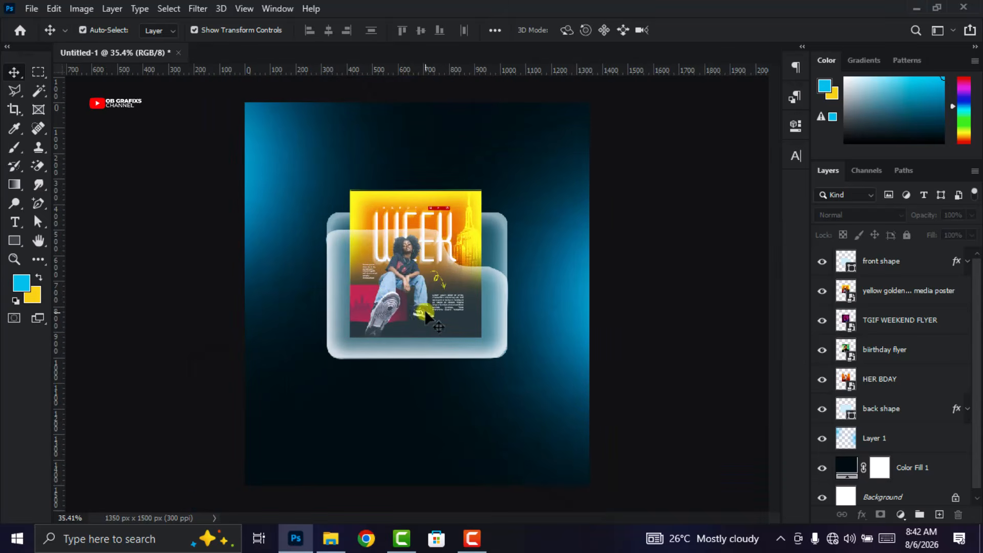
left_click(339, 271)
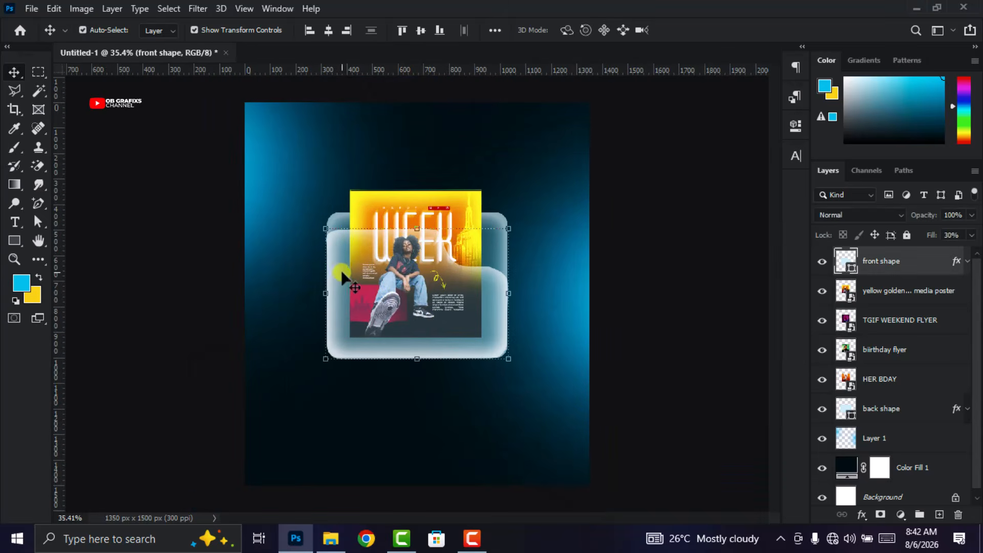
left_click(821, 261)
left_click(821, 262)
scroll(570, 339, "down", 1)
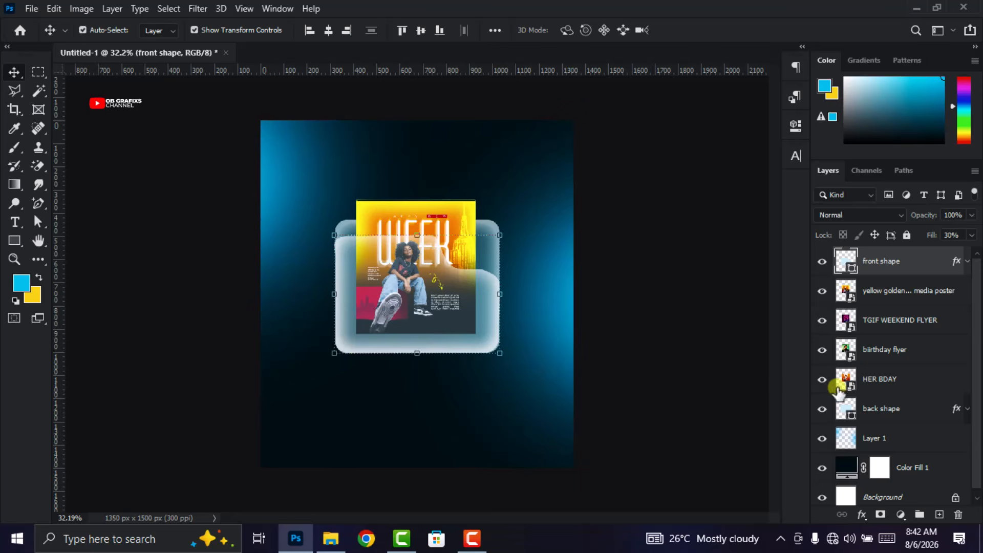
left_click(664, 325)
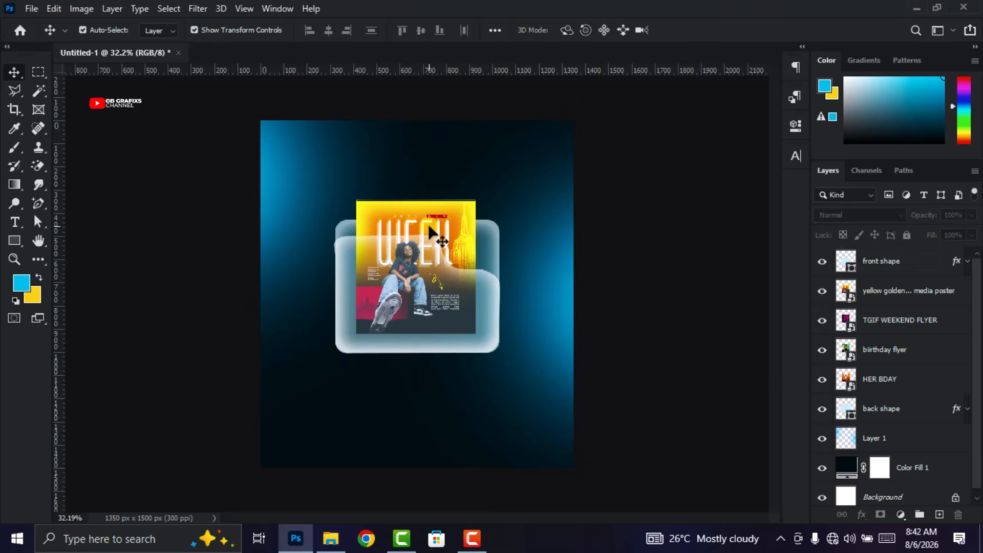
Lock the yellow poster layer and tilt the TGIF WEEKEND FLYER poster about 18° clockwise, shifted up and right behind it.
left_click(856, 299)
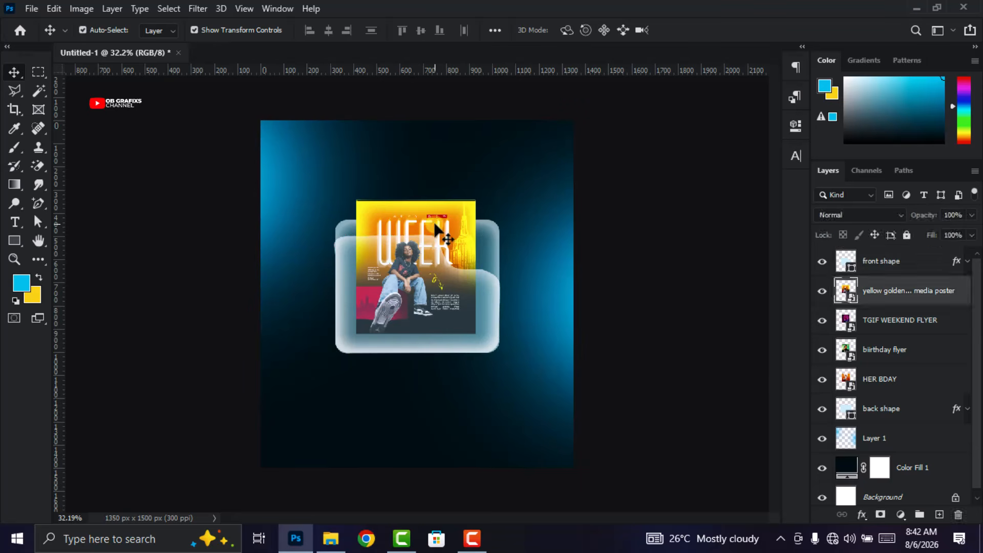
left_click(907, 235)
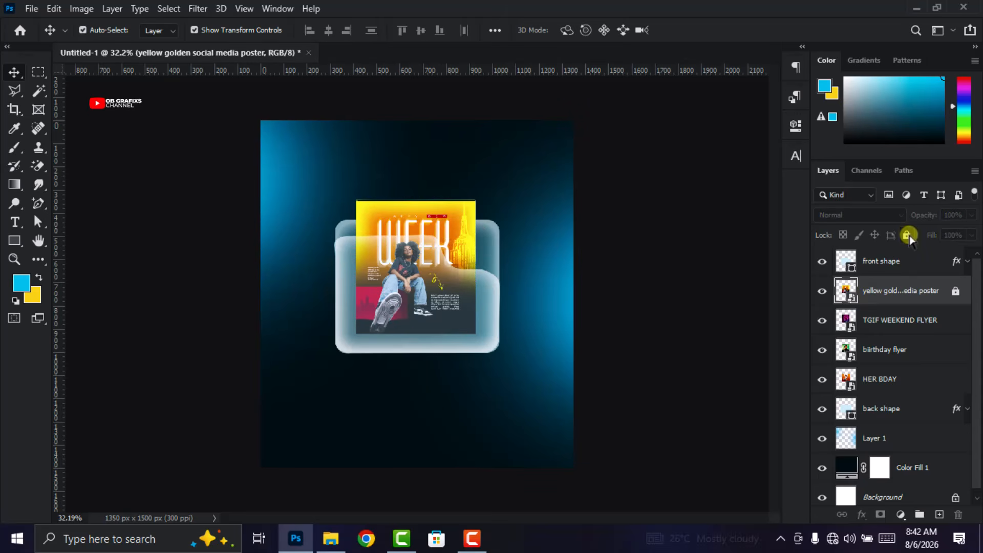
left_click(907, 320)
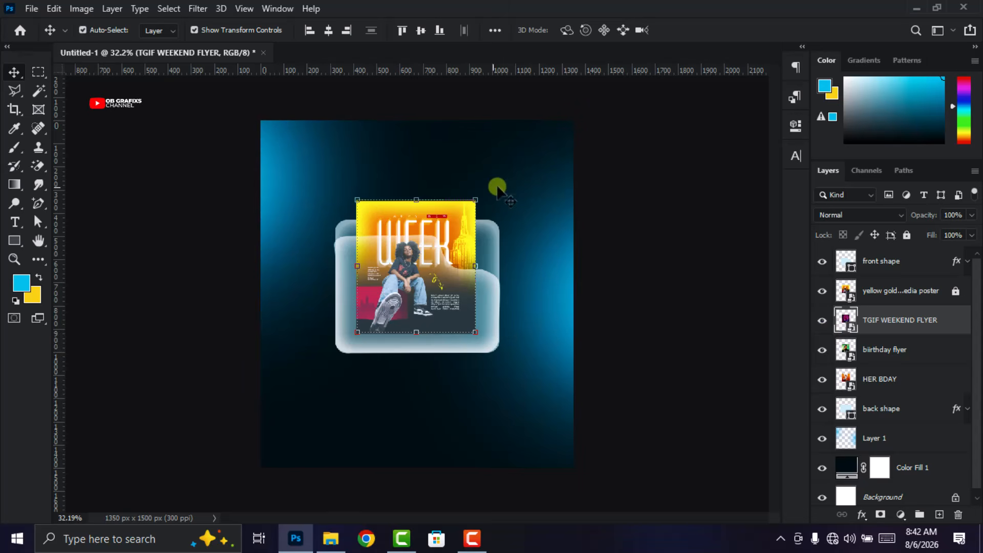
left_click_drag(489, 189, 497, 227)
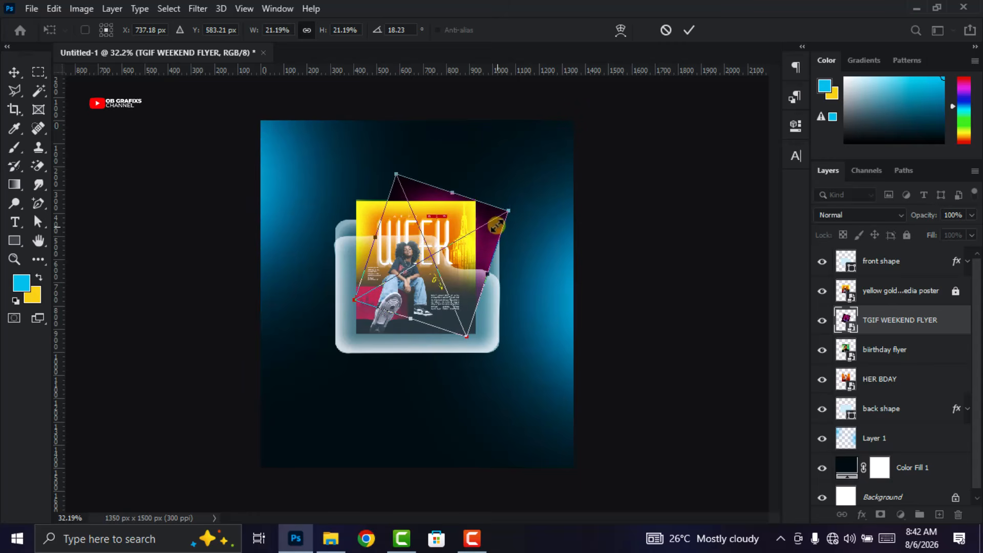
left_click(689, 30)
Tilt the biirthday flyer poster about 20° counterclockwise so it fans out to the left of the yellow poster.
left_click(881, 350)
left_click_drag(367, 199, 348, 223)
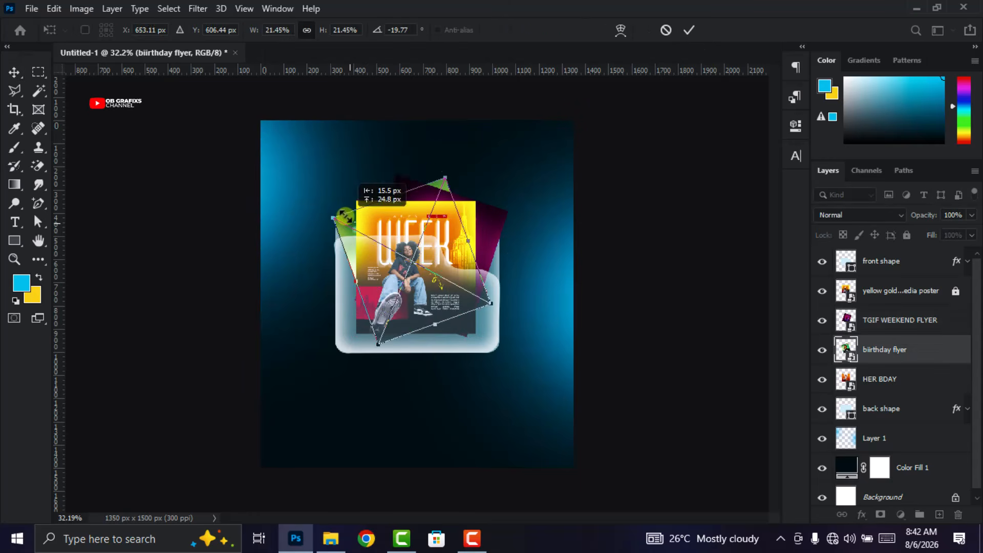
left_click(689, 30)
Tilt the HER BDAY poster clockwise behind the other posters and commit the transform.
left_click(881, 379)
key("ctrl+t")
mouse_move(493, 190)
left_mouse_down()
mouse_move(513, 218)
mouse_move(487, 206)
left_mouse_up()
key("Return")
Spread the fanned posters by moving the green birthday poster further left and the purple TGIF poster further right.
left_click(646, 345)
scroll(645, 345, "down", 4)
scroll(646, 345, "up", 4)
left_click_drag(342, 214, 331, 213)
left_click_drag(493, 224, 507, 231)
Try the HER BDAY poster higher above the folder, and delete its layer.
left_click_drag(394, 171, 388, 153)
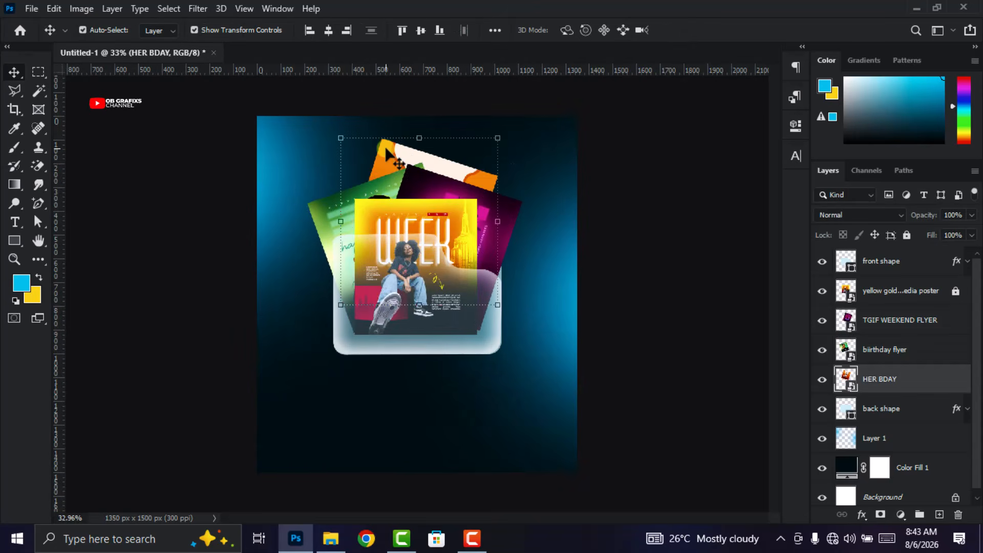
key("Delete")
left_click(570, 305)
scroll(569, 306, "down", 5)
scroll(569, 306, "up", 5)
Unlock the yellow poster and scale the three poster layers down slightly together inside the folder.
left_click(955, 291)
left_click(901, 350)
left_click(906, 291, "shift")
left_click_drag(414, 161, 415, 169)
mouse_move(412, 200)
left_mouse_down()
mouse_move(411, 220)
mouse_move(413, 201)
left_mouse_up()
left_click(715, 31)
left_click(619, 263)
Compare the folder with the back shape hidden and shown behind the three posters.
scroll(618, 264, "down", 5)
scroll(348, 504, "up", 3)
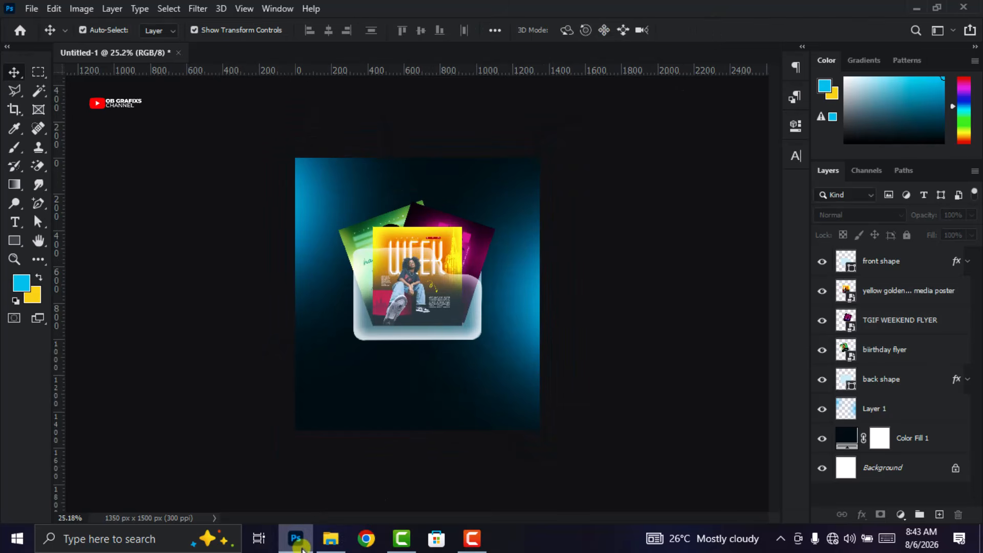
scroll(456, 274, "up", 1)
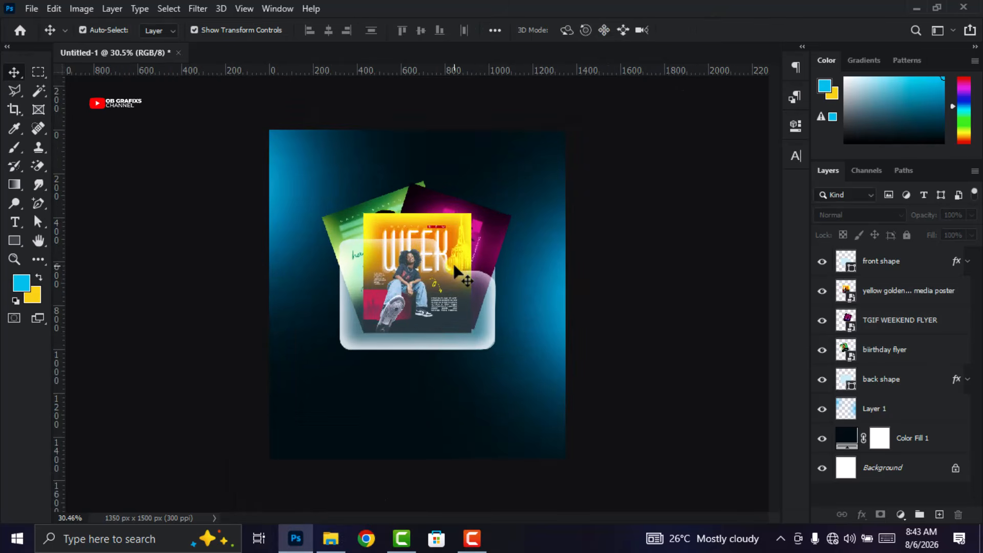
left_click(445, 316)
left_click(821, 380)
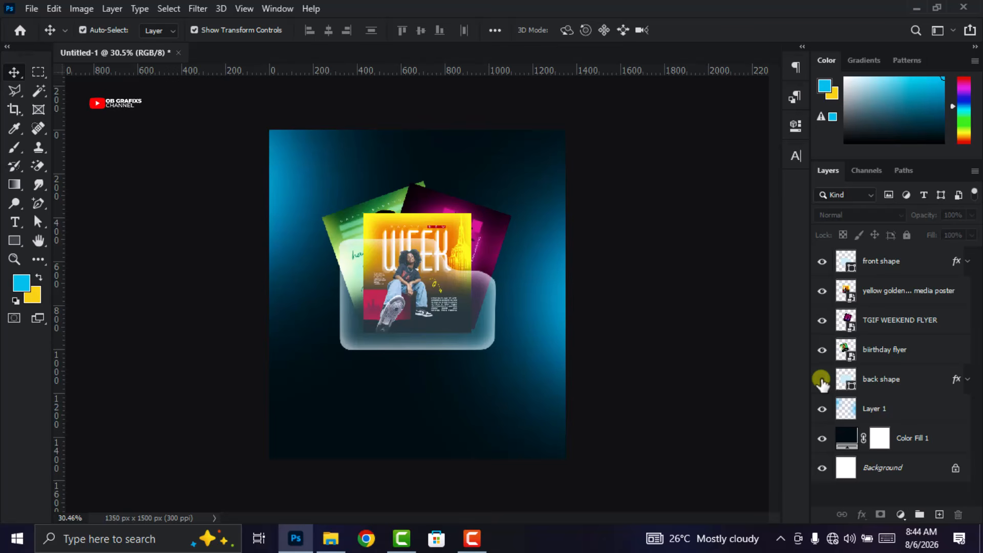
left_click(821, 379)
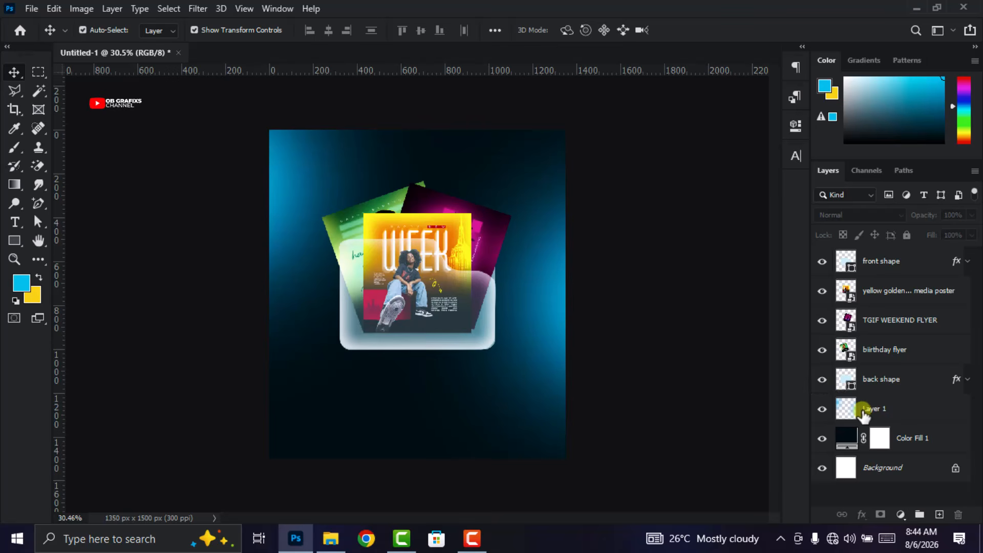
Try stretching the back shape upward to about 137% height behind the posters, and undo it.
left_click(880, 381)
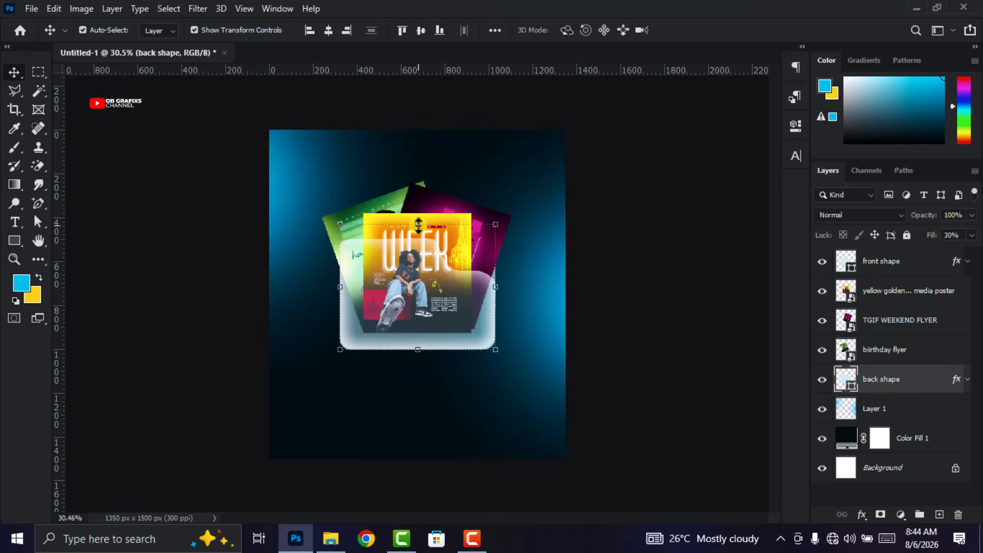
left_click_drag(418, 225, 423, 178)
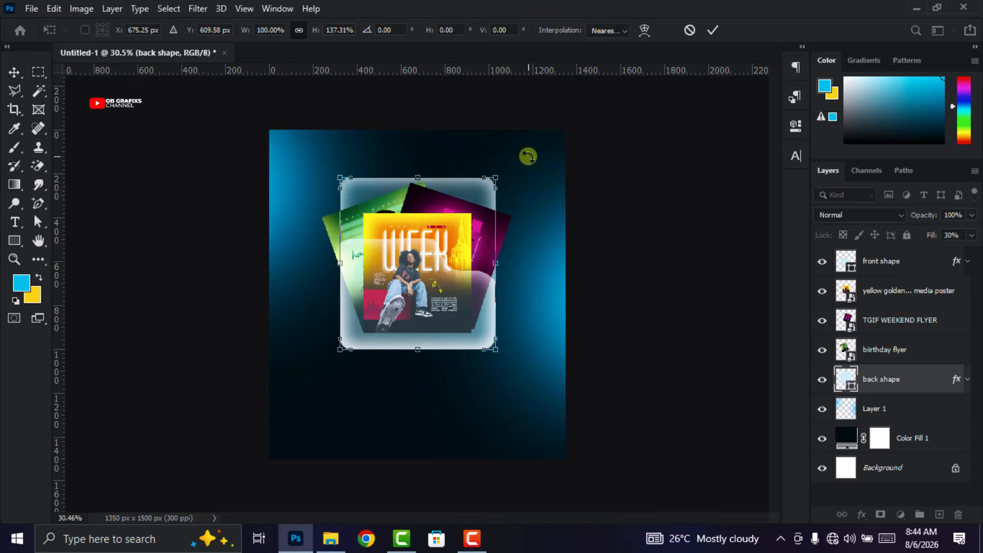
left_click(712, 31)
left_click(625, 314)
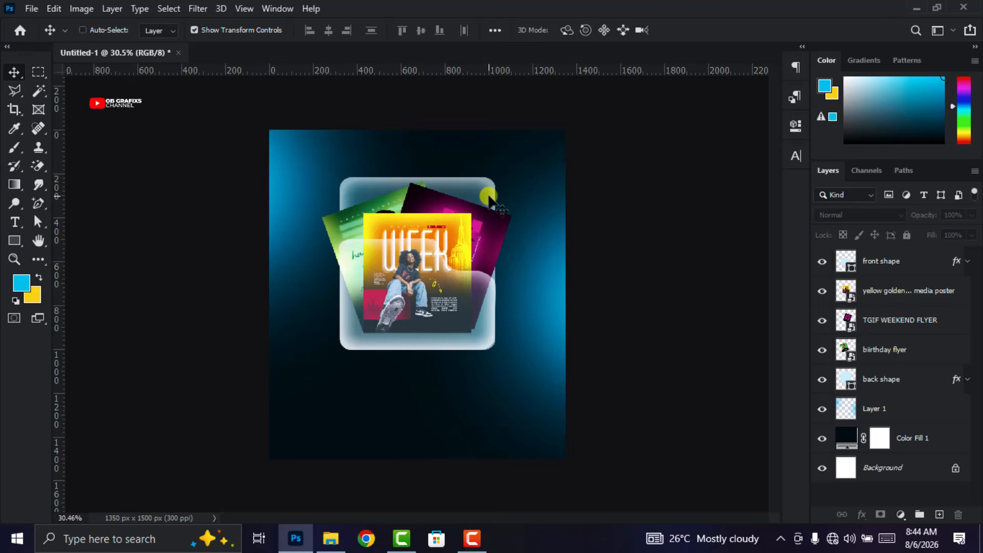
left_click(489, 196, "ctrl")
Merge the yellow, TGIF and birthday poster layers into a single layer.
scroll(725, 310, "up", 2)
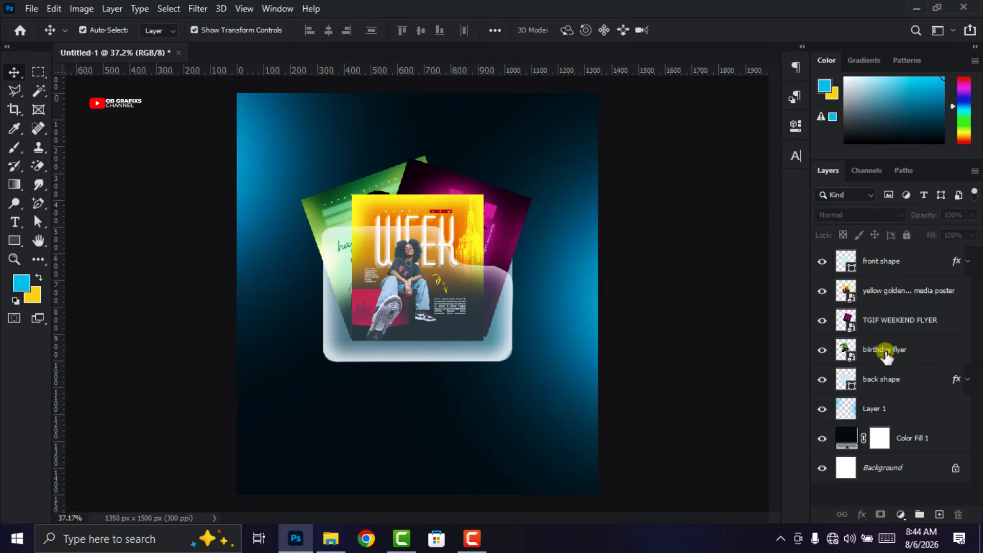
left_click(884, 352)
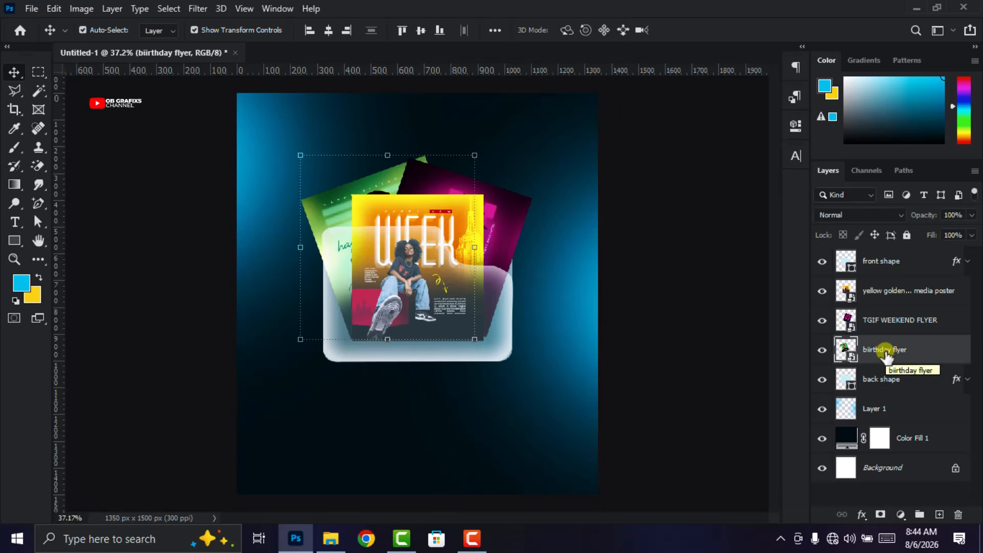
left_click(905, 295, "shift")
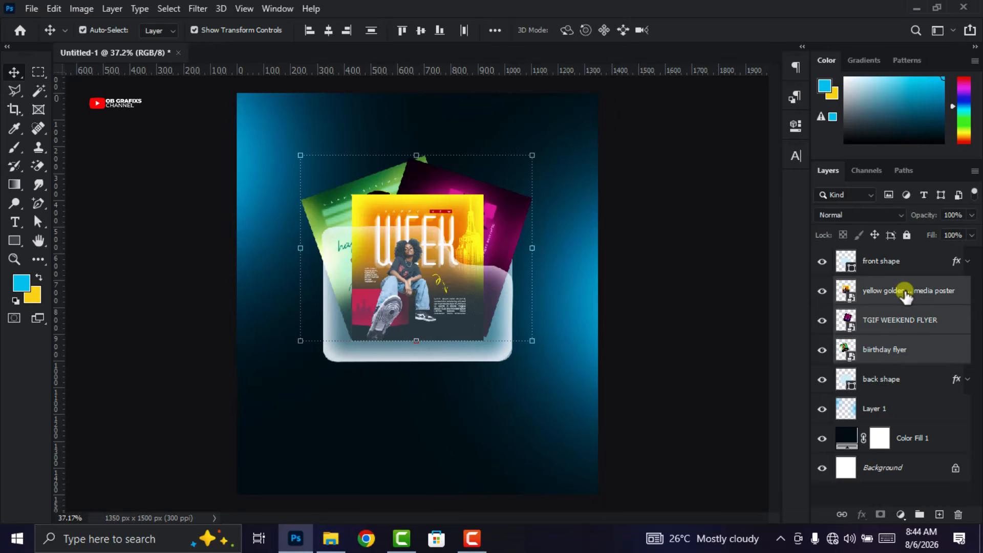
right_click(906, 323)
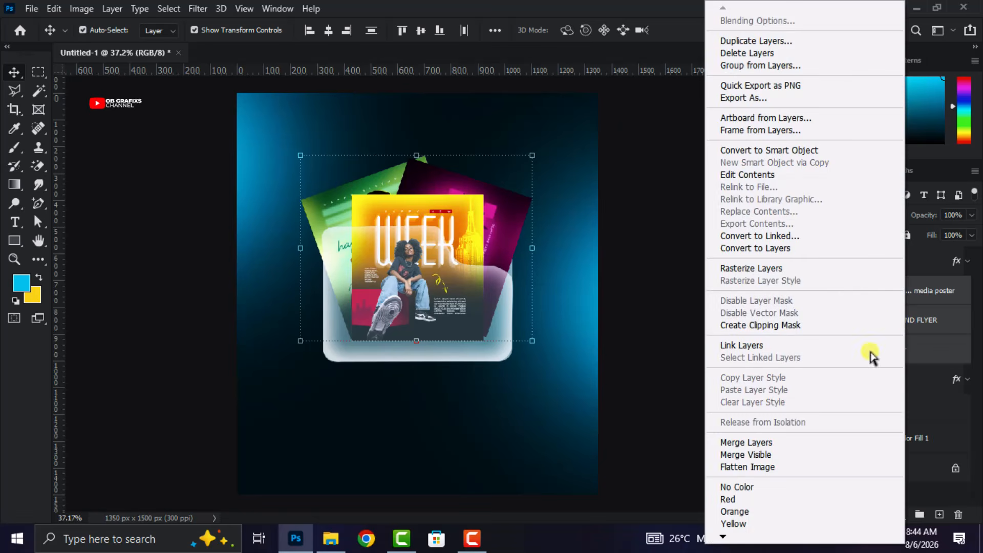
left_click(771, 444)
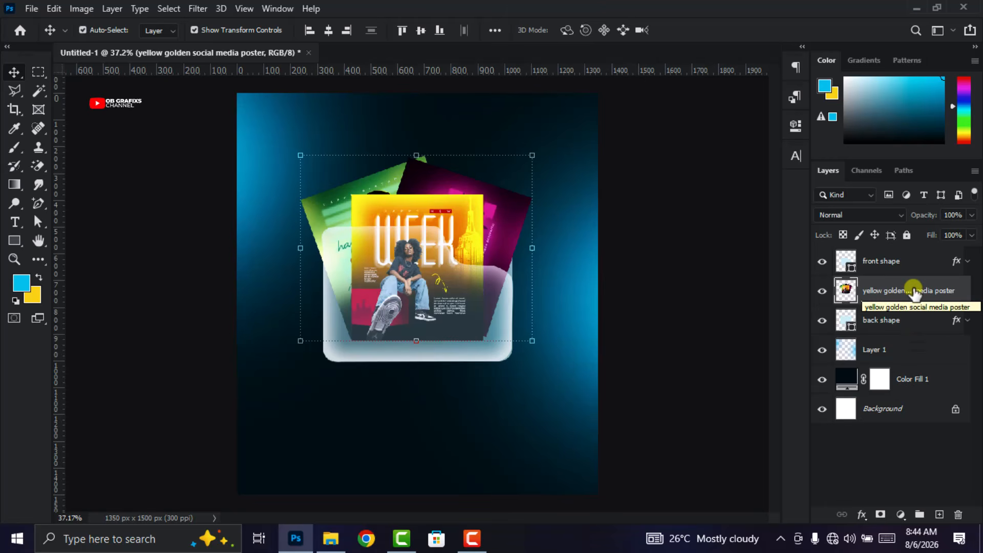
Duplicate the merged poster layer, hide the original beneath it and select the copy.
key("ctrl")
key("ctrl+j")
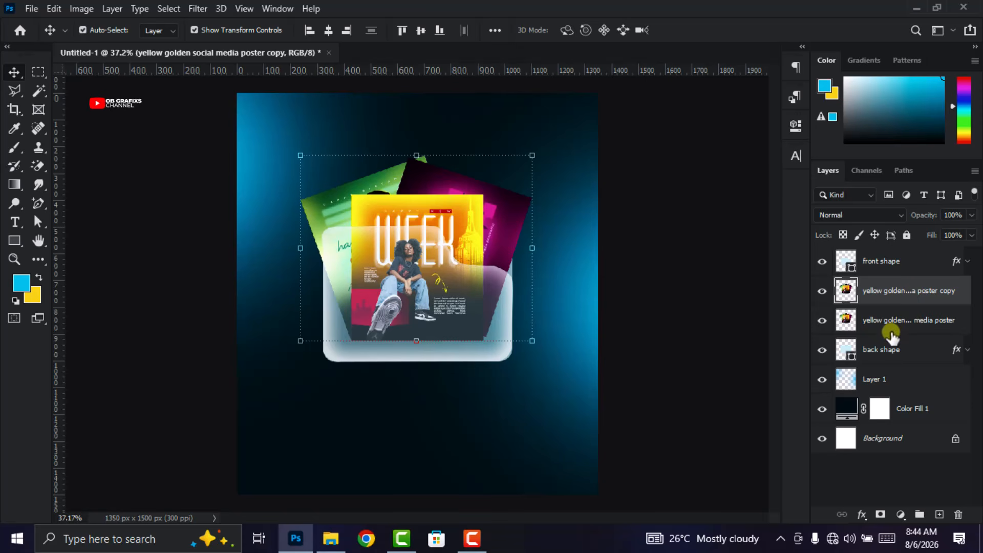
left_click(842, 321)
left_click(821, 320)
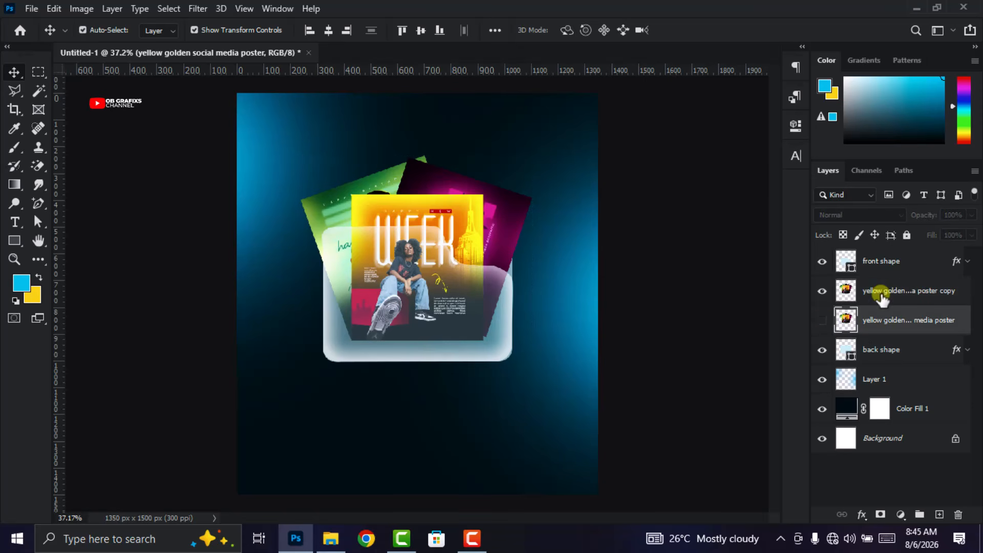
left_click(880, 294)
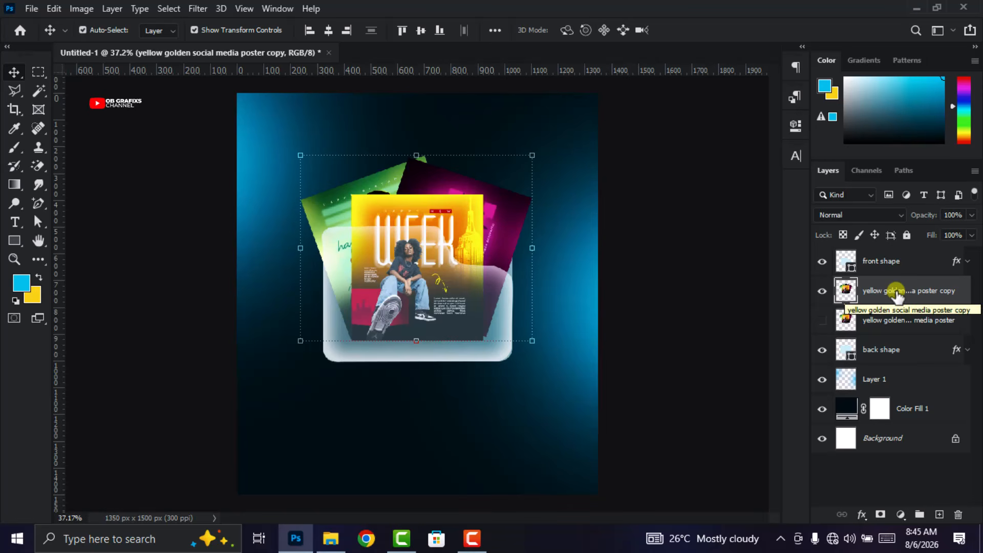
Convert the poster copy to a Smart Object and apply a Gaussian Blur with a 6.1 pixel radius.
right_click(896, 296)
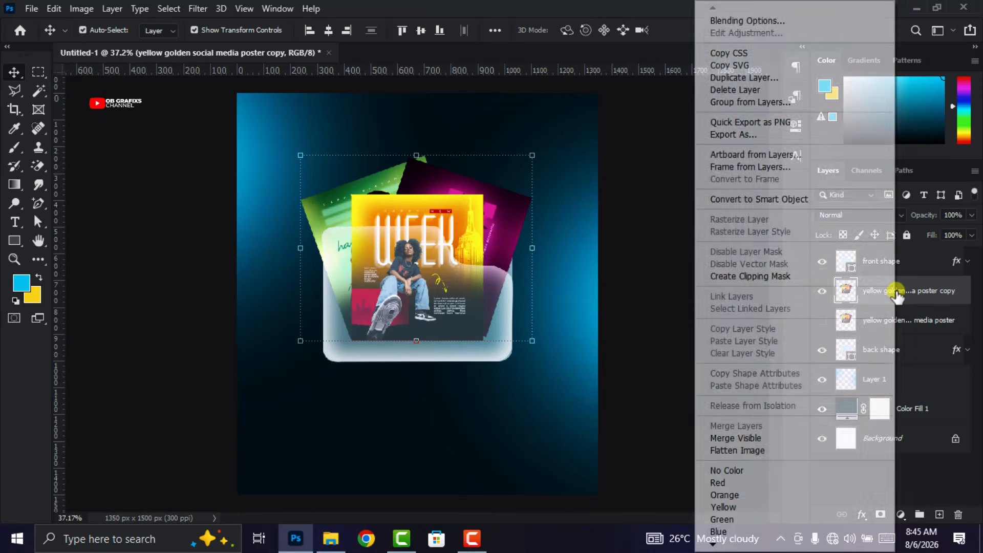
left_click(744, 200)
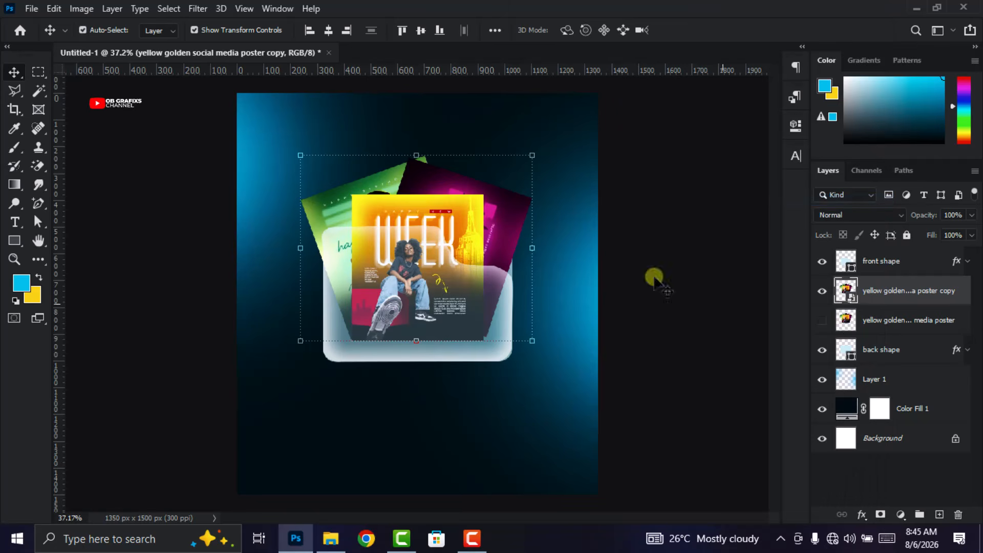
left_click(196, 9)
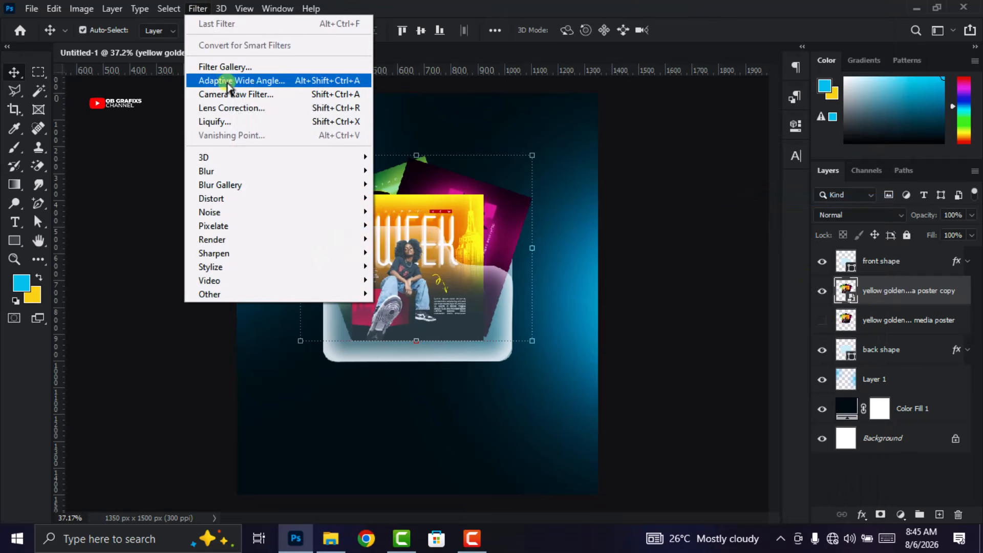
mouse_move(234, 174)
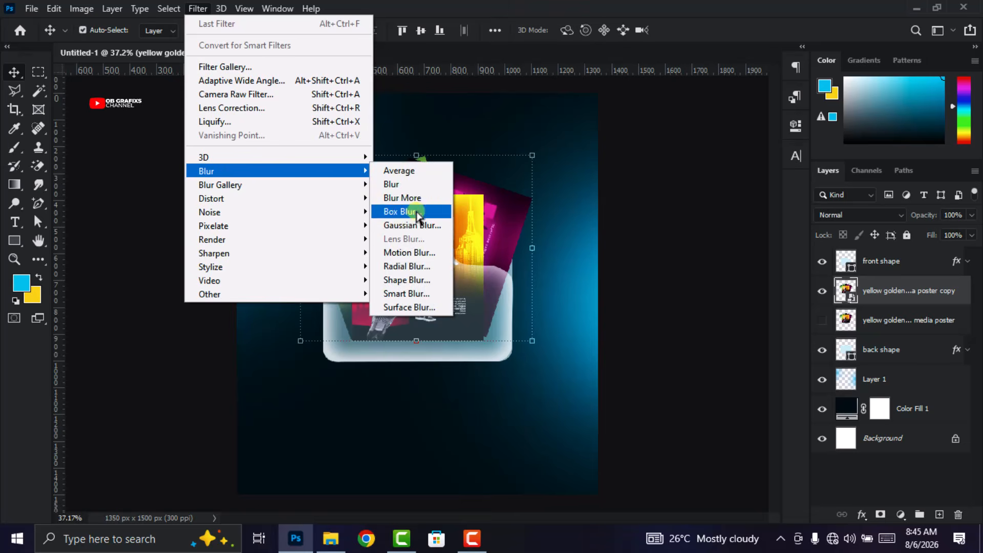
left_click(408, 222)
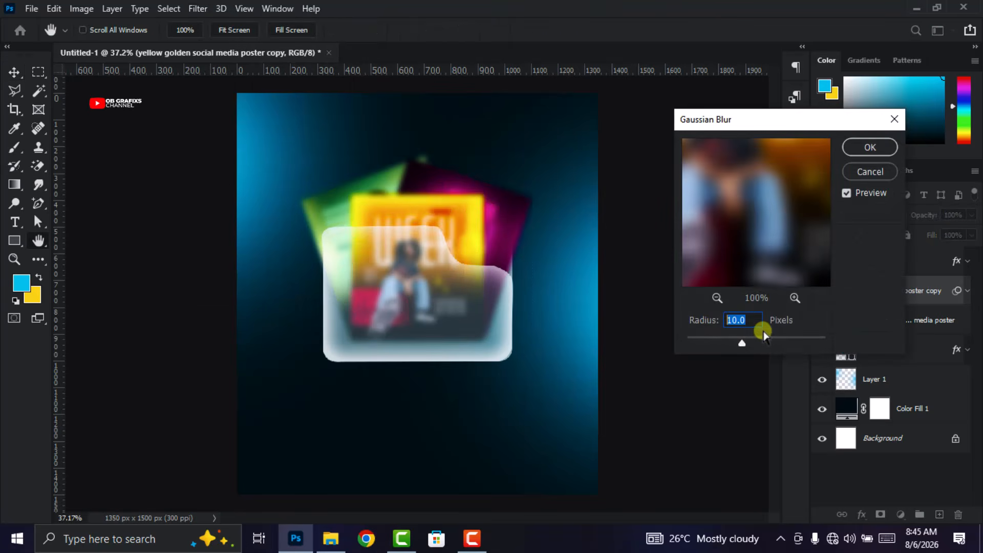
left_click_drag(760, 323, 751, 320)
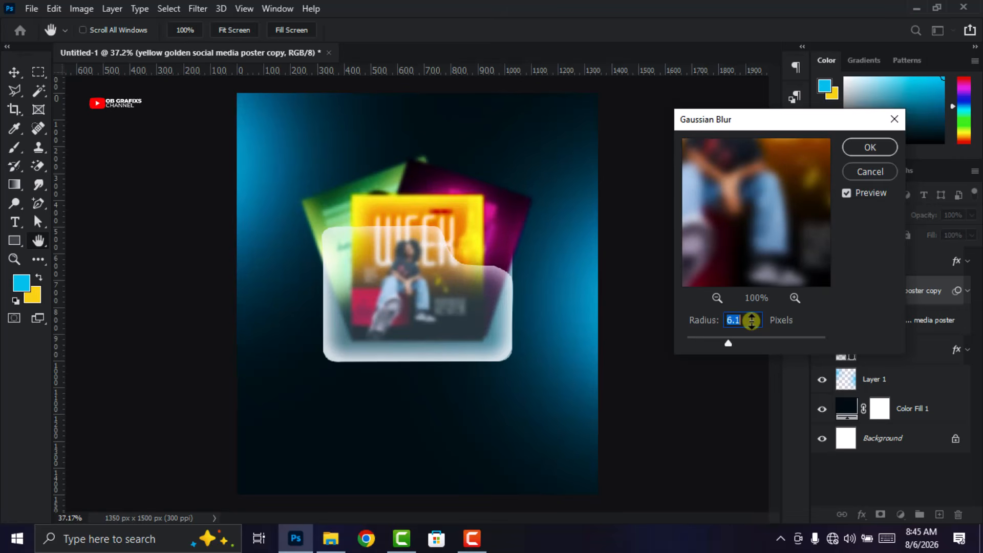
left_click(873, 147)
Mask the blurred poster copy to the front shape's outline, and show the sharp merged poster layer again.
scroll(609, 310, "down", 1)
scroll(609, 310, "down", 1)
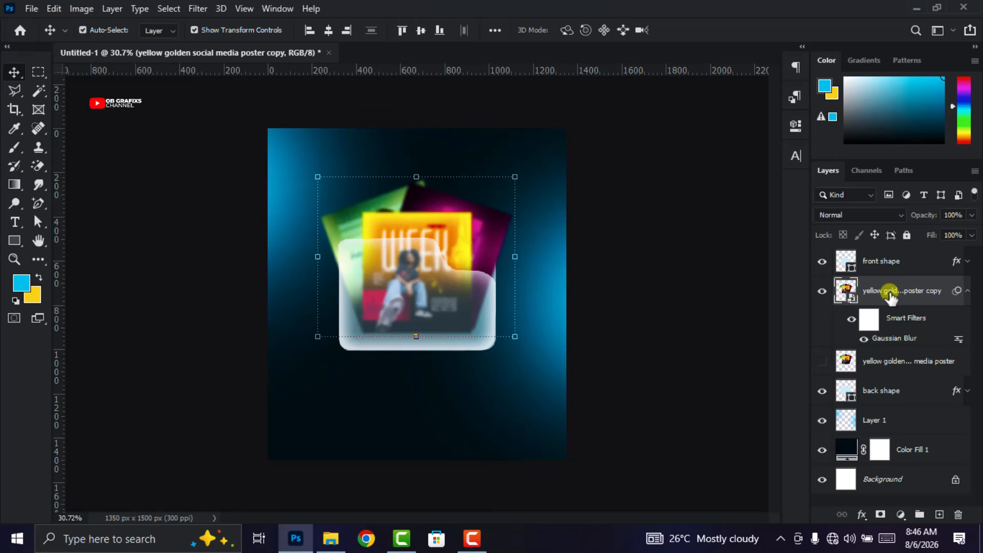
left_click_drag(890, 296, 846, 263)
left_click(845, 262, "ctrl")
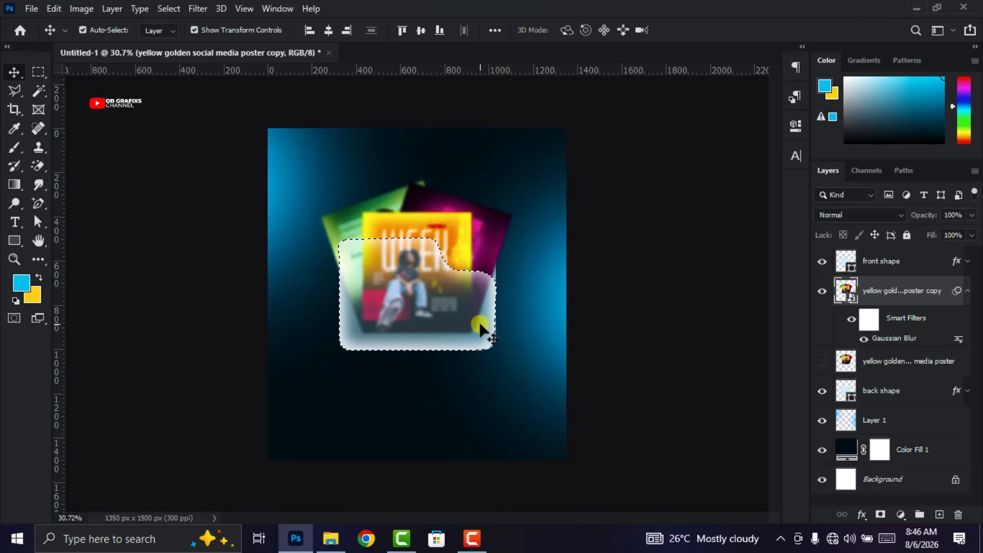
left_click(880, 514)
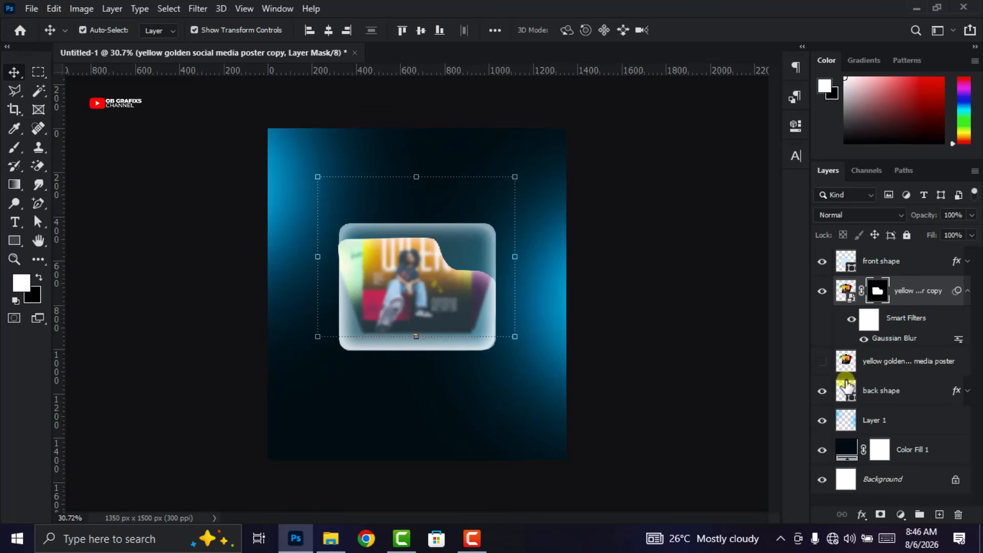
left_click(822, 361)
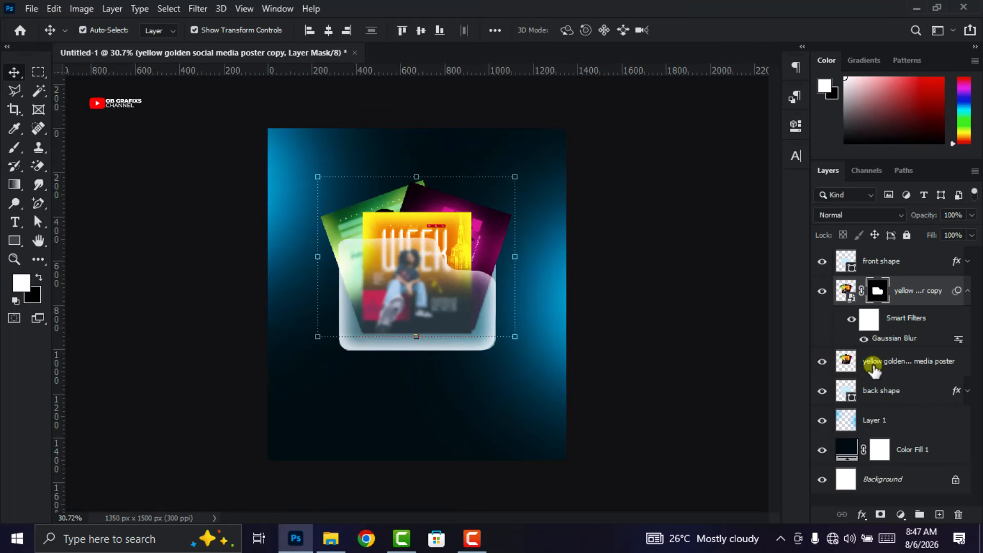
Examine the frosted-glass blur on the folder up close and at full view, and collapse the blurred copy's Smart Filters list.
left_click(683, 356)
scroll(395, 226, "up", 3)
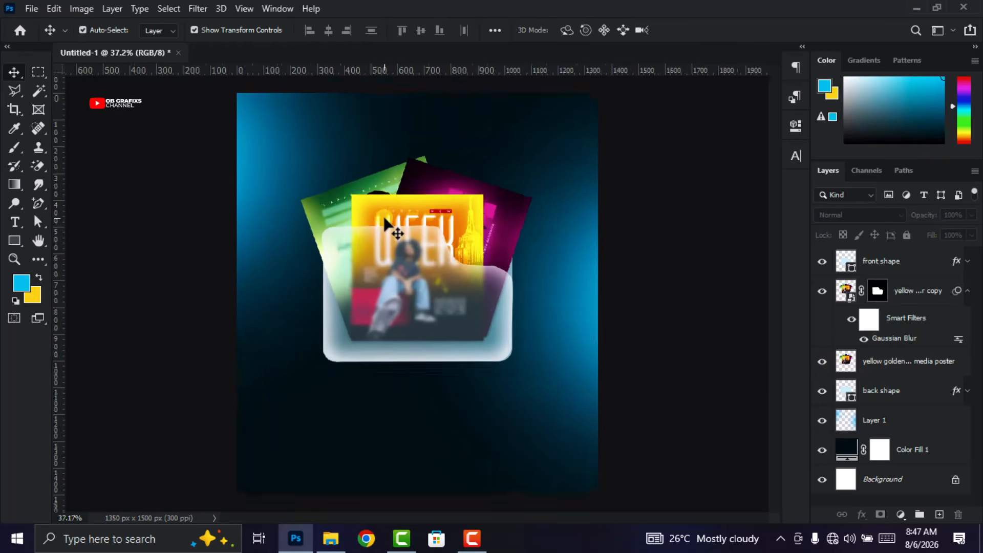
scroll(385, 219, "up", 3)
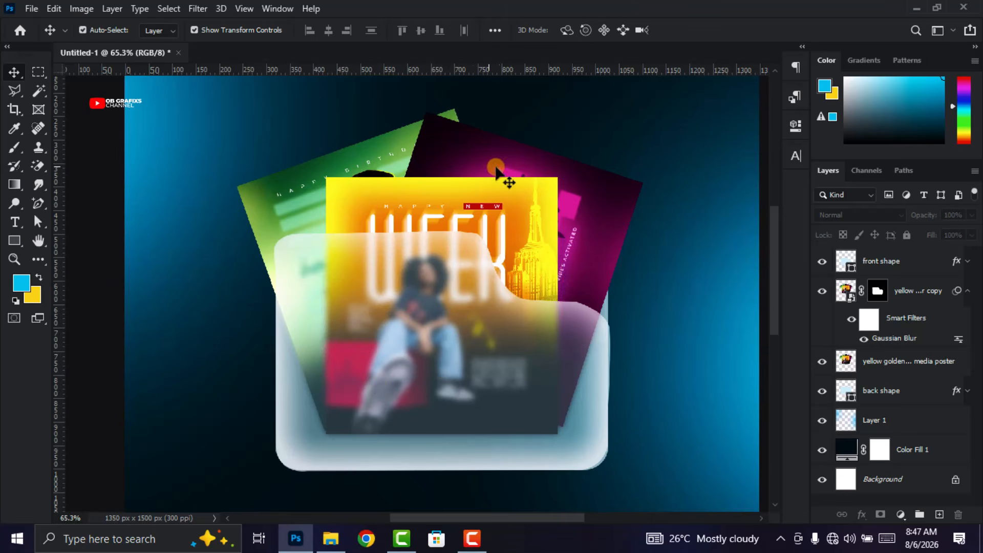
scroll(477, 225, "down", 3)
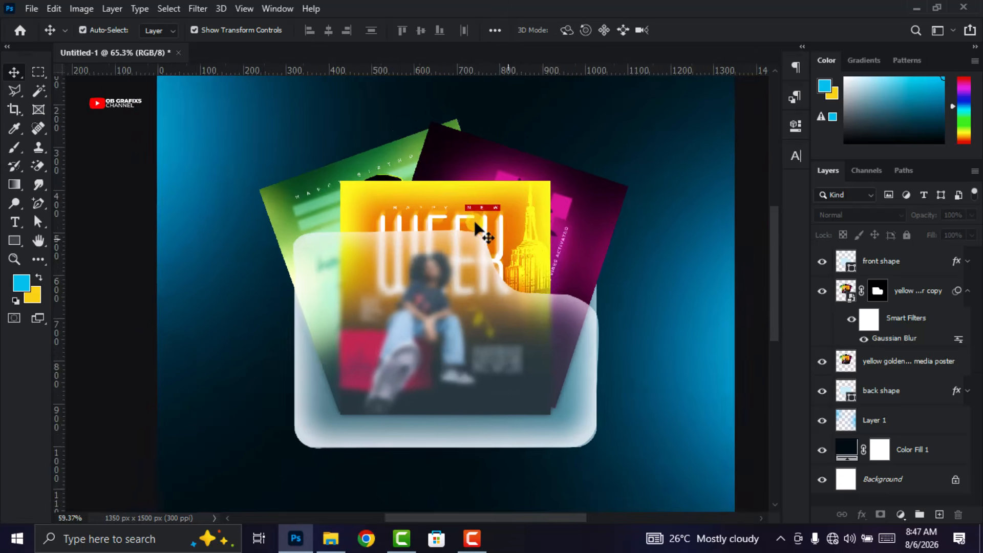
scroll(475, 224, "down", 1)
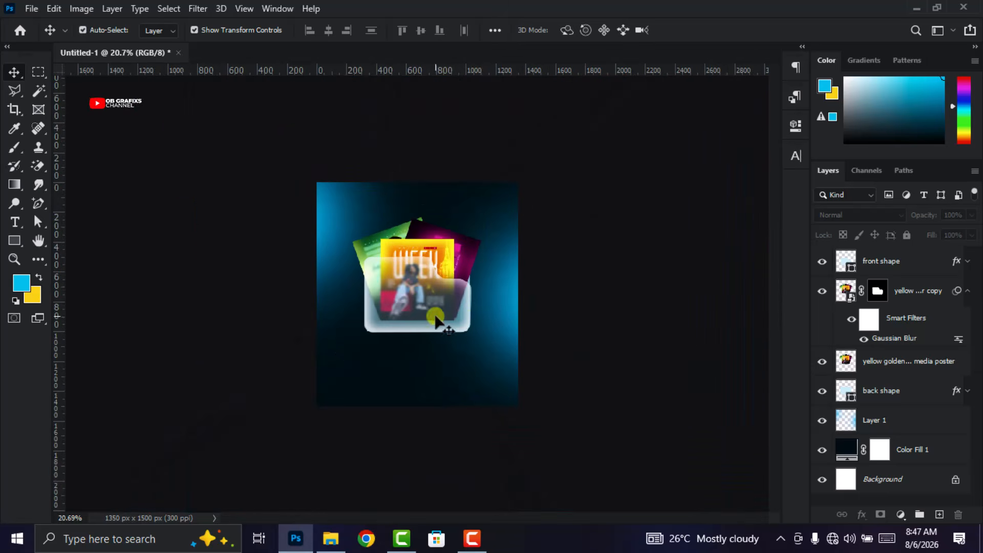
scroll(382, 307, "up", 1)
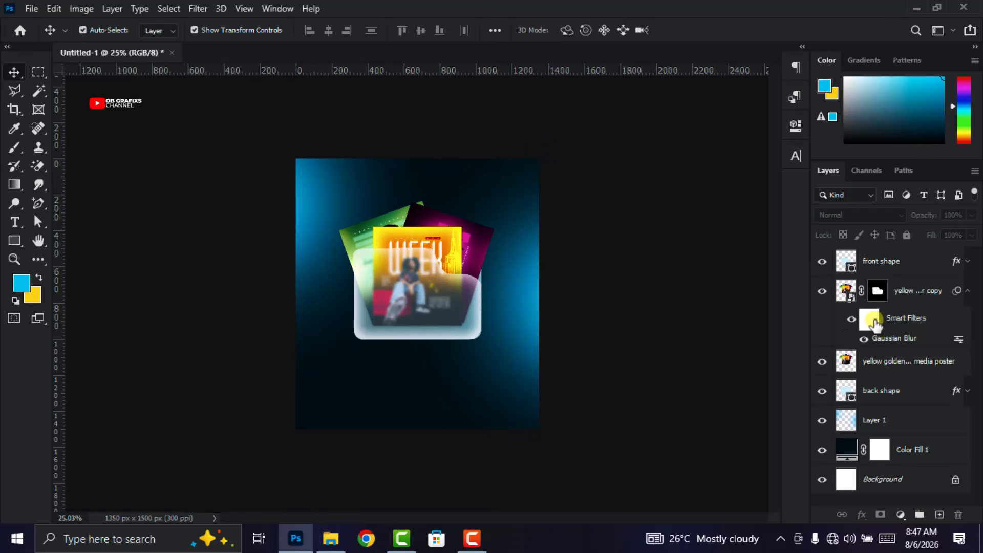
left_click(968, 291)
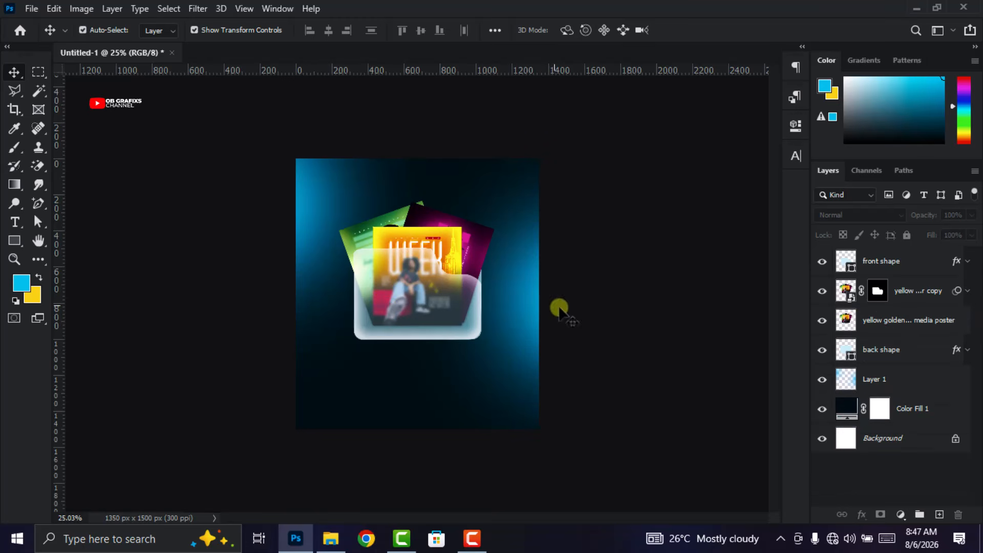
scroll(486, 290, "up", 1)
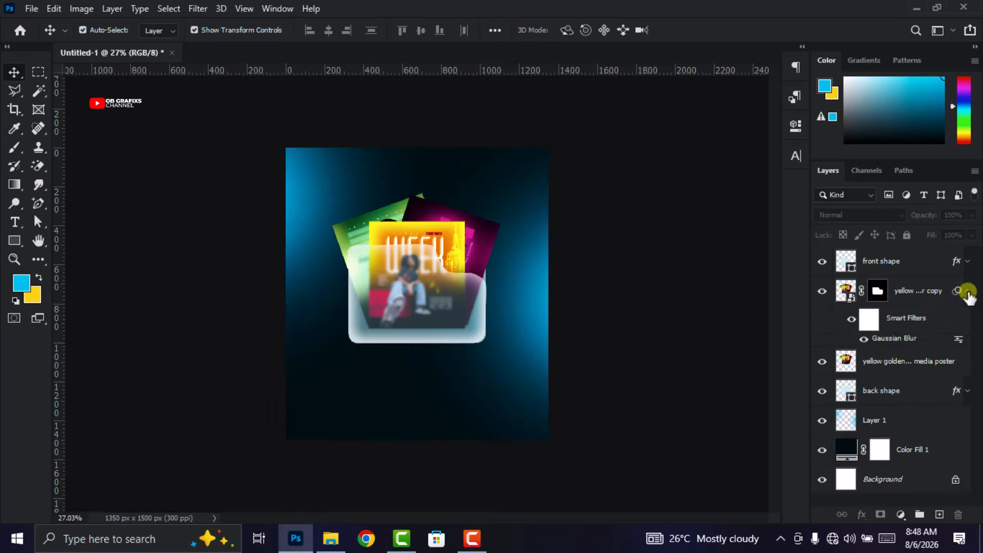
left_click(967, 290)
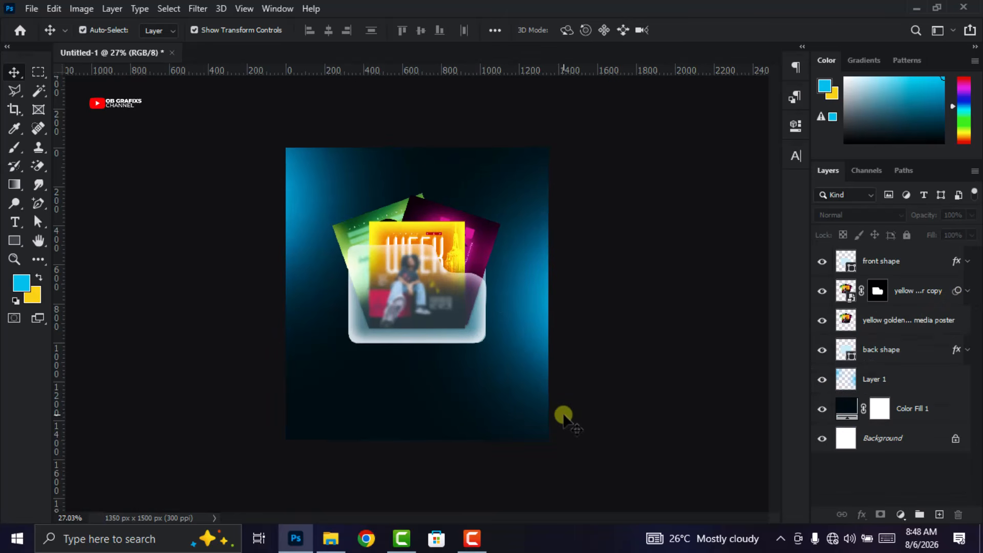